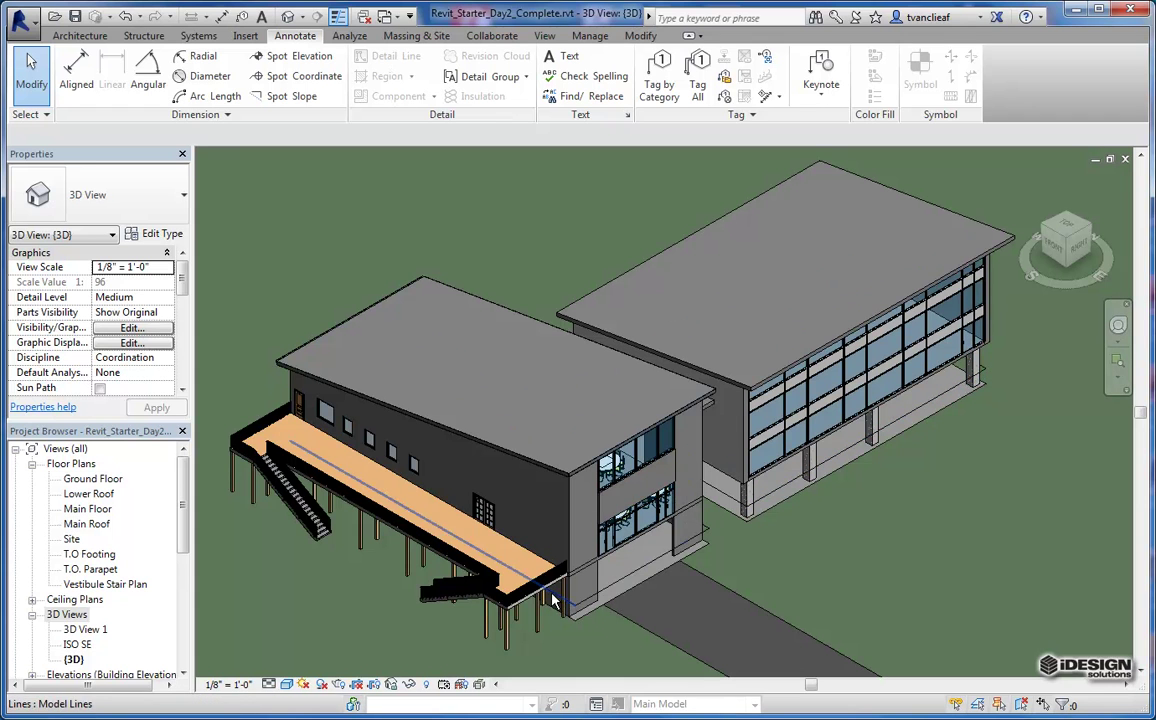
Hide the Lines model category in the 3D view's Visibility/Graphics Overrides and apply it
{"action": "middle_click_drag", "start_coordinate": [769, 557], "coordinate": [757, 522]}
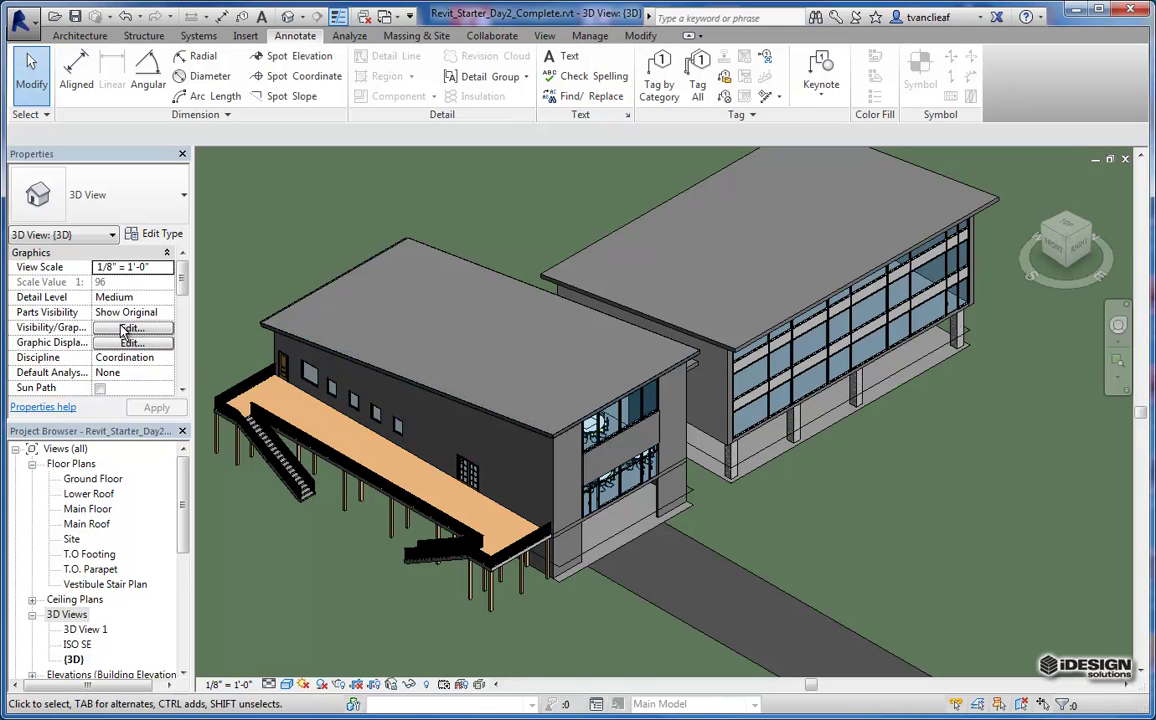
{"action": "left_click", "coordinate": [128, 329]}
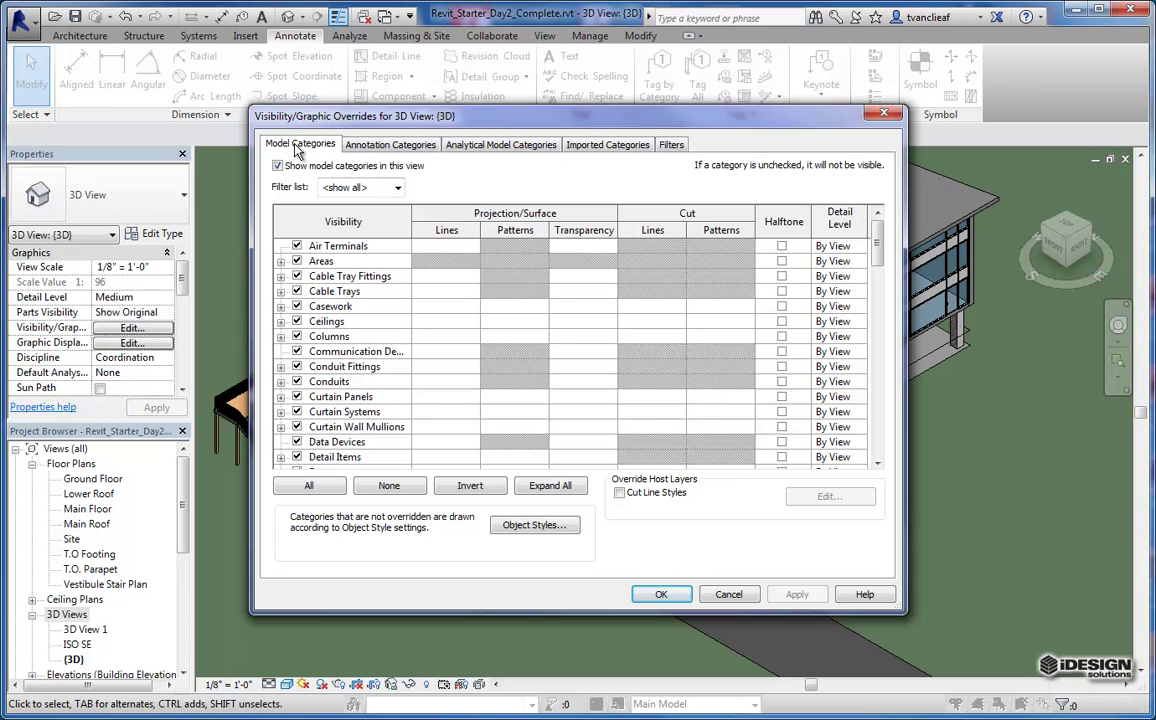
{"action": "scroll", "coordinate": [386, 337], "scroll_direction": "down", "scroll_amount": 2}
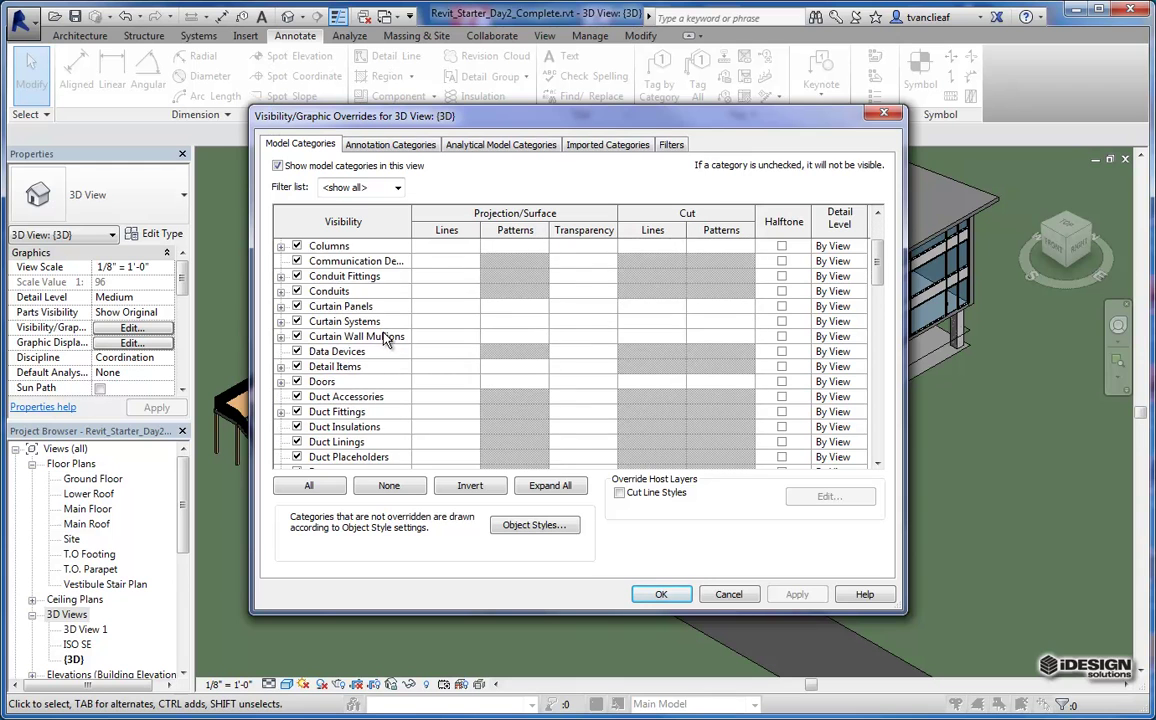
{"action": "scroll", "coordinate": [388, 343], "scroll_direction": "down", "scroll_amount": 5}
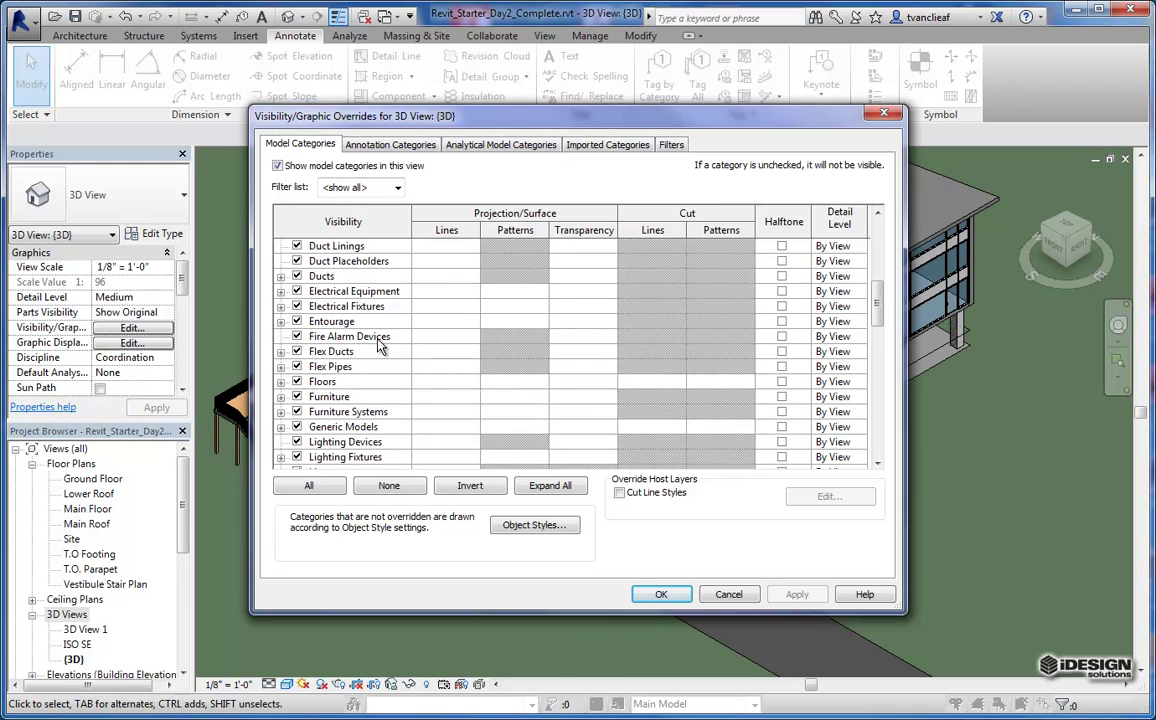
{"action": "scroll", "coordinate": [380, 345], "scroll_direction": "down", "scroll_amount": 2}
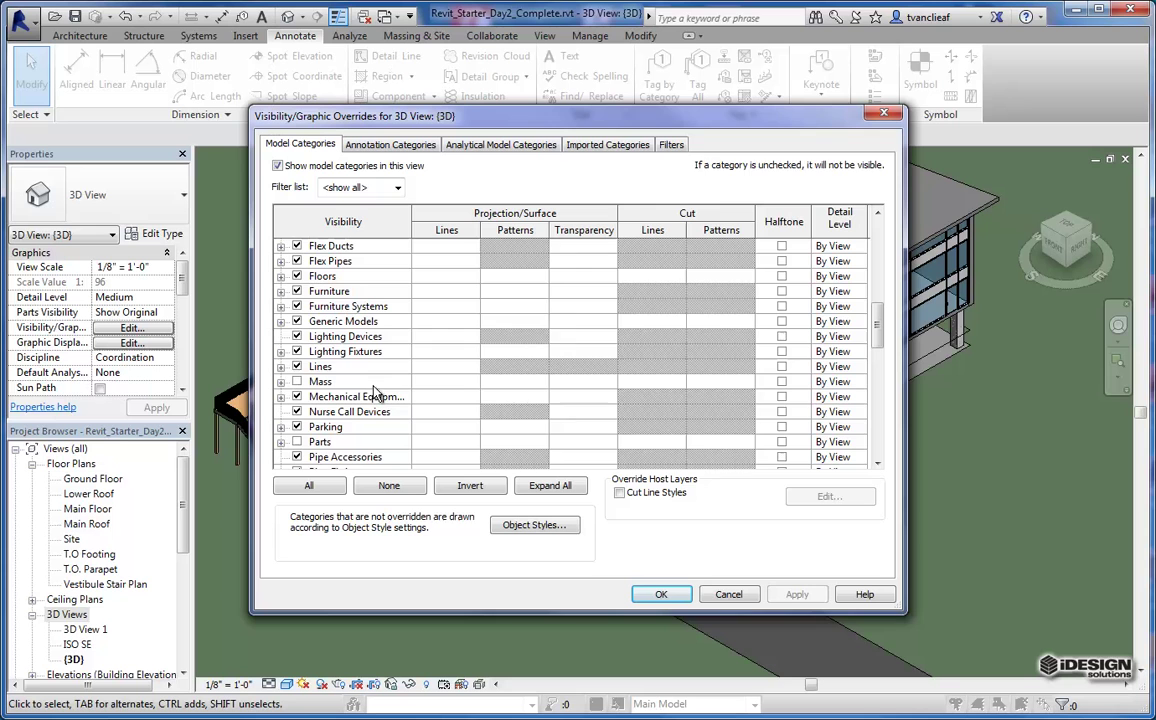
{"action": "left_click", "coordinate": [281, 367]}
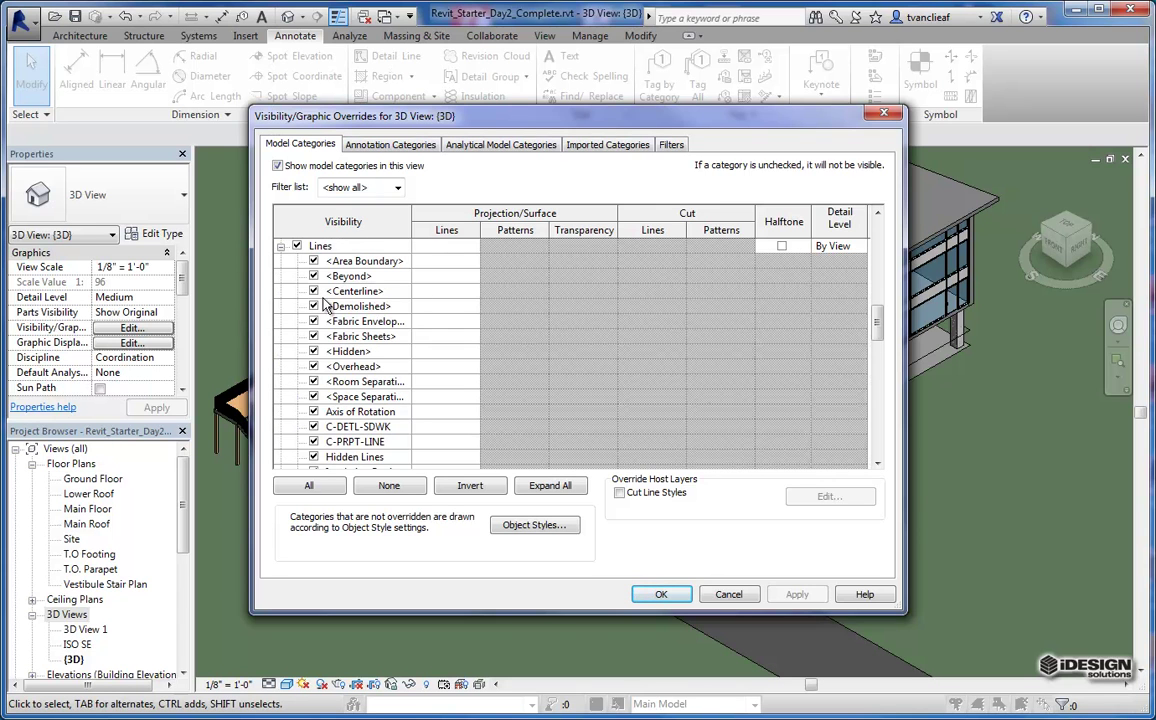
{"action": "left_click", "coordinate": [281, 246]}
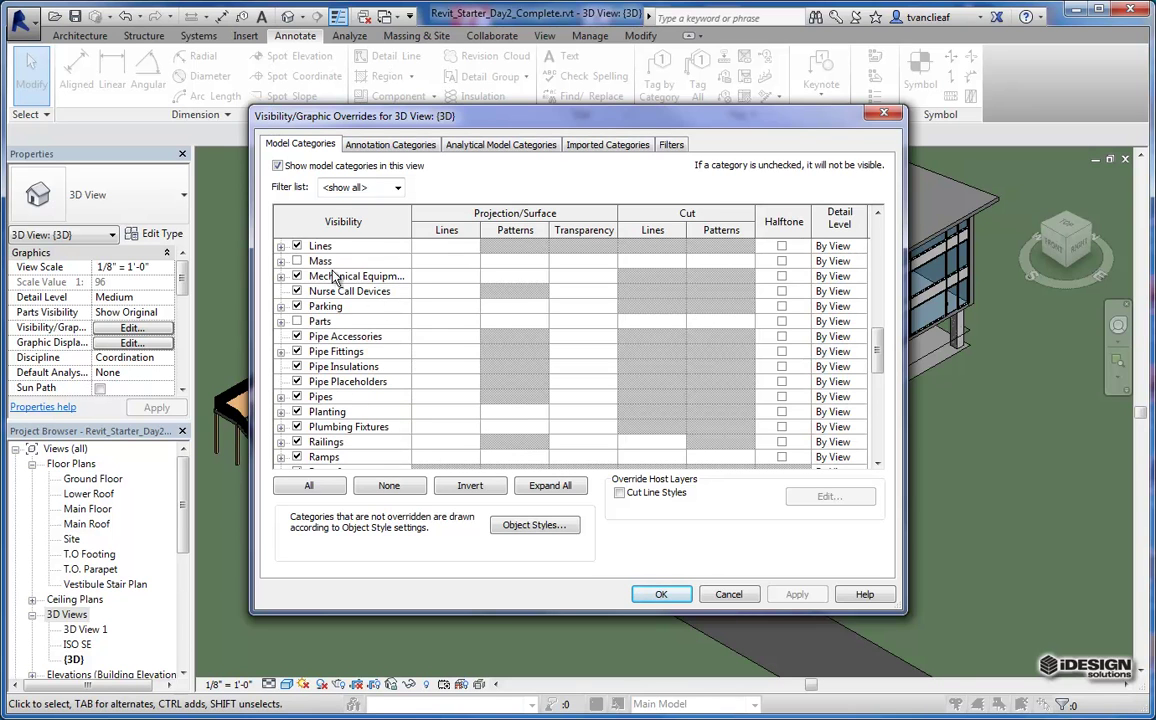
{"action": "left_click", "coordinate": [297, 246]}
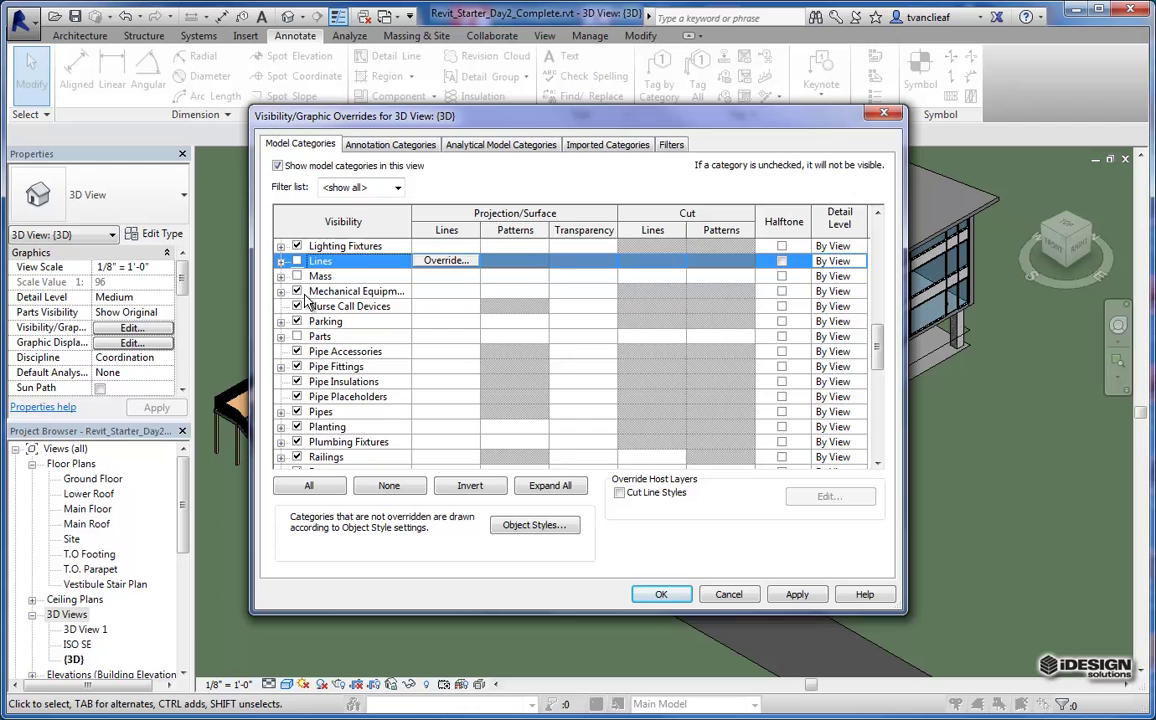
{"action": "left_click_drag", "start_coordinate": [561, 128], "coordinate": [321, 138]}
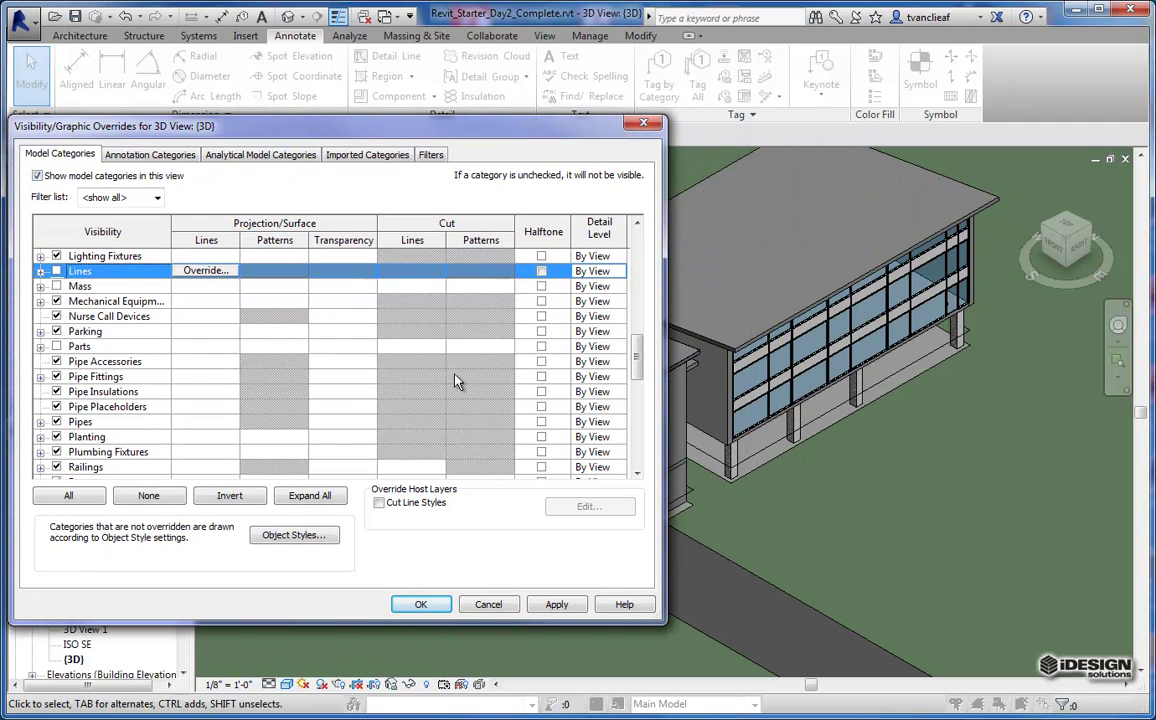
{"action": "left_click", "coordinate": [556, 604]}
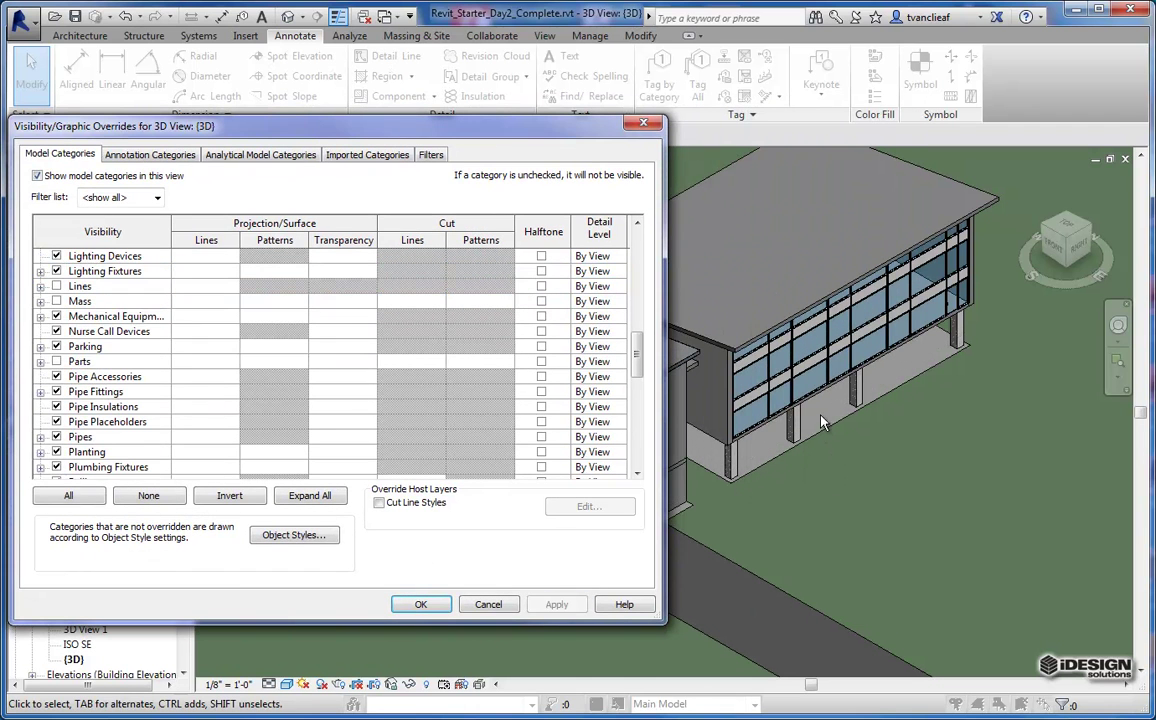
{"action": "left_click", "coordinate": [430, 605]}
{"action": "middle_click_drag", "start_coordinate": [558, 294], "coordinate": [619, 346]}
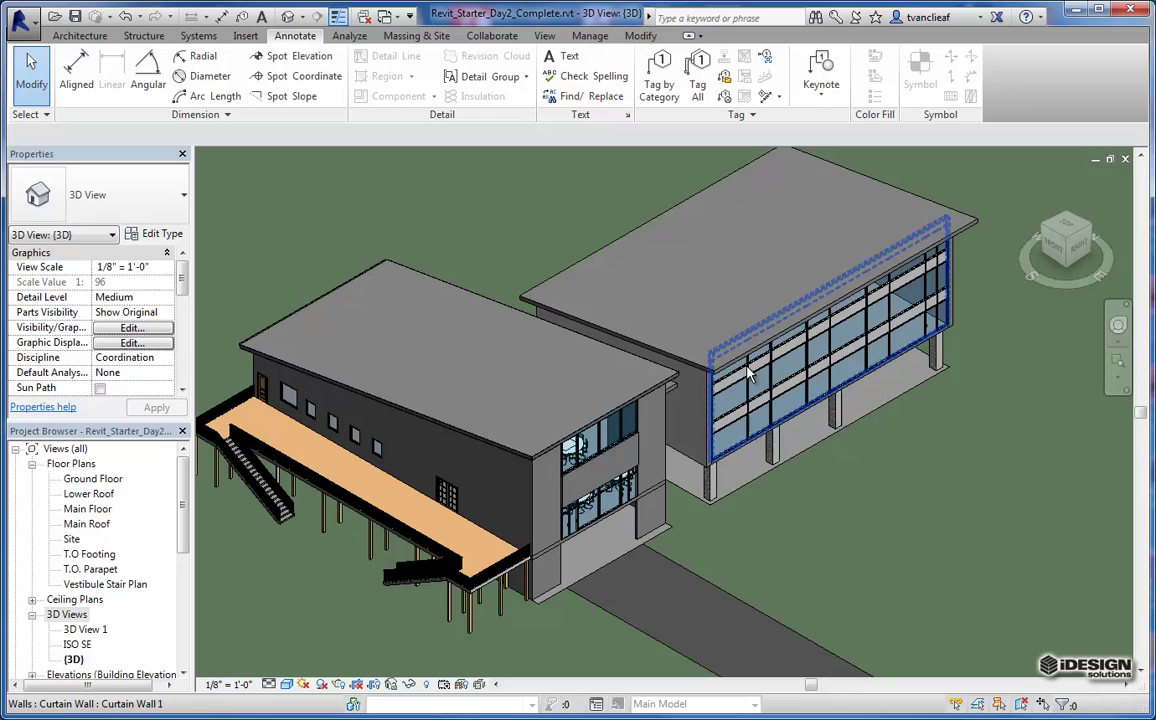
Orbit and pan around the site to look under the overhang at the stairs
{"action": "left_click", "coordinate": [1093, 232]}
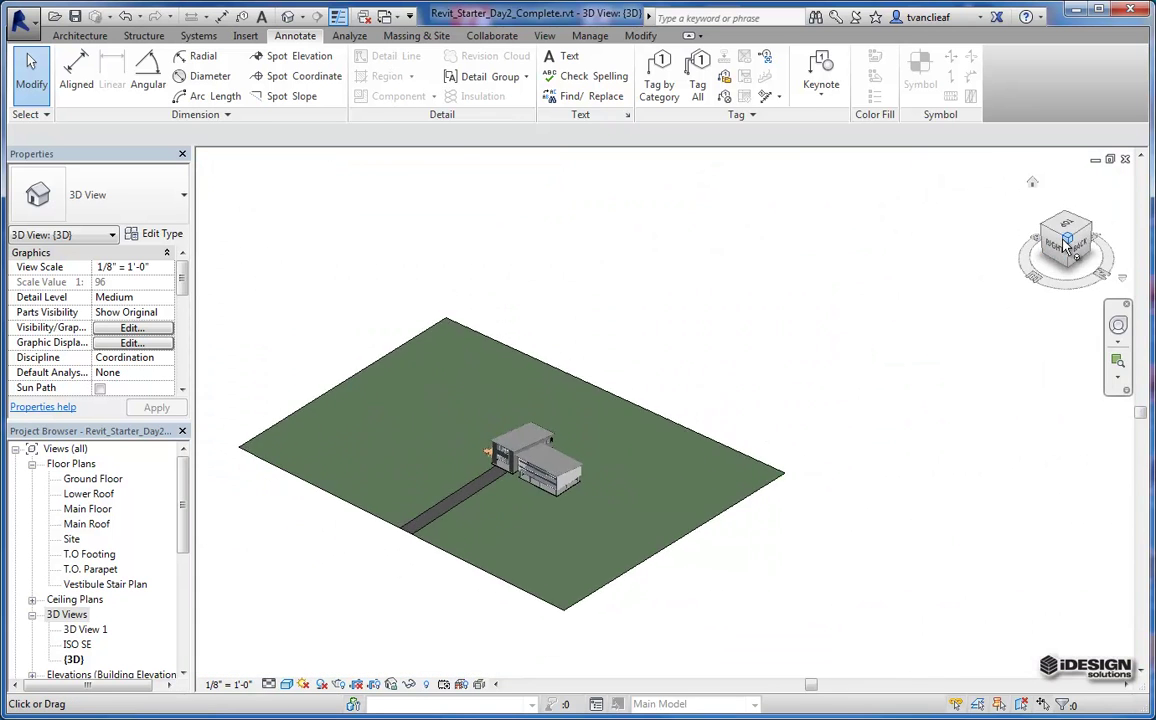
{"action": "scroll", "coordinate": [680, 410], "scroll_direction": "up", "scroll_amount": 5}
{"action": "scroll", "coordinate": [700, 430], "scroll_direction": "up", "scroll_amount": 3}
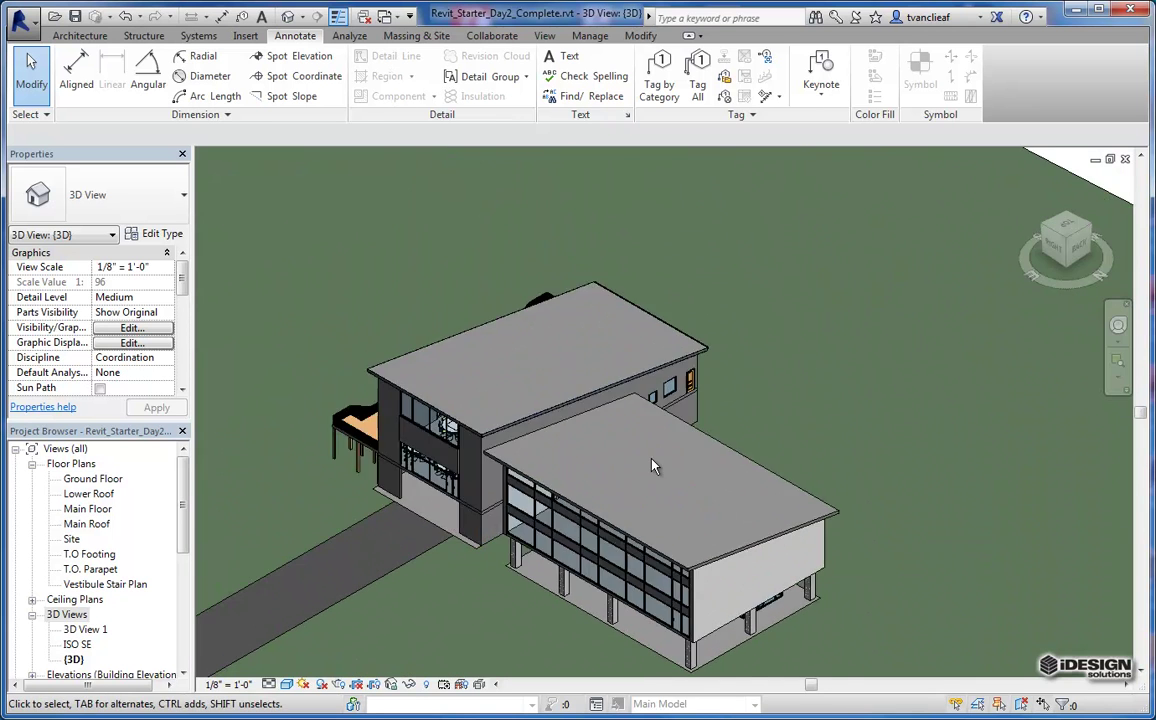
{"action": "middle_click_drag", "start_coordinate": [636, 368], "coordinate": [660, 392]}
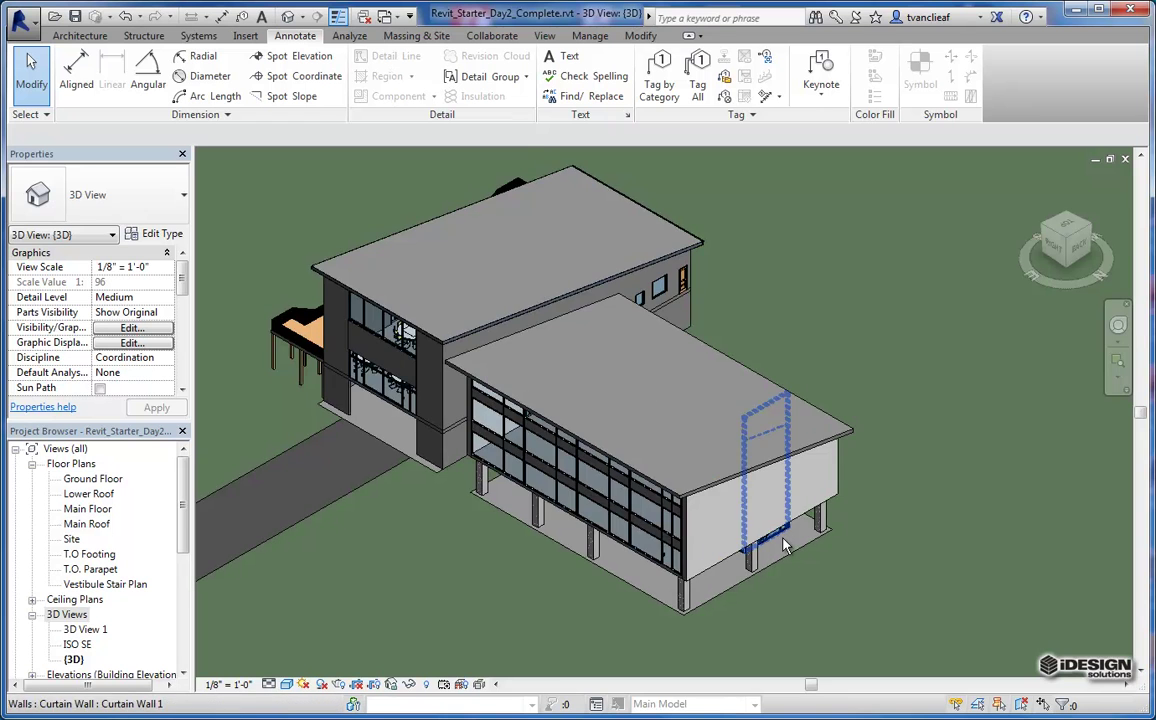
{"action": "scroll", "coordinate": [757, 507], "scroll_direction": "up", "scroll_amount": 5}
{"action": "scroll", "coordinate": [757, 507], "scroll_direction": "down", "scroll_amount": 5}
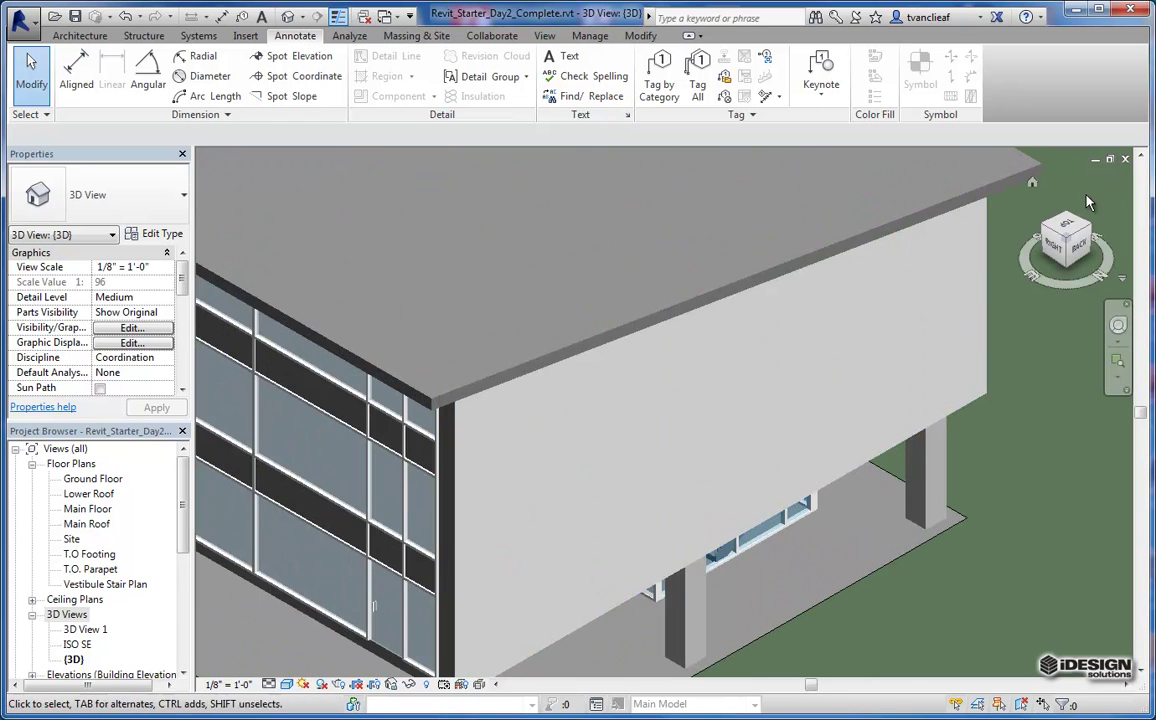
{"action": "left_click_drag", "start_coordinate": [1062, 238], "coordinate": [1006, 237]}
{"action": "middle_click_drag", "start_coordinate": [668, 245], "coordinate": [700, 495]}
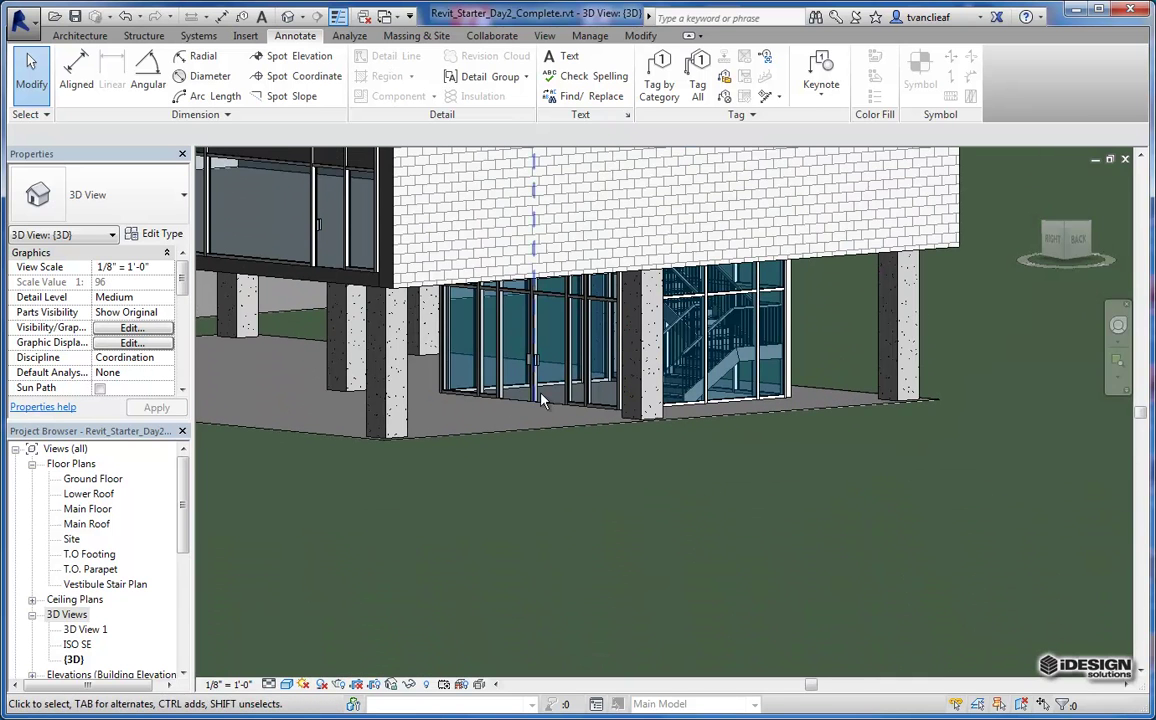
{"action": "middle_click_drag", "start_coordinate": [558, 235], "coordinate": [805, 379]}
Turn the view to face the building's right side and centre the elevation
{"action": "left_click", "coordinate": [1055, 246]}
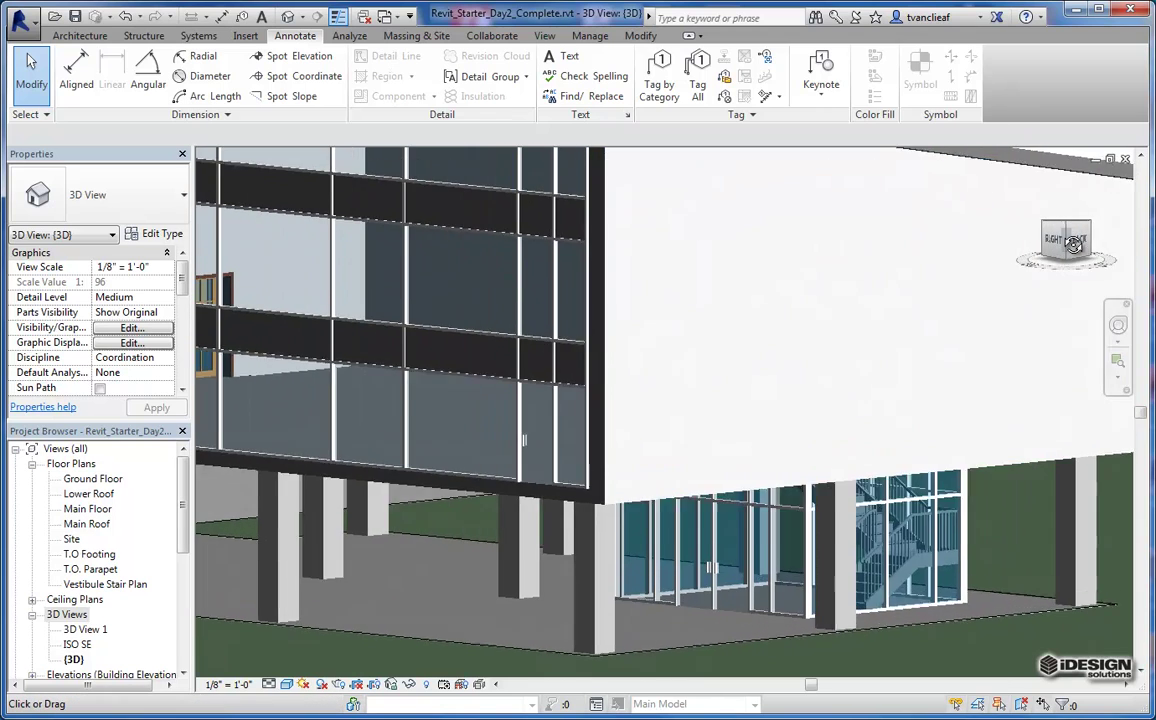
{"action": "left_click", "coordinate": [1055, 243]}
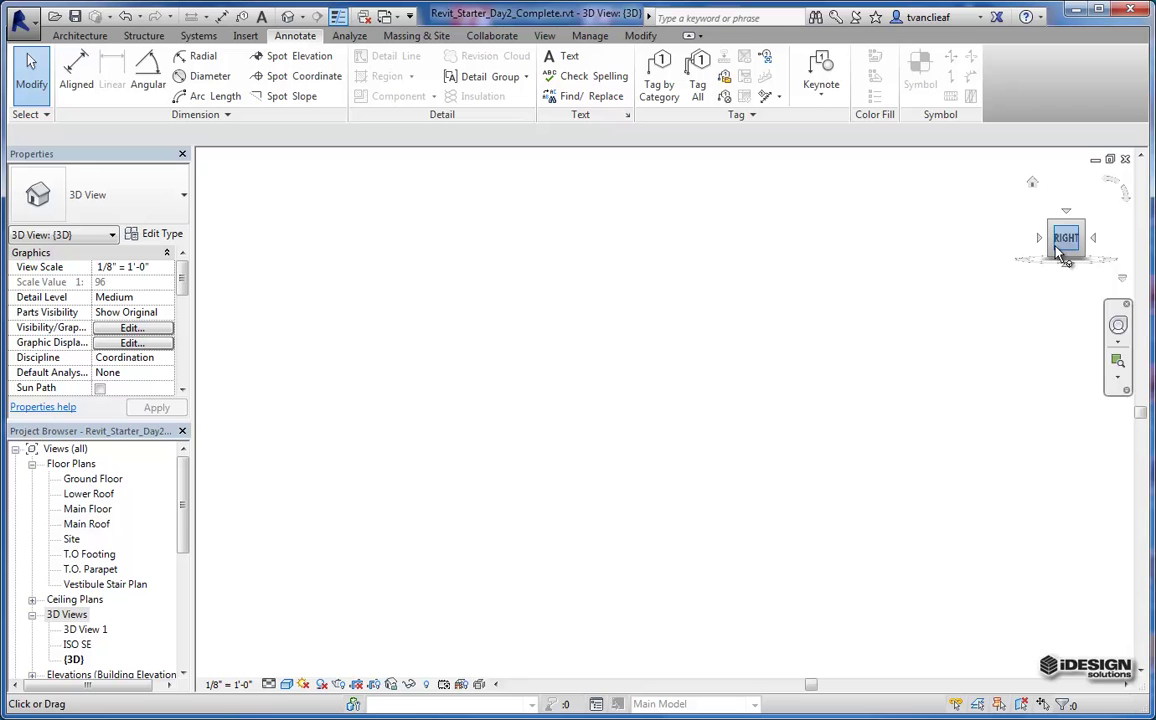
{"action": "scroll", "coordinate": [718, 423], "scroll_direction": "up", "scroll_amount": 6}
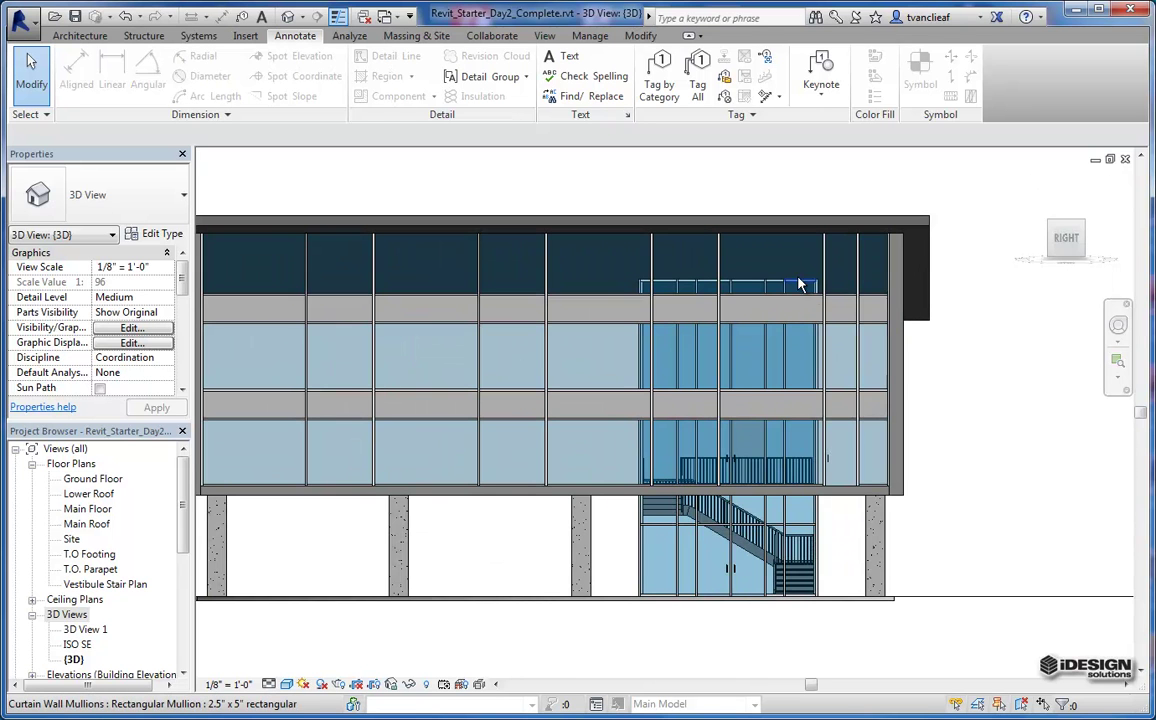
{"action": "scroll", "coordinate": [662, 370], "scroll_direction": "down", "scroll_amount": 2}
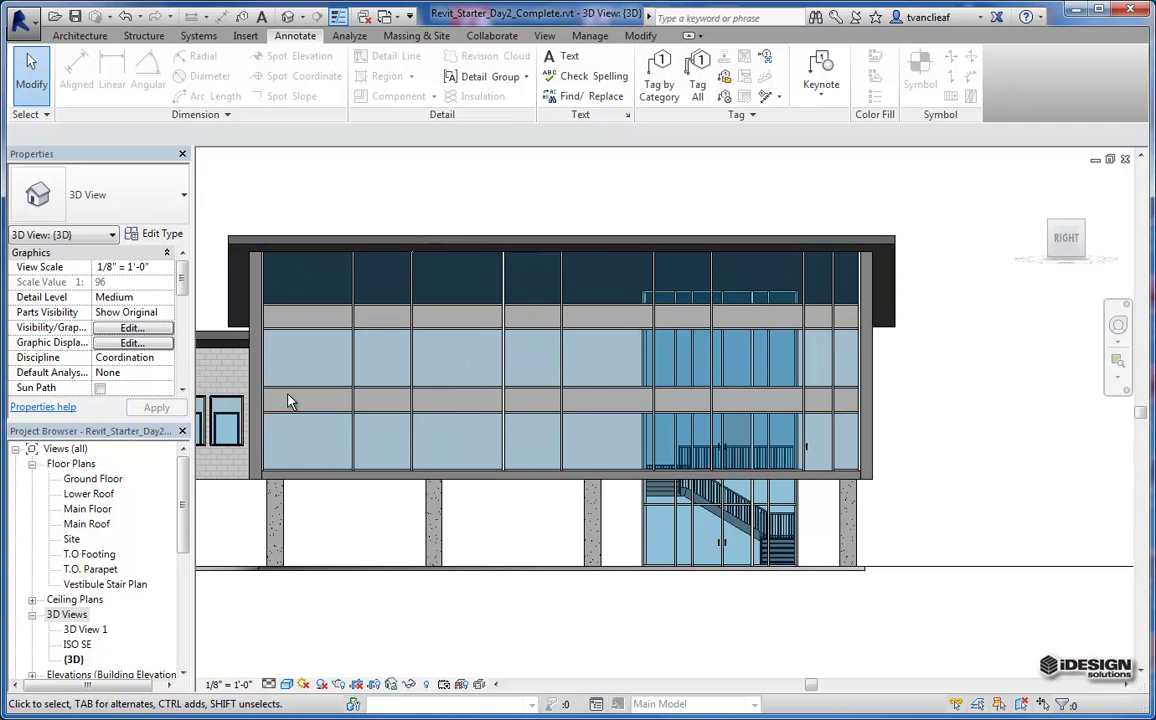
{"action": "mouse_move", "coordinate": [1068, 232]}
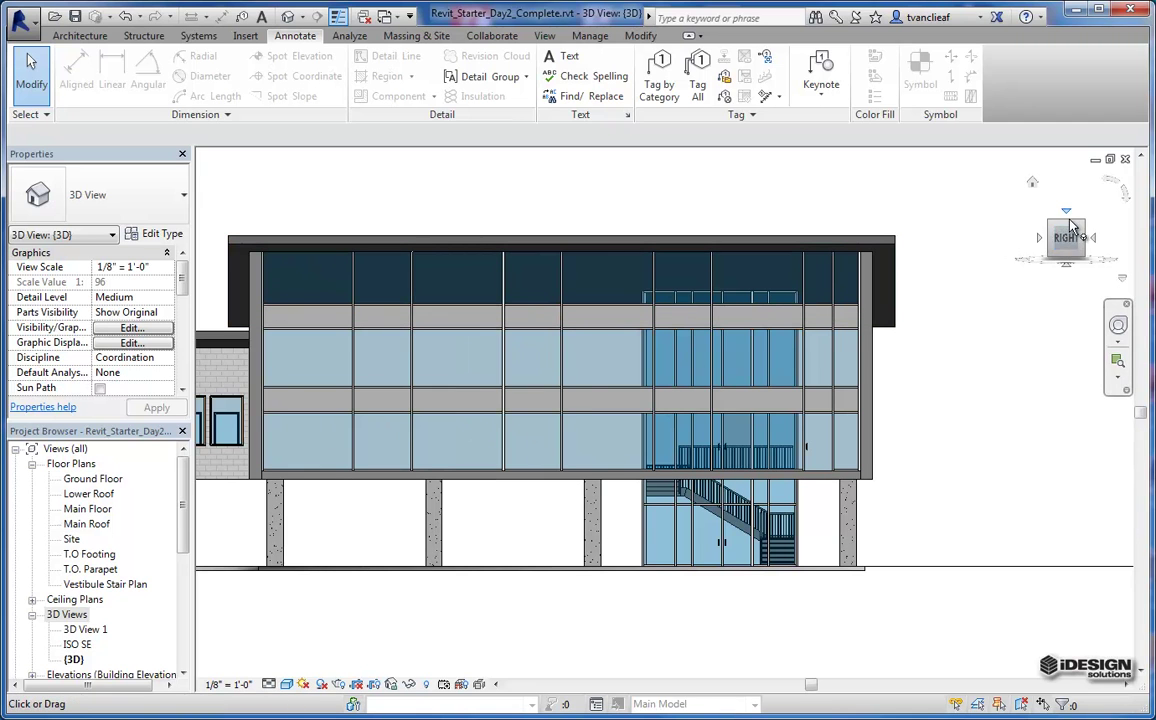
{"action": "middle_click_drag", "start_coordinate": [500, 412], "coordinate": [601, 400]}
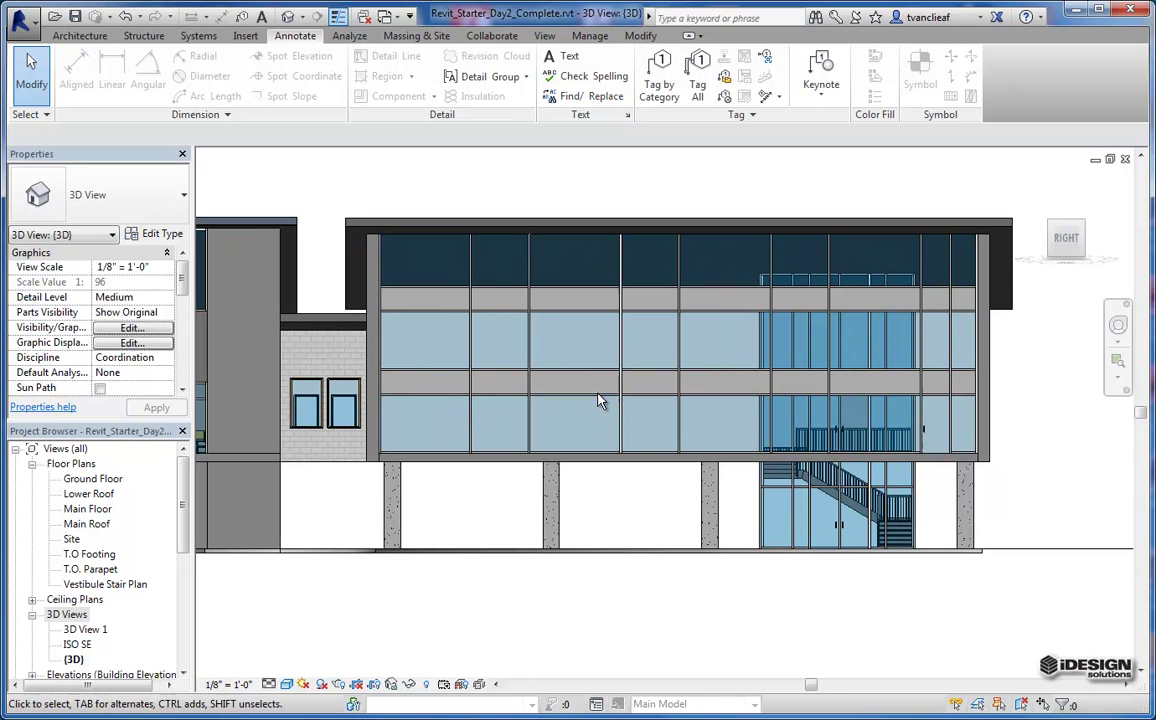
Switch to a top-down view of the site and centre the buildings
{"action": "left_click", "coordinate": [1066, 220]}
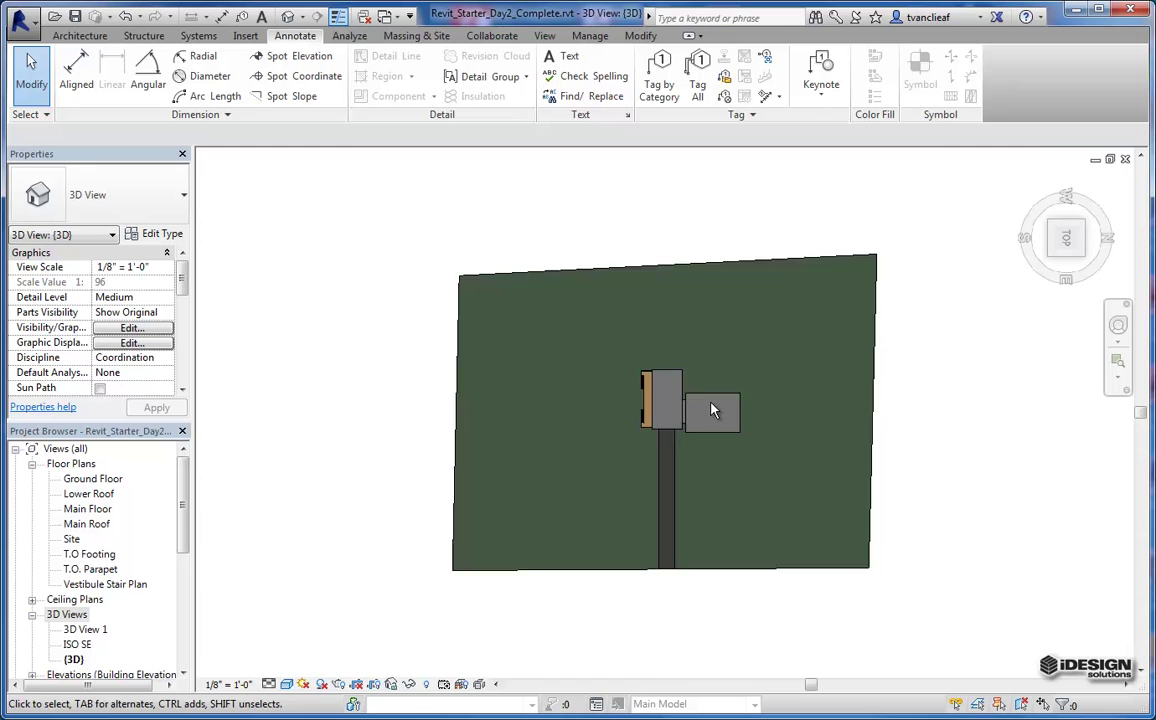
{"action": "scroll", "coordinate": [711, 410], "scroll_direction": "up", "scroll_amount": 8}
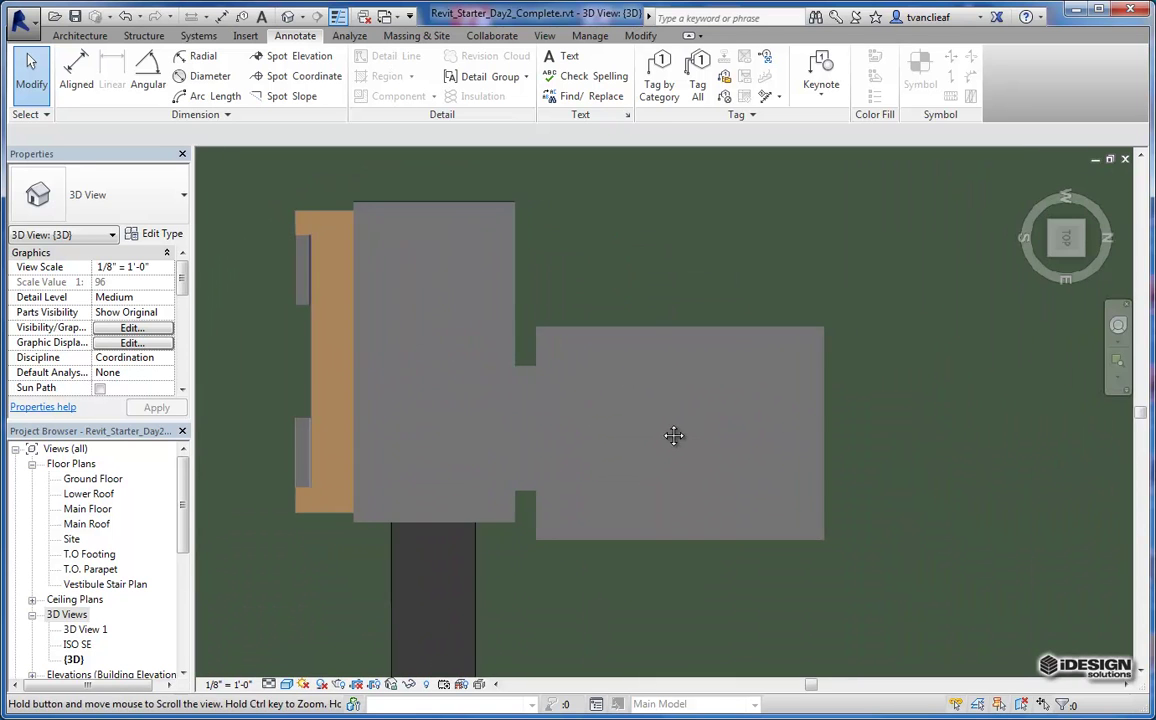
{"action": "middle_click_drag", "start_coordinate": [674, 435], "coordinate": [585, 533]}
{"action": "scroll", "coordinate": [658, 477], "scroll_direction": "up", "scroll_amount": 1}
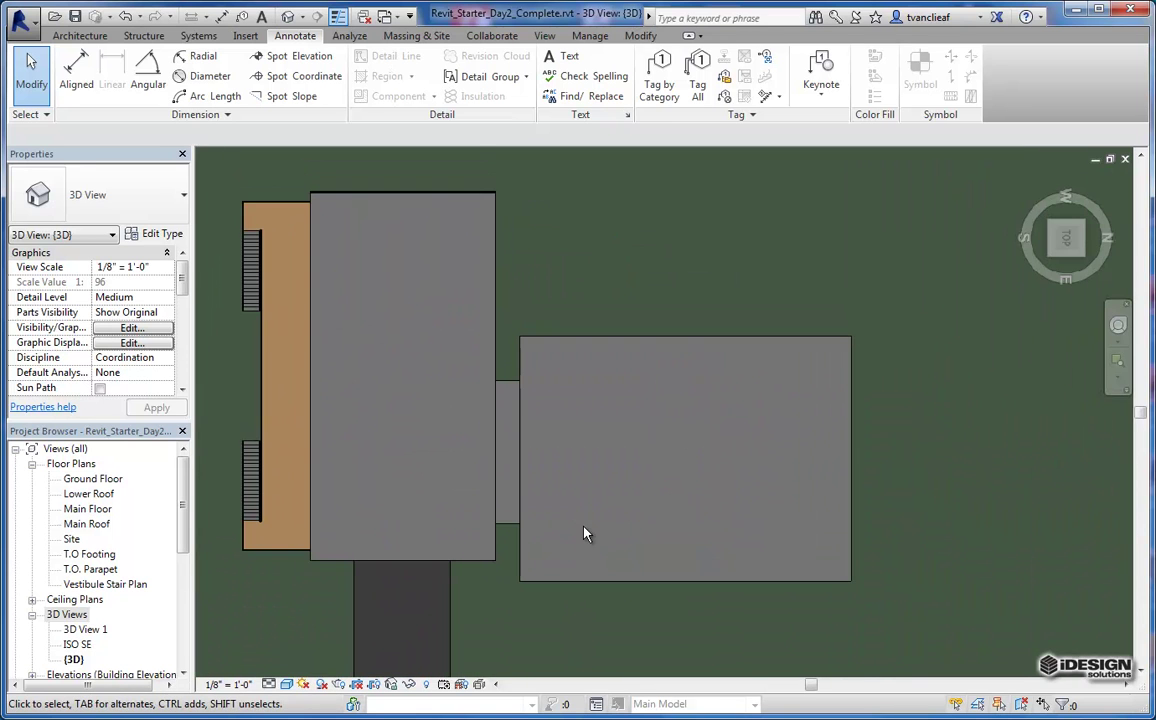
Set the visual style to Wireframe and frame the bottom curtain wall
{"action": "left_click", "coordinate": [287, 684]}
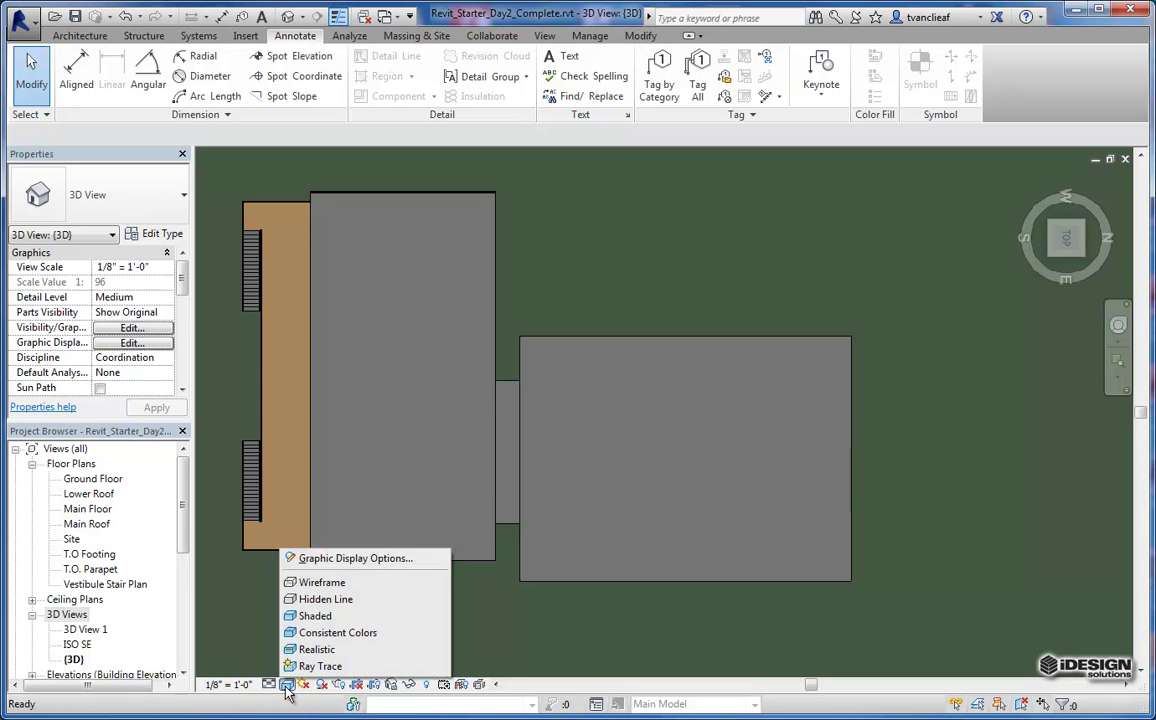
{"action": "left_click", "coordinate": [318, 582]}
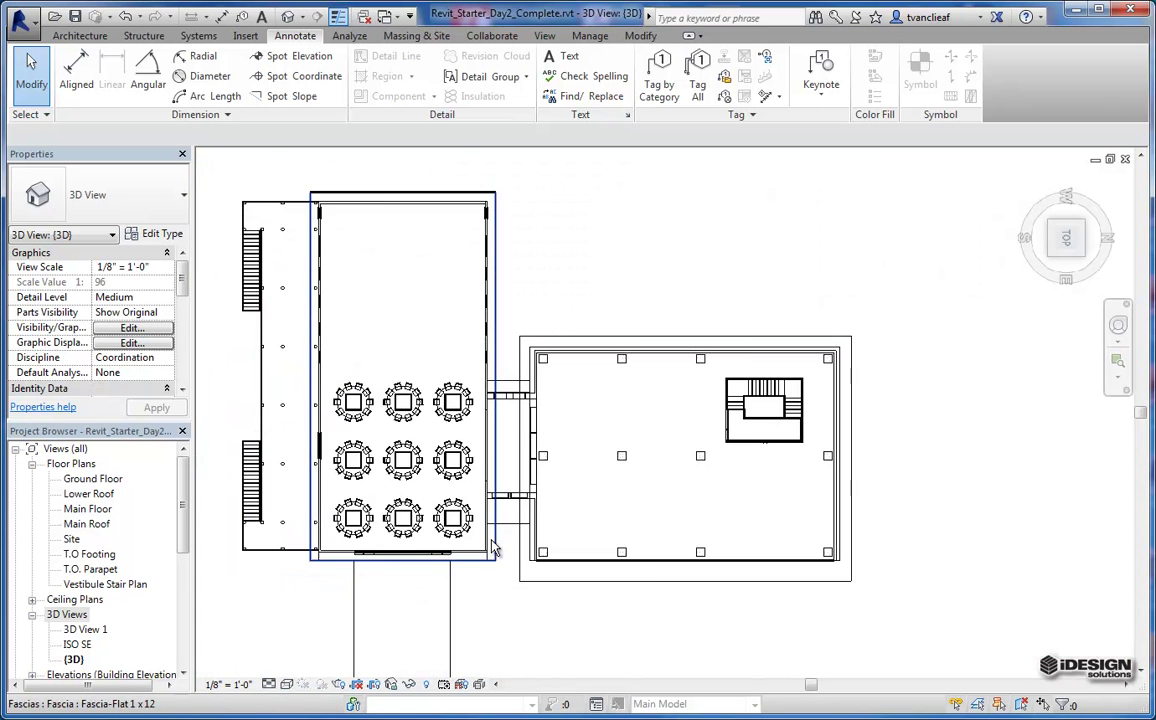
{"action": "scroll", "coordinate": [651, 580], "scroll_direction": "up", "scroll_amount": 2}
{"action": "middle_click_drag", "start_coordinate": [653, 588], "coordinate": [540, 490]}
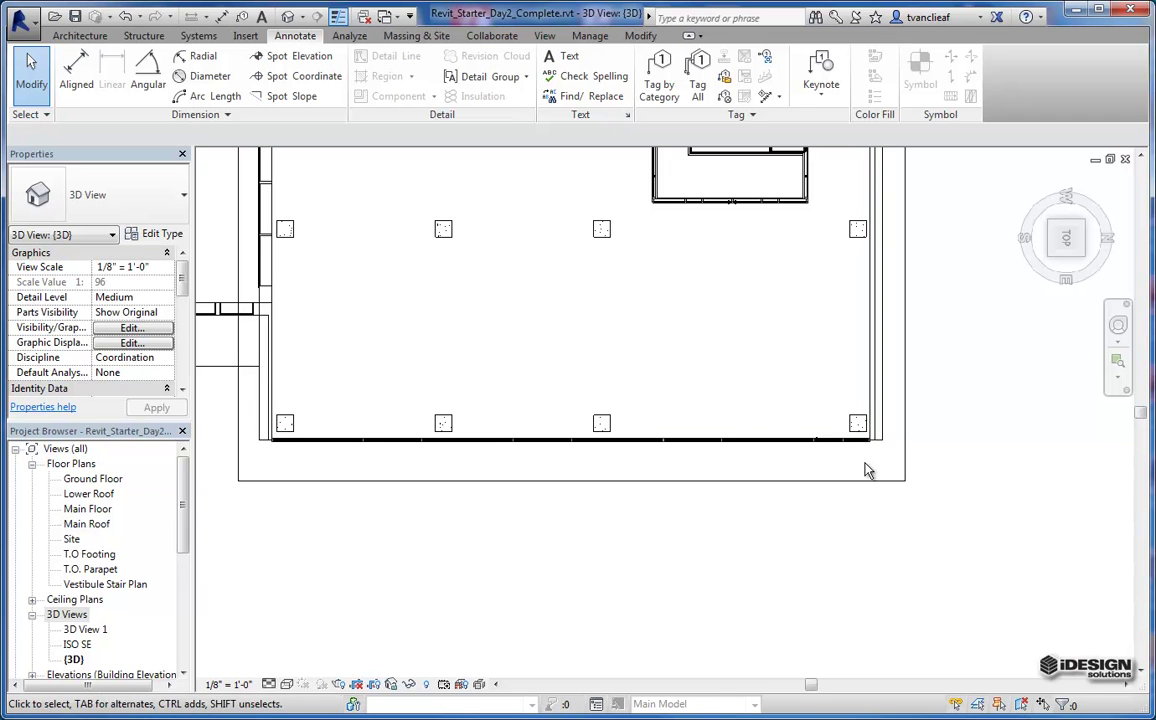
{"action": "middle_click_drag", "start_coordinate": [397, 494], "coordinate": [491, 440]}
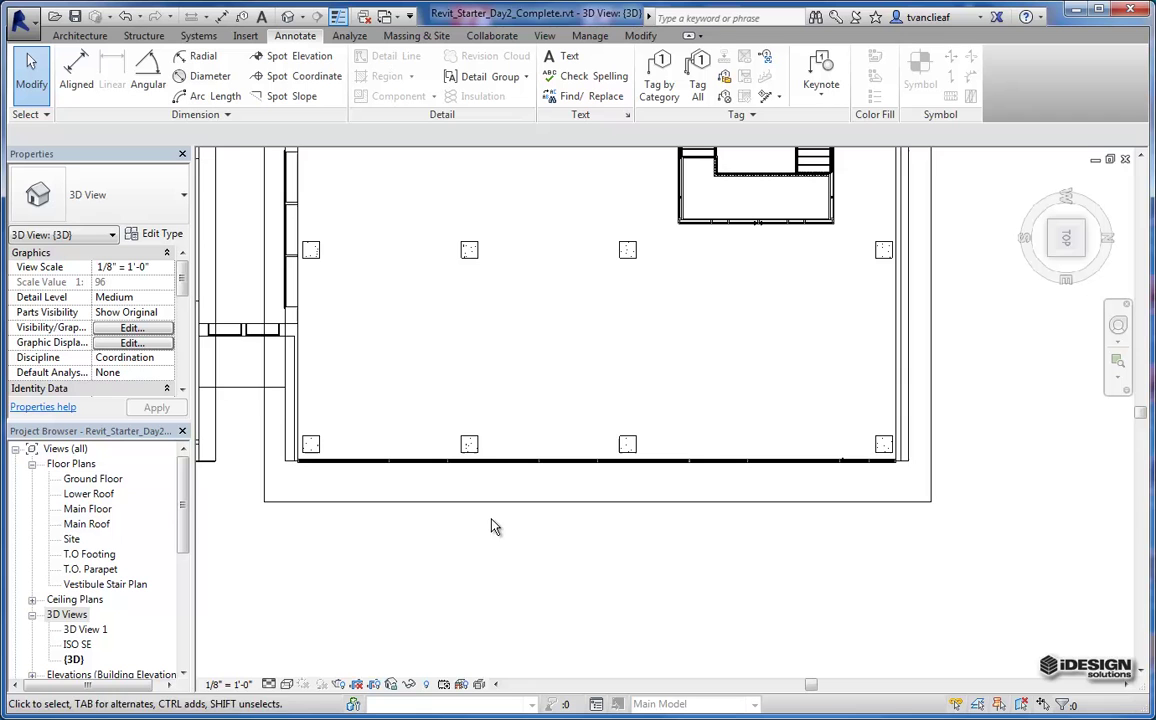
Window-select the bottom wall and filter out Structural Columns, keeping 152 elements
{"action": "left_click_drag", "start_coordinate": [270, 406], "coordinate": [924, 495]}
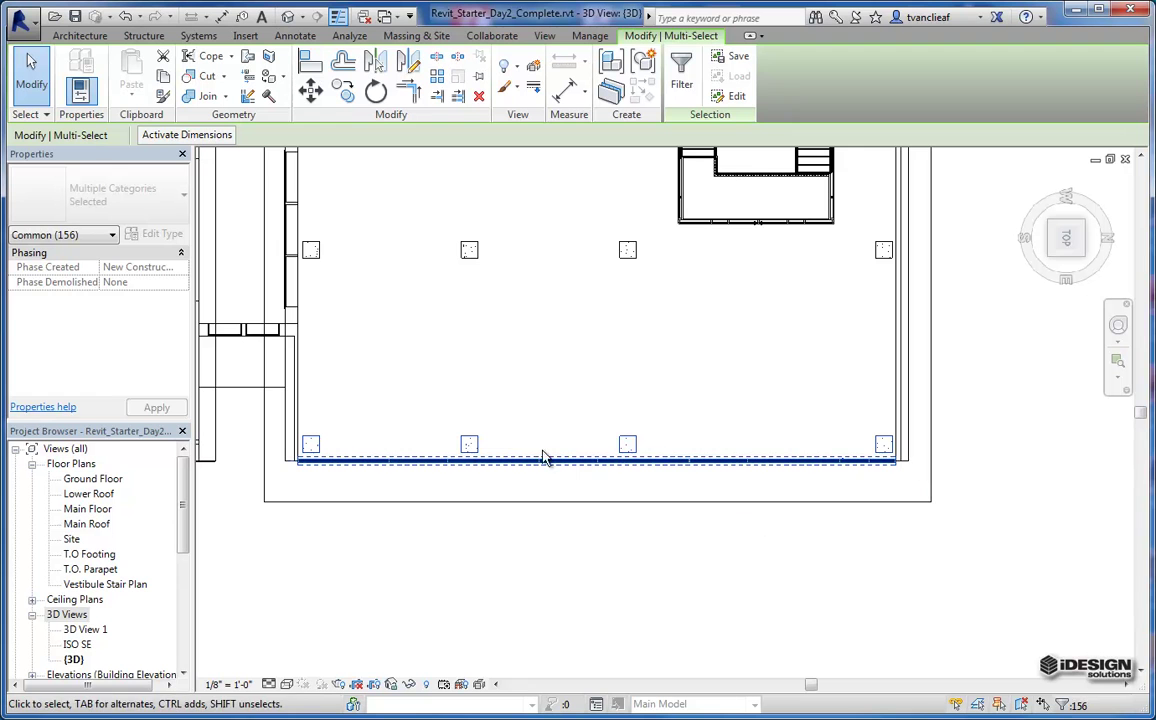
{"action": "mouse_move", "coordinate": [275, 424]}
{"action": "left_mouse_down"}
{"action": "mouse_move", "coordinate": [934, 477]}
{"action": "mouse_move", "coordinate": [952, 489]}
{"action": "mouse_move", "coordinate": [926, 488]}
{"action": "left_mouse_up"}
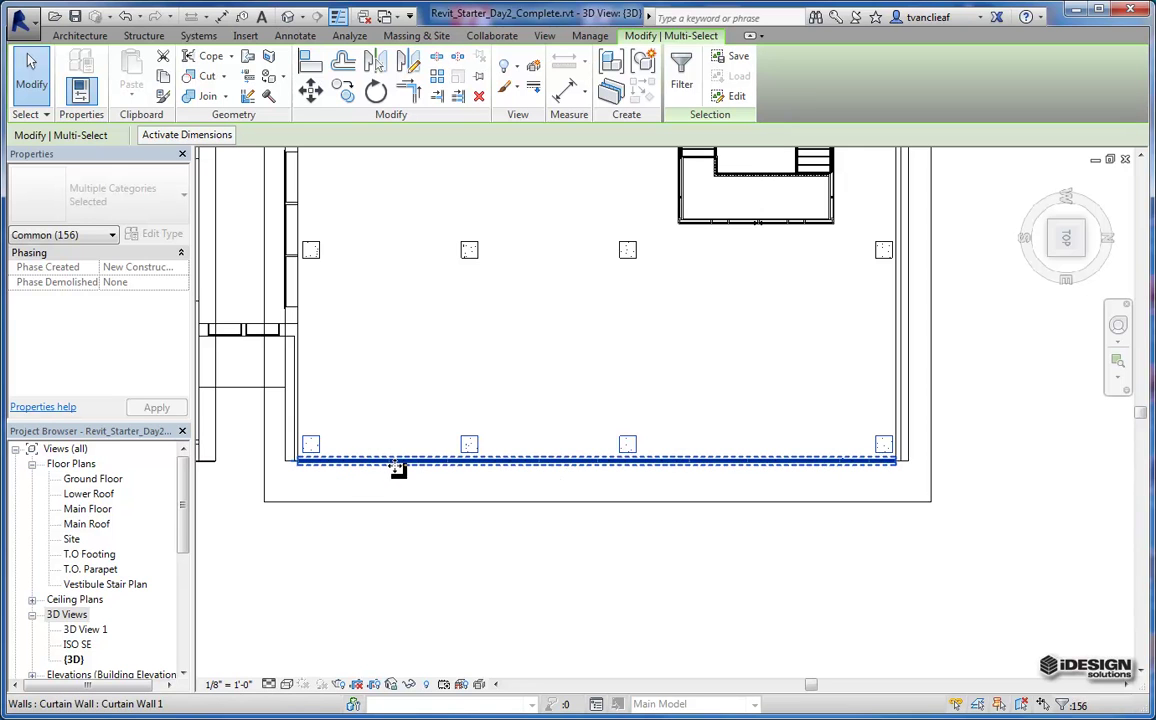
{"action": "left_click", "coordinate": [683, 75]}
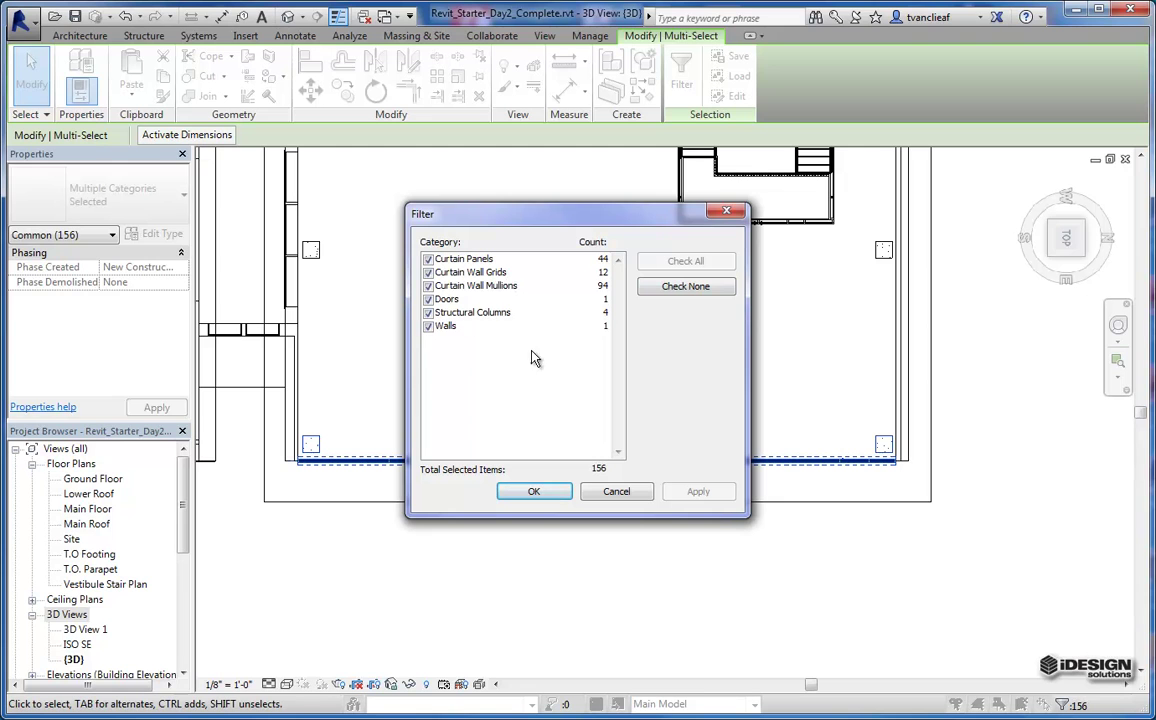
{"action": "left_click", "coordinate": [456, 313]}
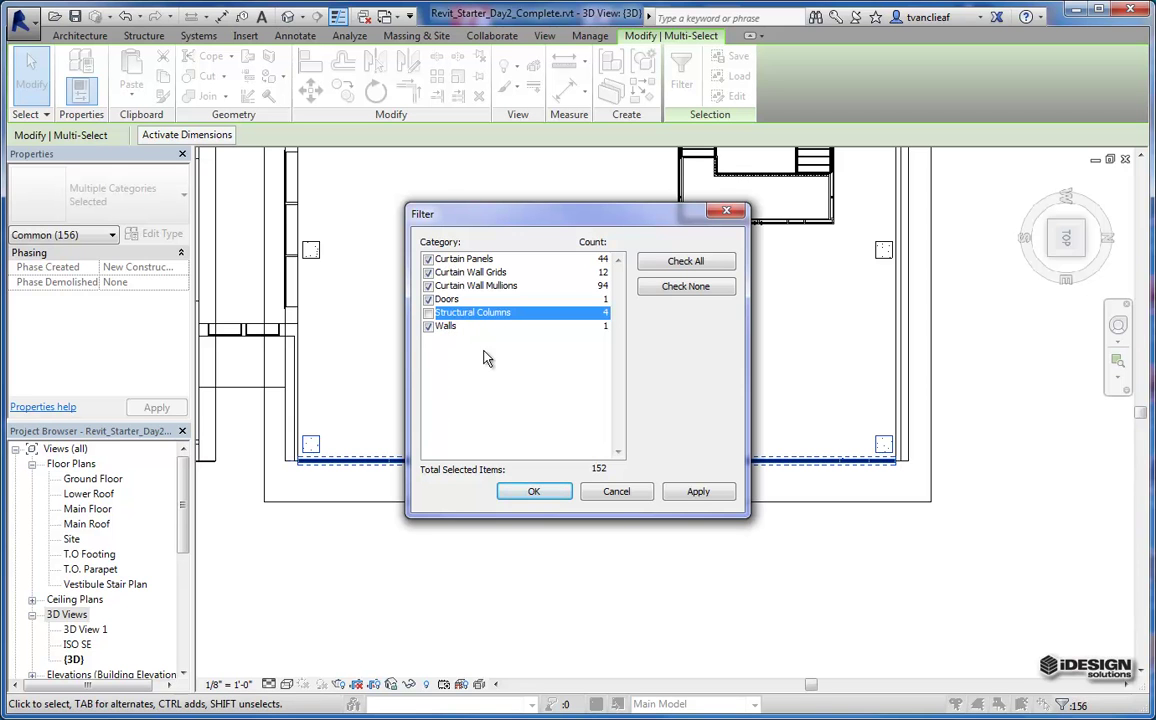
{"action": "left_click", "coordinate": [536, 495]}
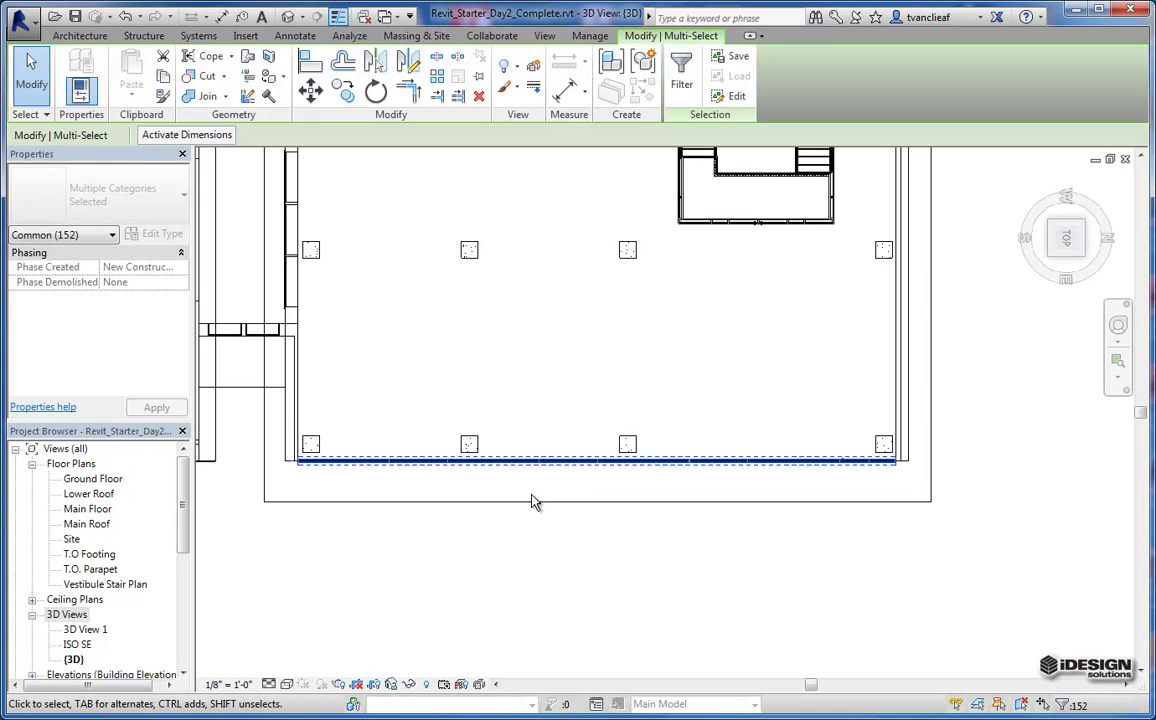
Create a model group named CurtainWall2 after the duplicate-name warning for CurtainWall
{"action": "left_click", "coordinate": [645, 66]}
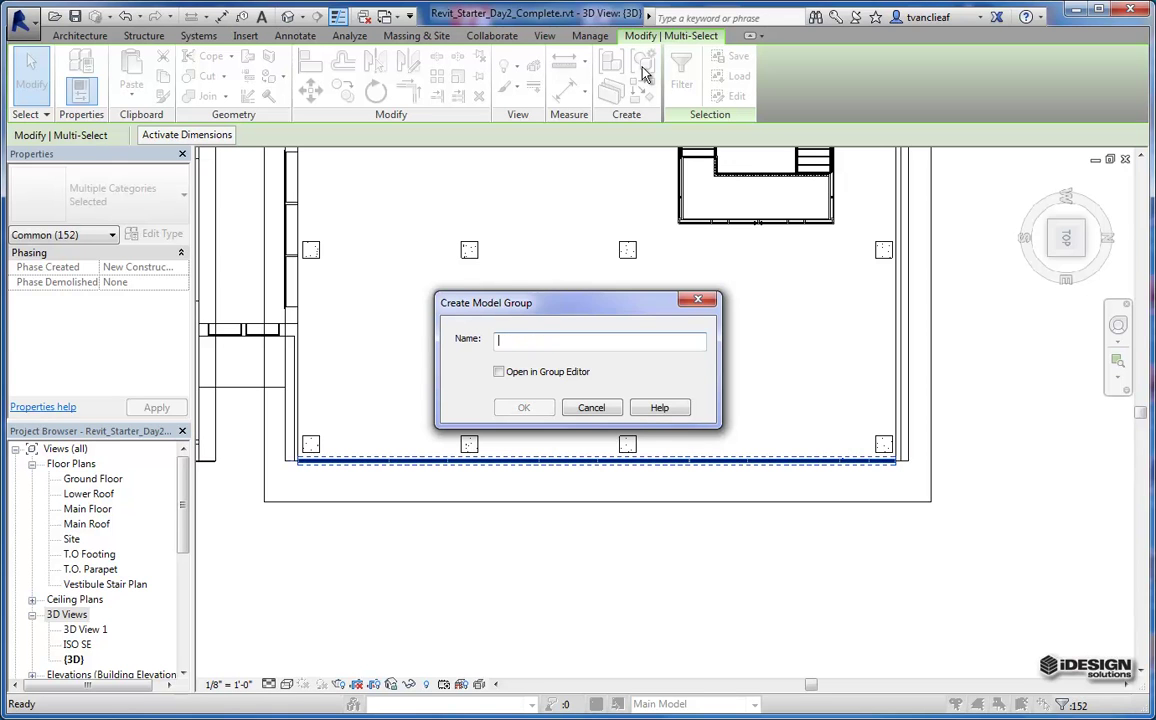
{"action": "type", "text": "CurtainWall"}
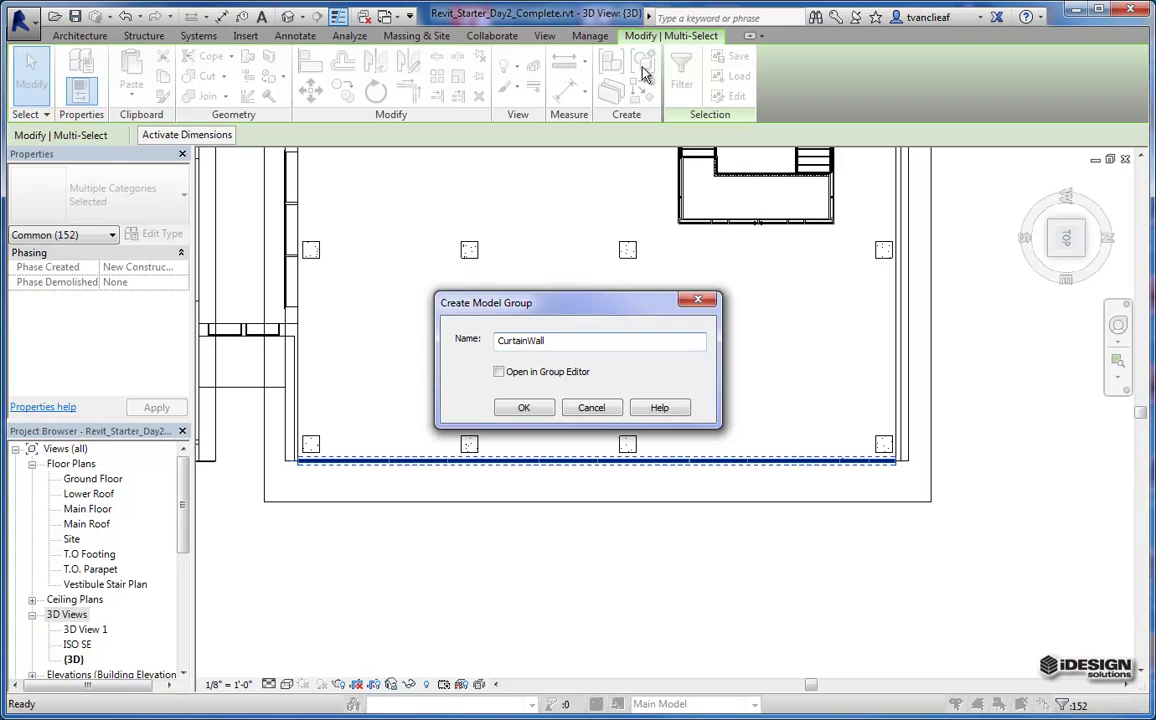
{"action": "left_click", "coordinate": [538, 407]}
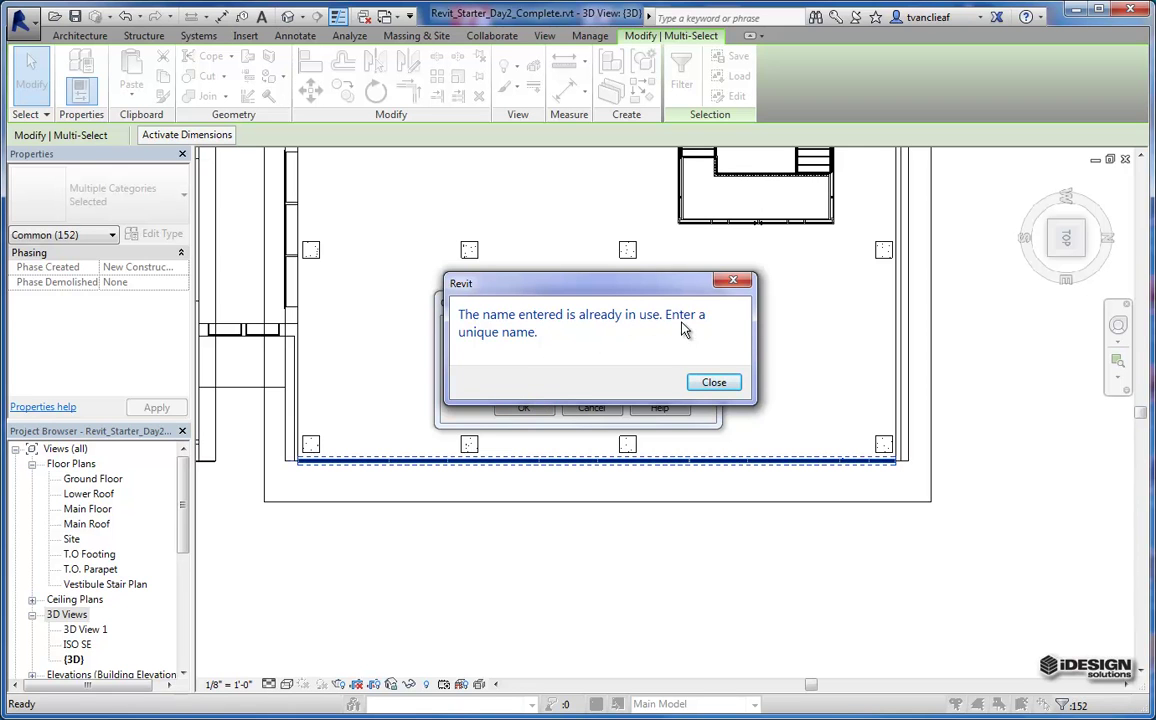
{"action": "left_click", "coordinate": [713, 384]}
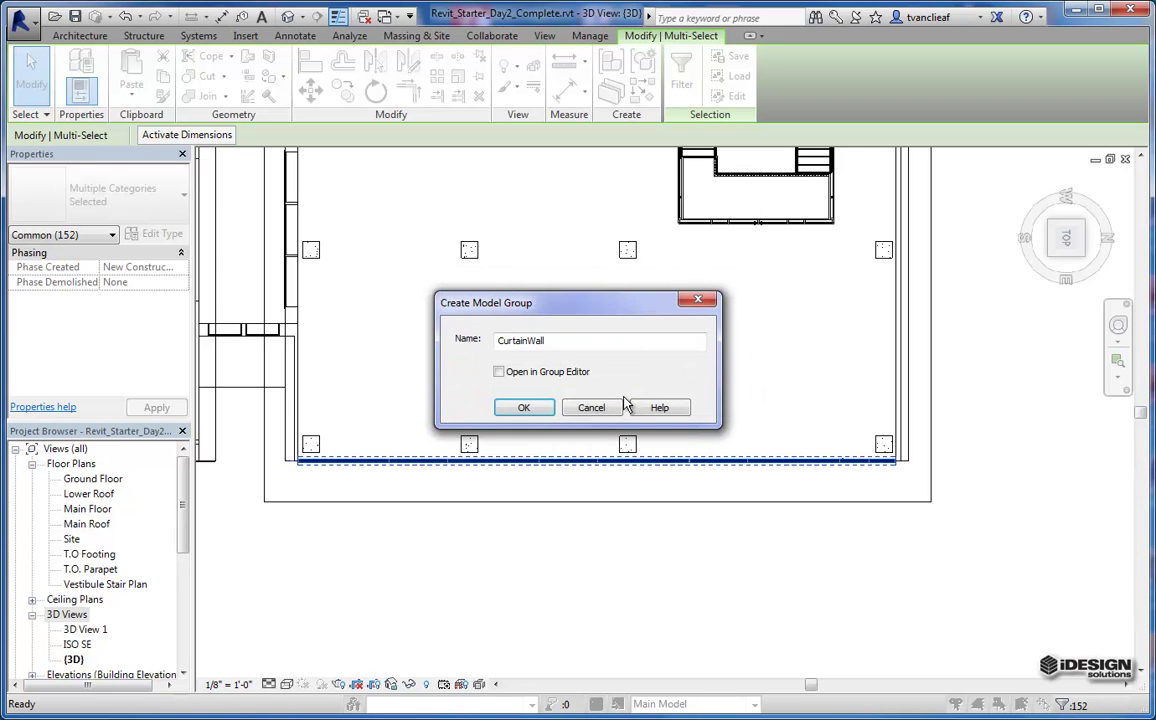
{"action": "left_click", "coordinate": [524, 407]}
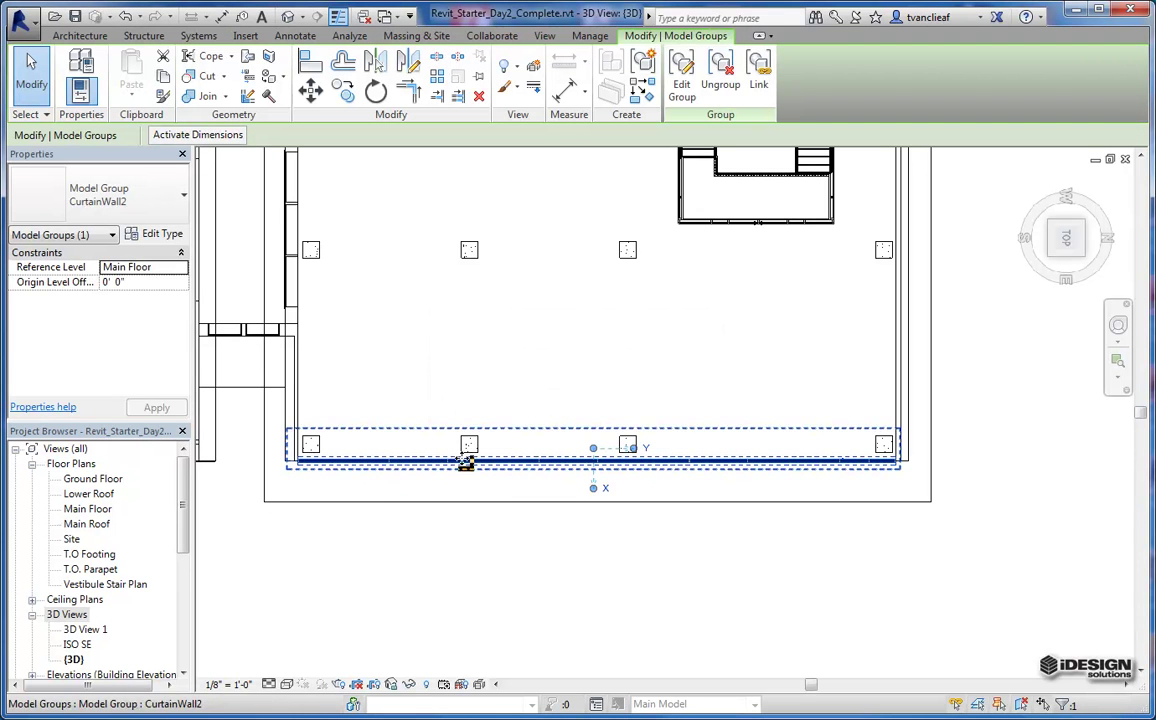
Deselect, then select the new CurtainWall2 group to verify it
{"action": "left_click", "coordinate": [712, 488]}
{"action": "scroll", "coordinate": [680, 400], "scroll_direction": "down", "scroll_amount": 2}
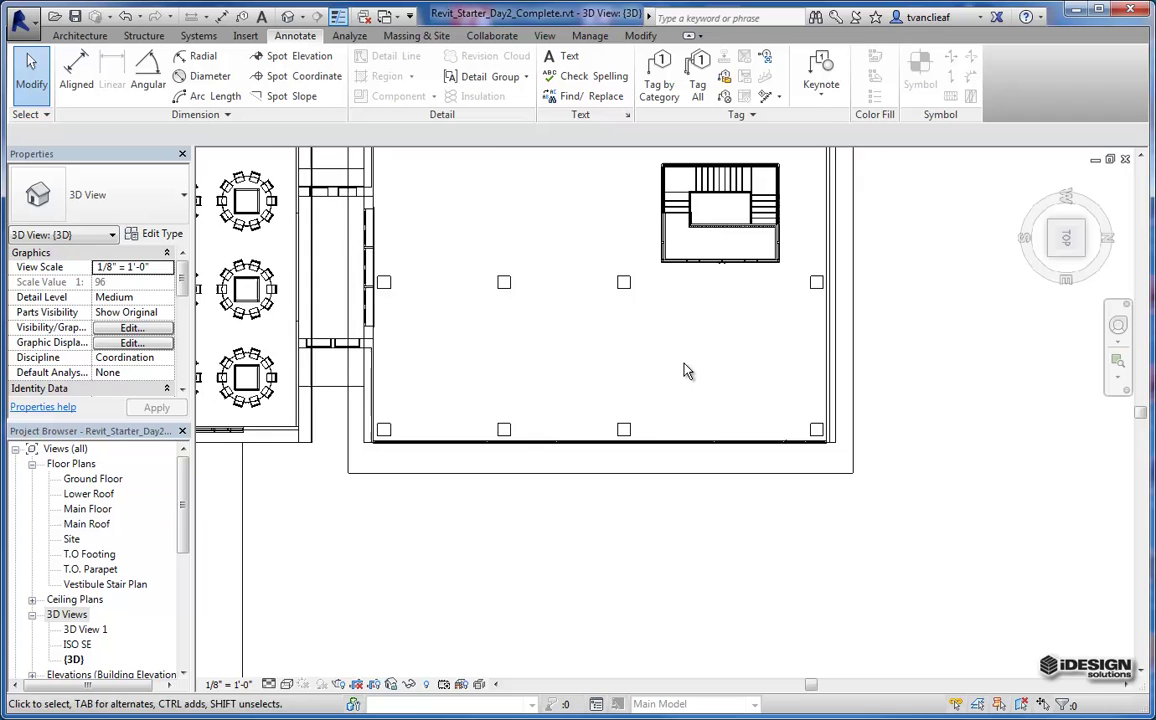
{"action": "scroll", "coordinate": [686, 371], "scroll_direction": "down", "scroll_amount": 2}
{"action": "left_click", "coordinate": [510, 489]}
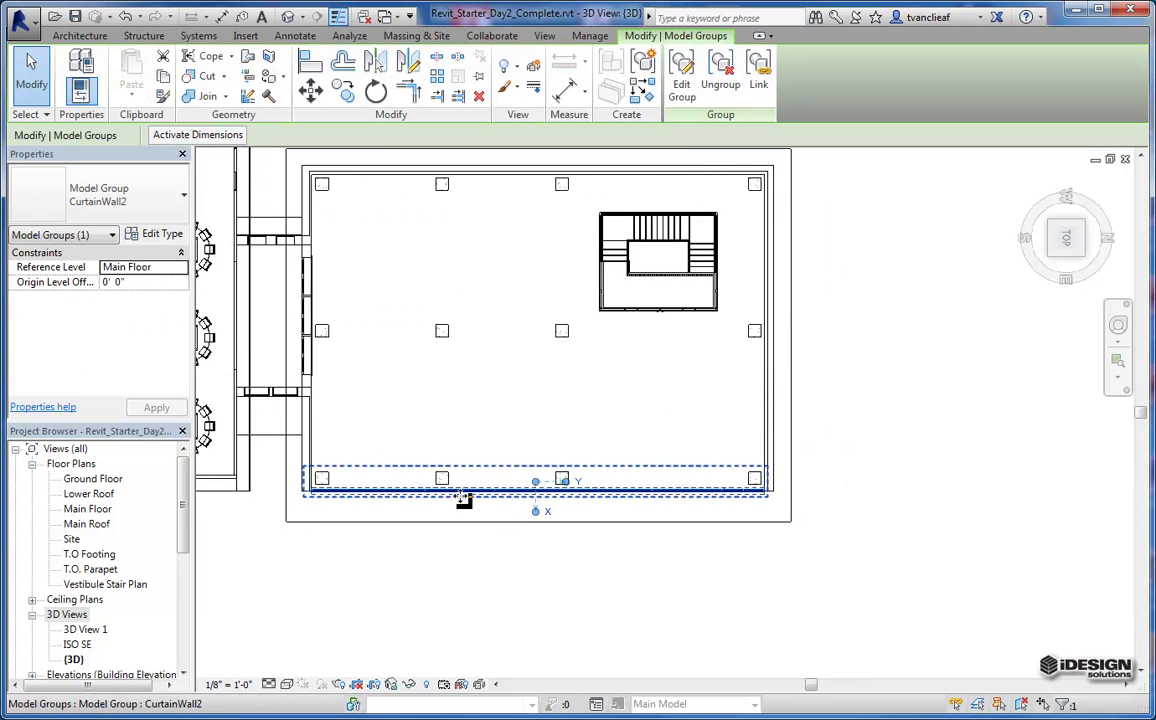
{"action": "scroll", "coordinate": [463, 500], "scroll_direction": "up", "scroll_amount": 2}
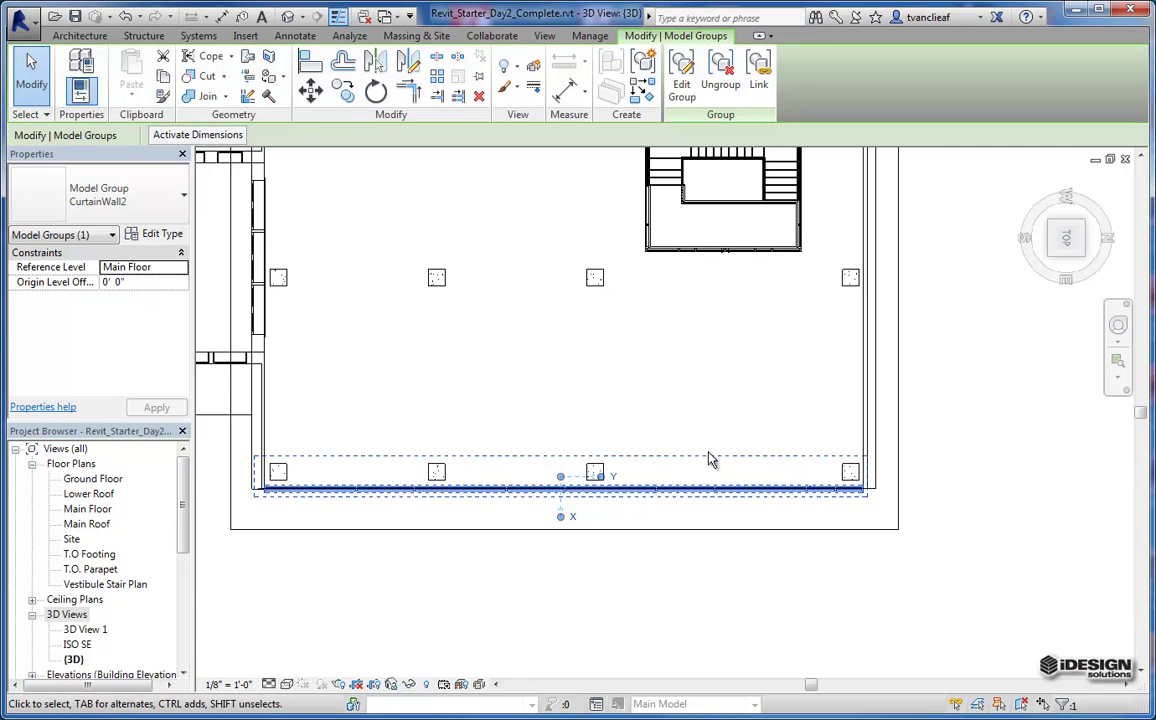
{"action": "scroll", "coordinate": [708, 459], "scroll_direction": "down", "scroll_amount": 2}
Window-select the stair enclosure, keep all categories in Filter, and group it as Vestibule
{"action": "left_click", "coordinate": [728, 433]}
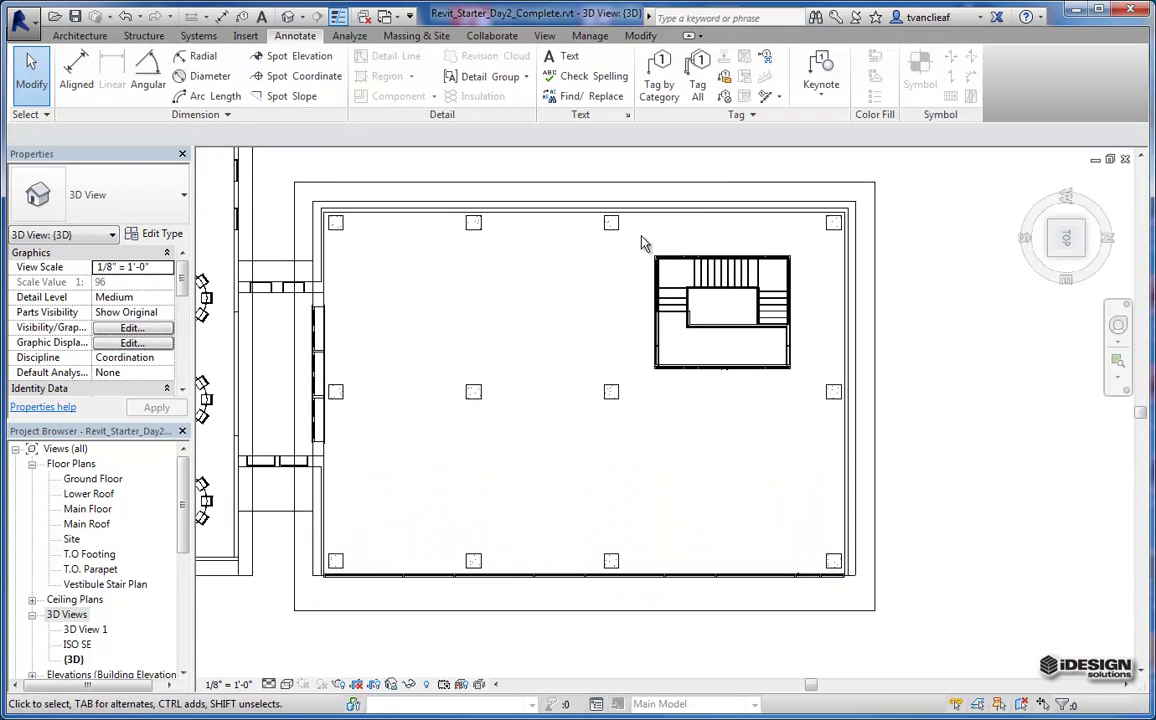
{"action": "left_click_drag", "start_coordinate": [638, 222], "coordinate": [805, 410]}
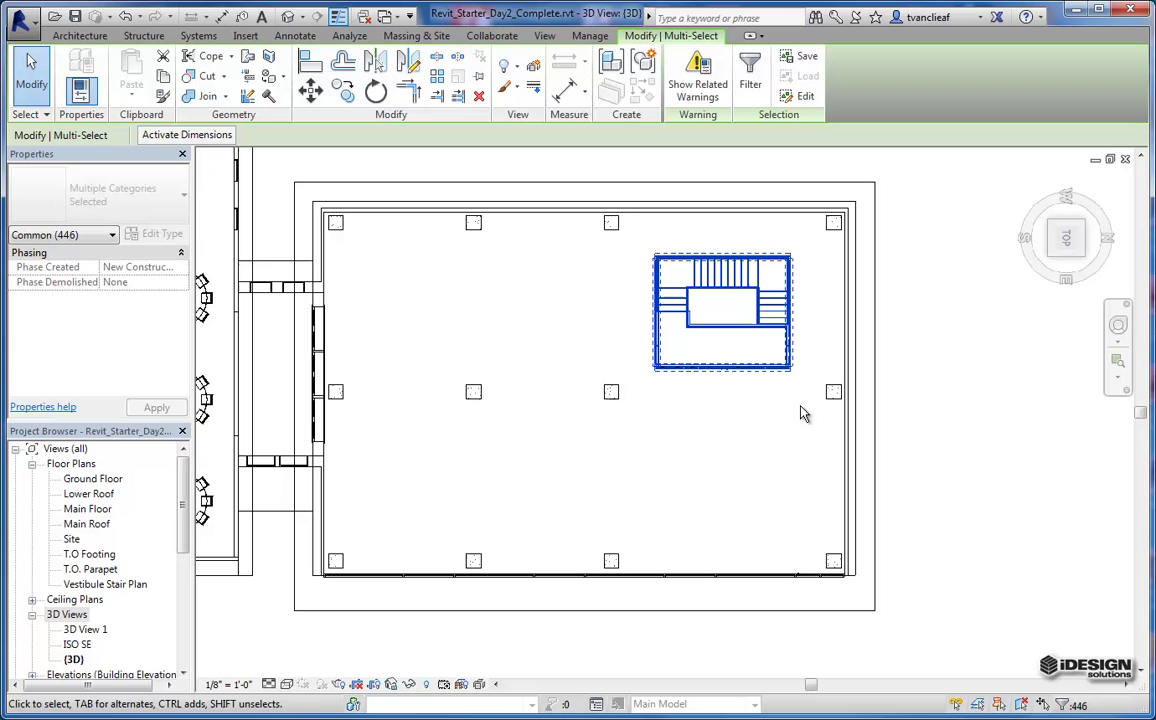
{"action": "left_click", "coordinate": [750, 78]}
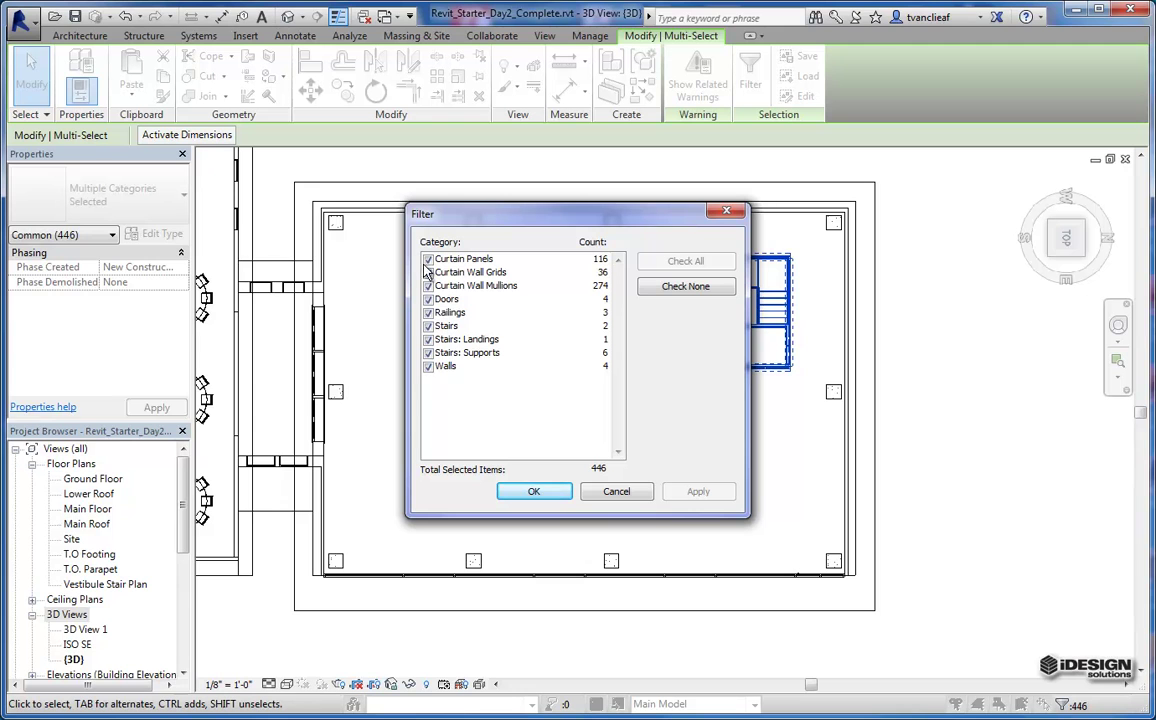
{"action": "left_click", "coordinate": [535, 493]}
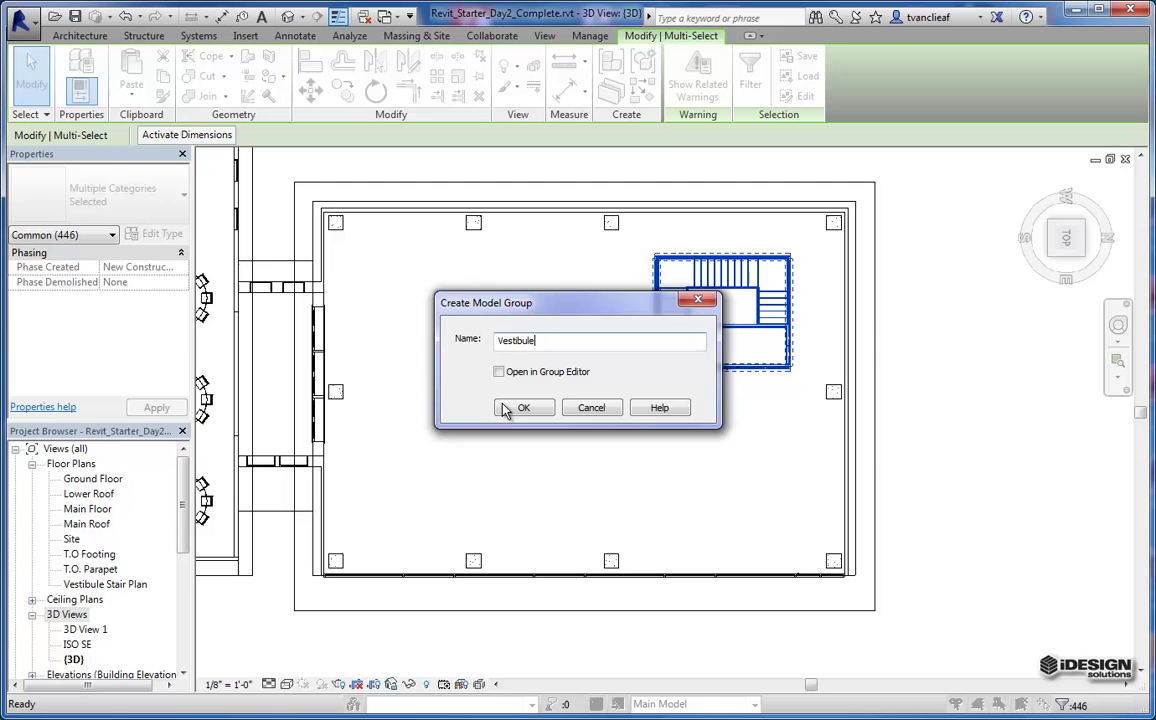
{"action": "left_click", "coordinate": [505, 410]}
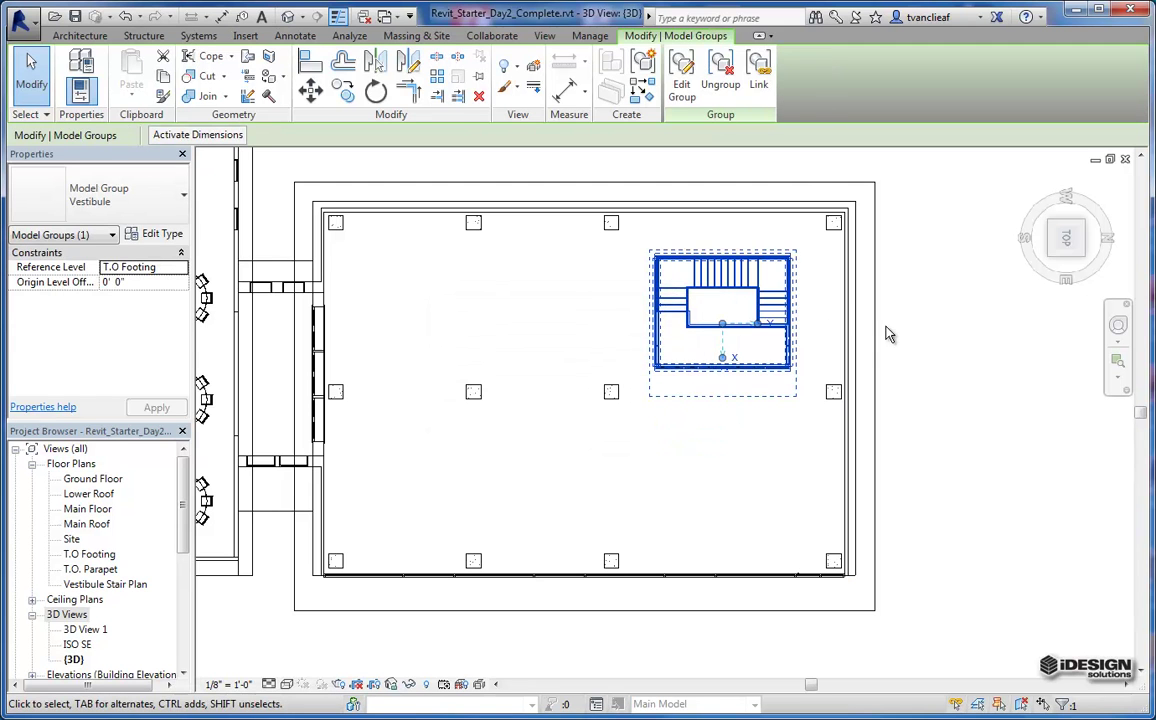
{"action": "left_click", "coordinate": [821, 337]}
Jump to an isometric corner view and zoom in on the building
{"action": "left_click", "coordinate": [1079, 258]}
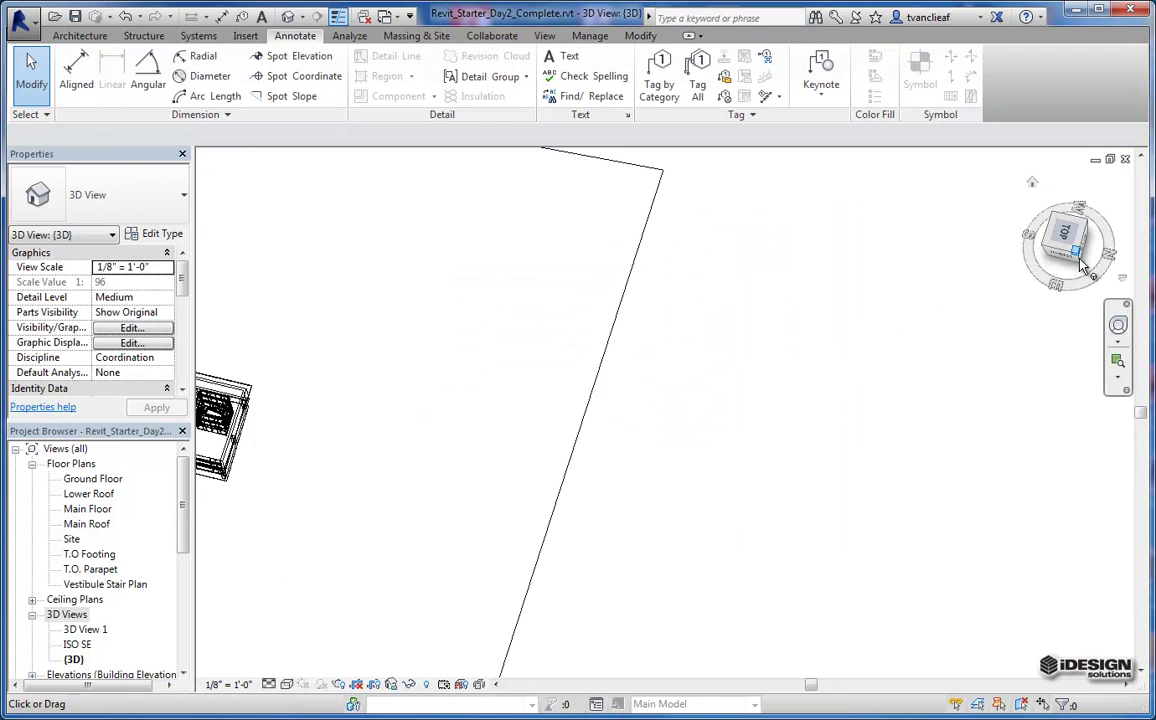
{"action": "scroll", "coordinate": [601, 408], "scroll_direction": "up", "scroll_amount": 3}
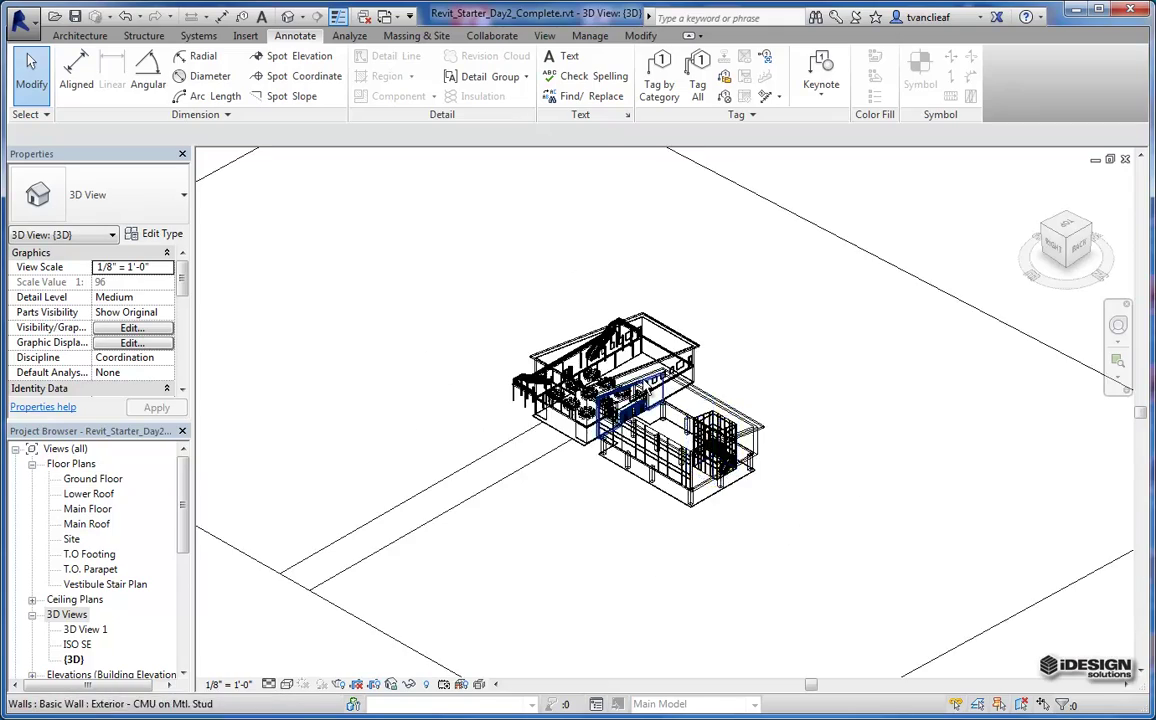
{"action": "scroll", "coordinate": [608, 364], "scroll_direction": "up", "scroll_amount": 5}
{"action": "middle_click_drag", "start_coordinate": [608, 364], "coordinate": [629, 352]}
{"action": "scroll", "coordinate": [578, 347], "scroll_direction": "up", "scroll_amount": 1}
{"action": "scroll", "coordinate": [598, 311], "scroll_direction": "down", "scroll_amount": 2}
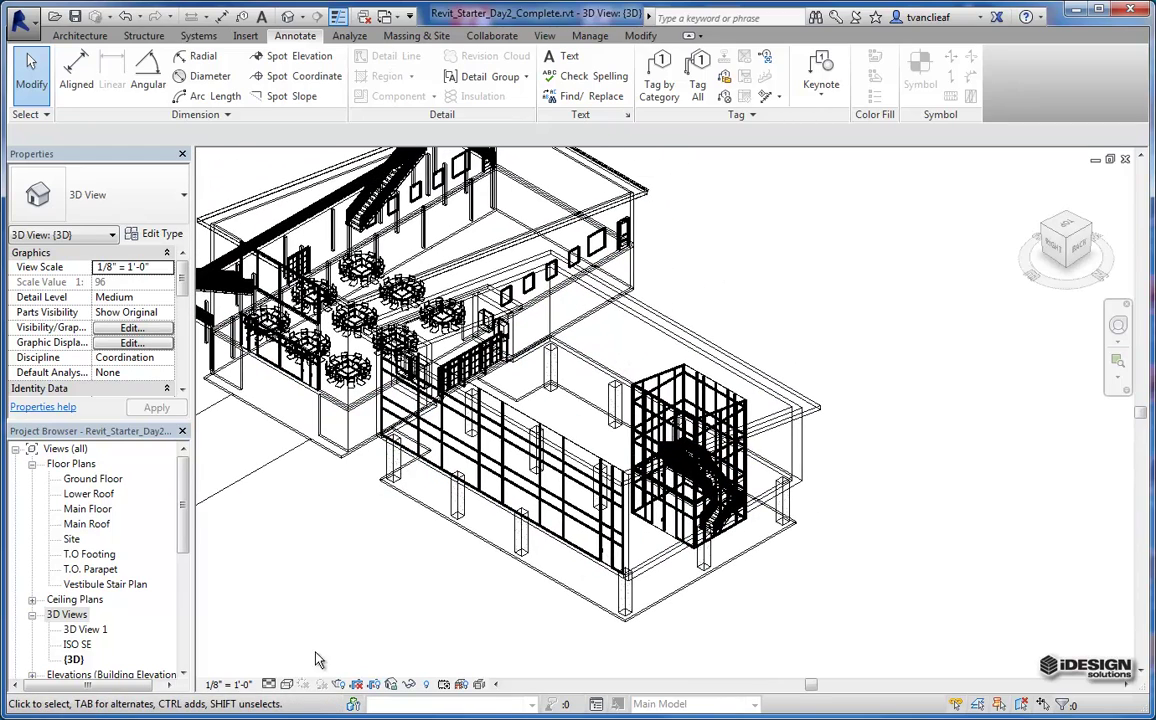
Switch the visual style to Shaded and orbit to a higher angle
{"action": "left_click", "coordinate": [287, 685]}
{"action": "left_click", "coordinate": [335, 618]}
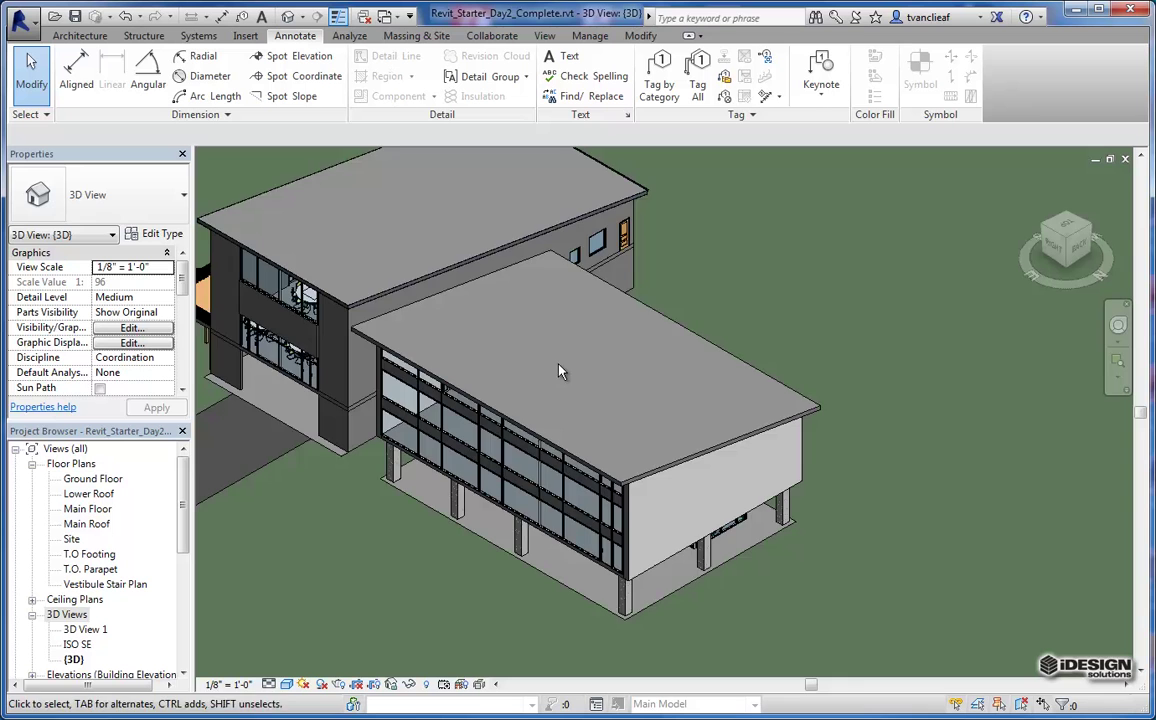
{"action": "middle_click_drag", "start_coordinate": [560, 372], "coordinate": [560, 392], "text": "shift"}
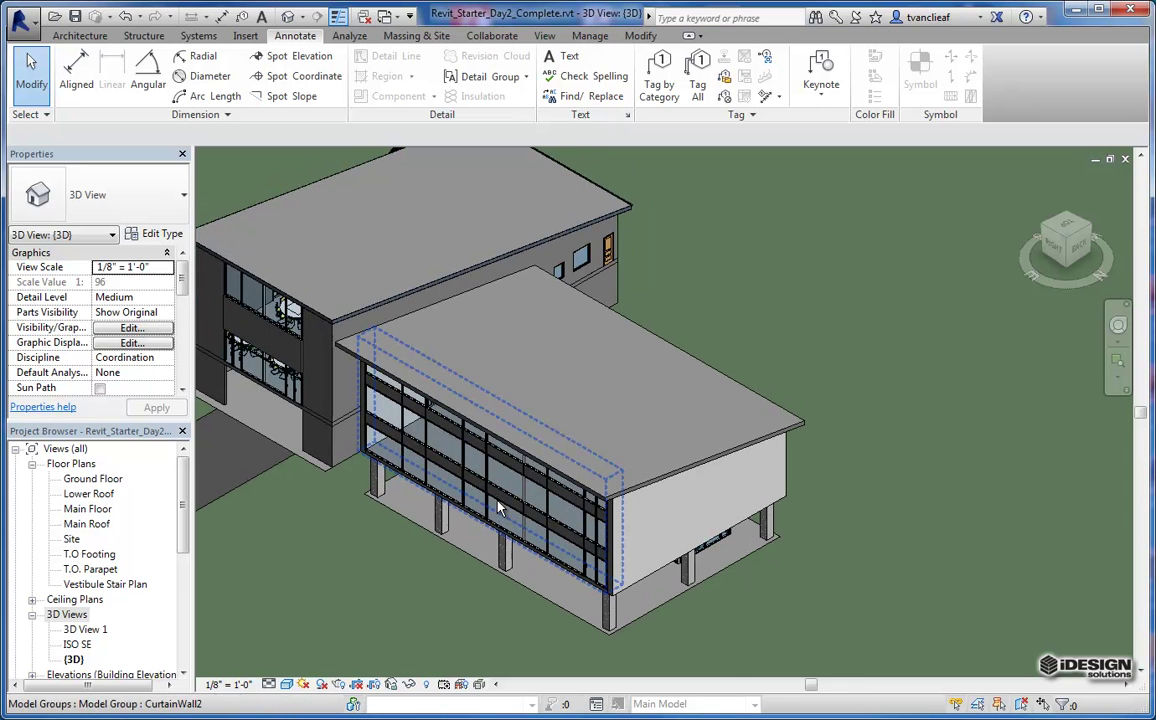
{"action": "middle_click_drag", "start_coordinate": [500, 508], "coordinate": [677, 247], "text": "shift"}
{"action": "middle_click_drag", "start_coordinate": [668, 335], "coordinate": [622, 369]}
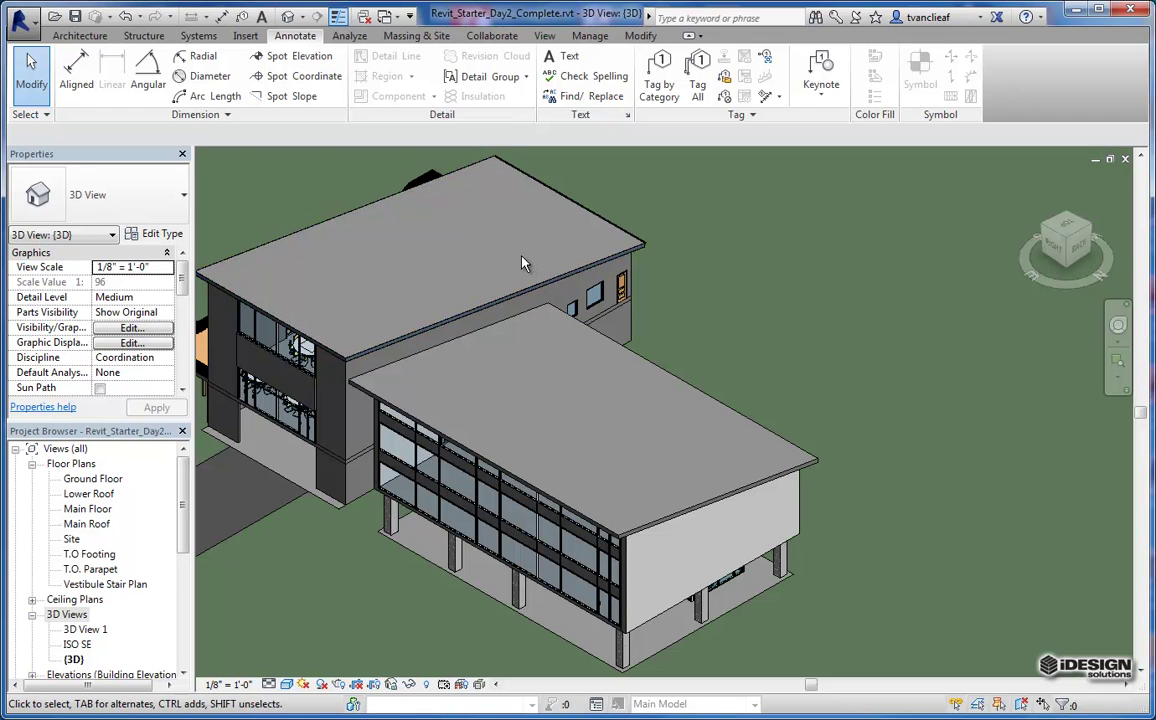
Displace the lower roof about 83' off to the upper right of the building
{"action": "left_click", "coordinate": [596, 228]}
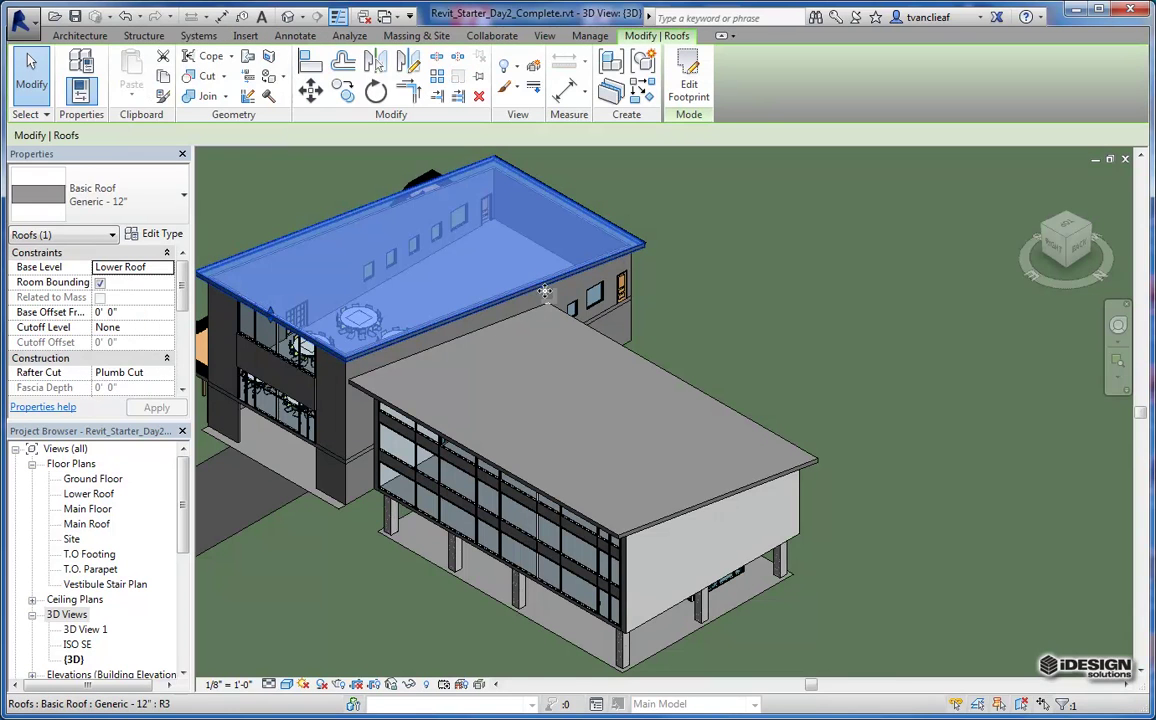
{"action": "left_click", "coordinate": [678, 320]}
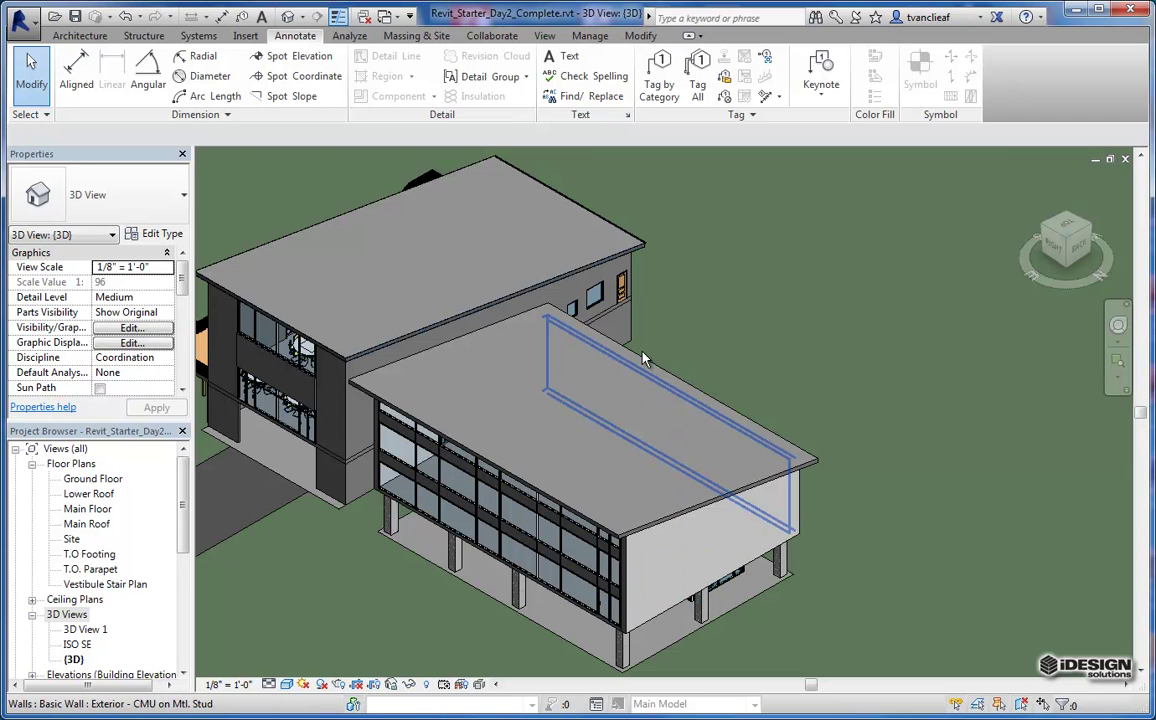
{"action": "left_click", "coordinate": [363, 389]}
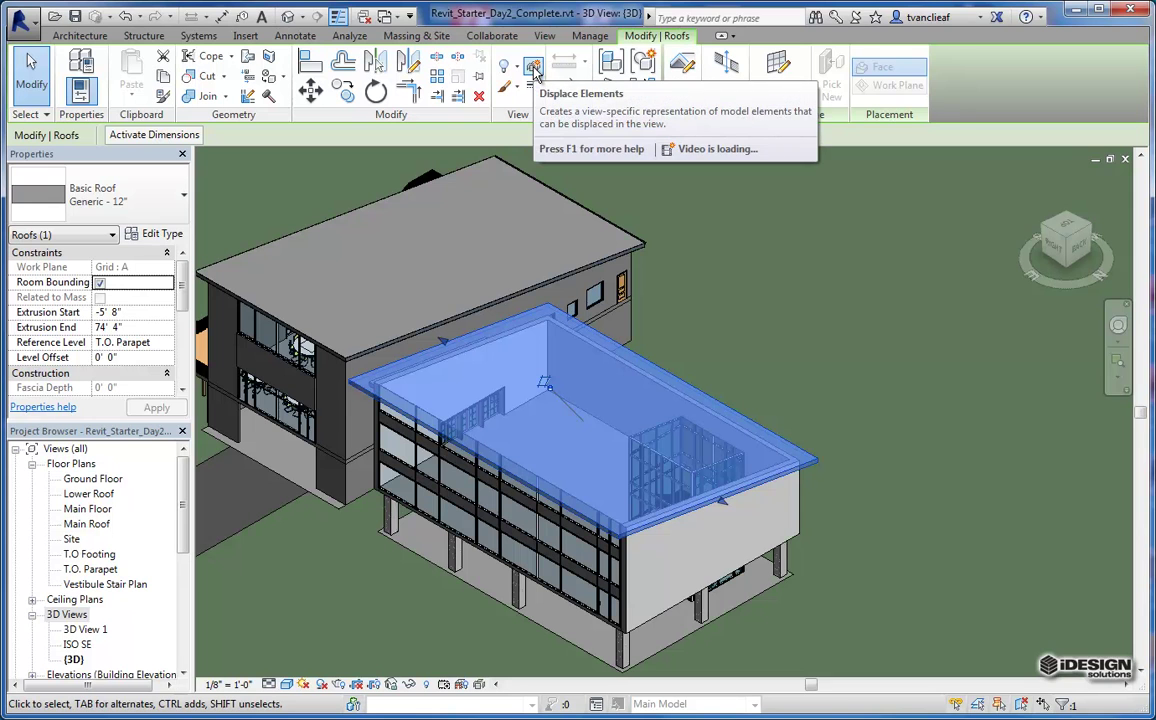
{"action": "left_click", "coordinate": [534, 70]}
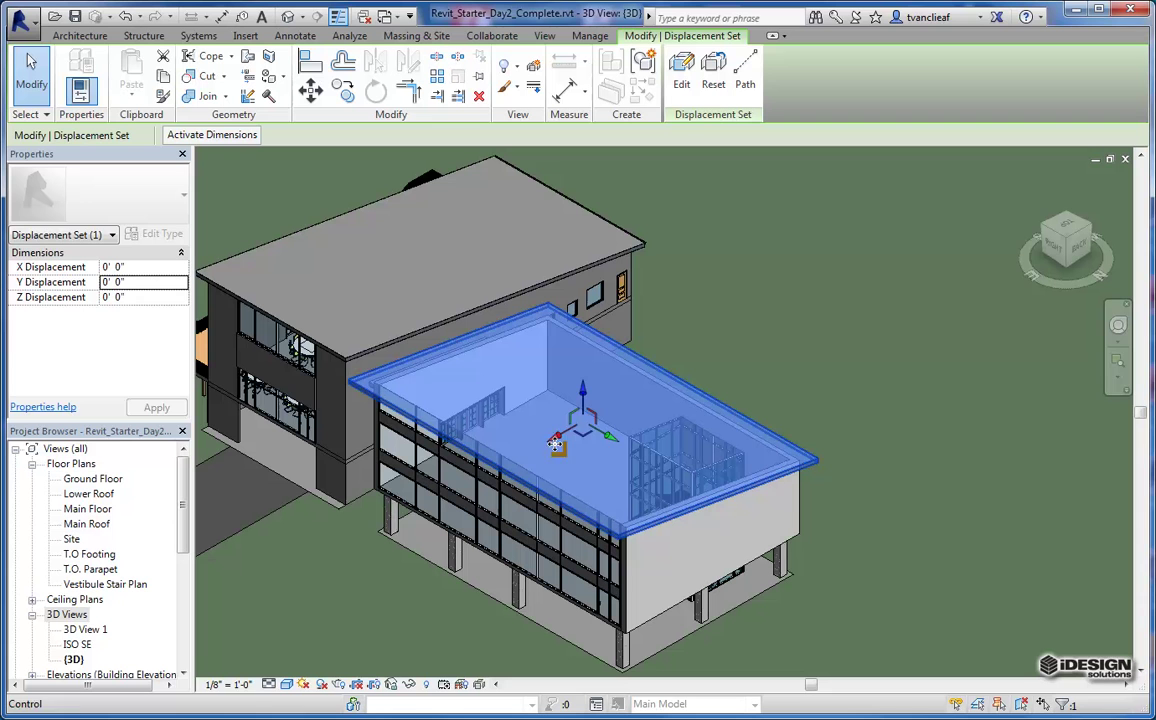
{"action": "left_click_drag", "start_coordinate": [557, 444], "coordinate": [878, 352]}
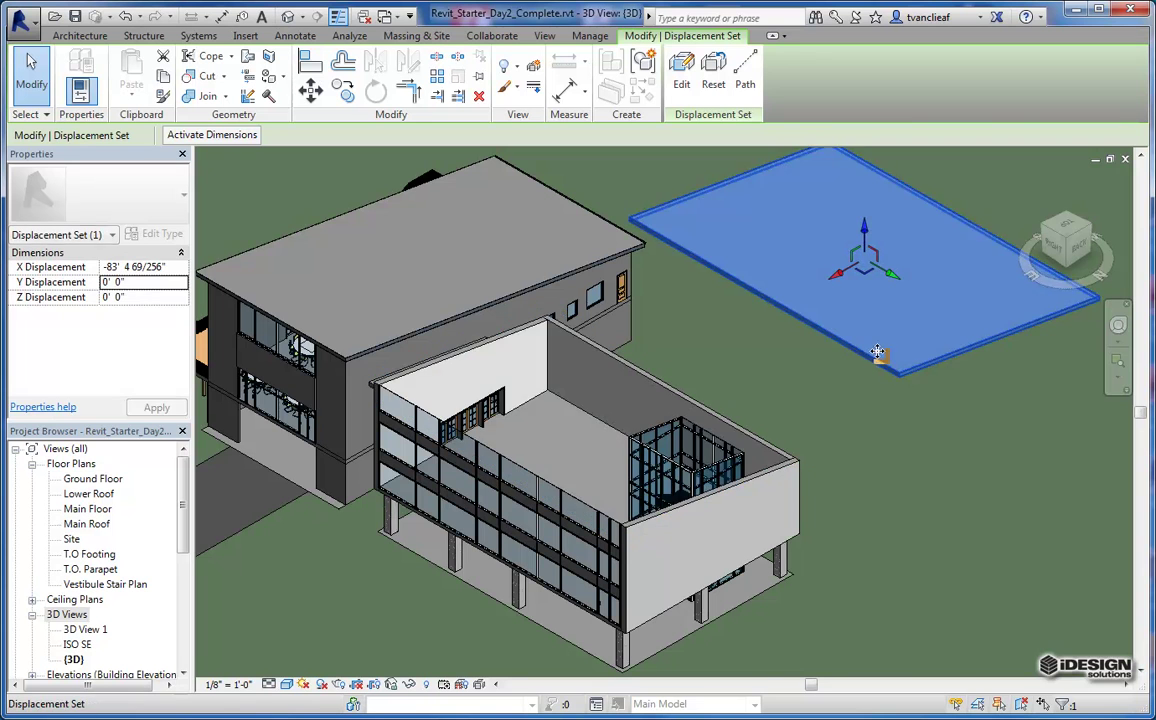
{"action": "middle_click_drag", "start_coordinate": [787, 335], "coordinate": [781, 337]}
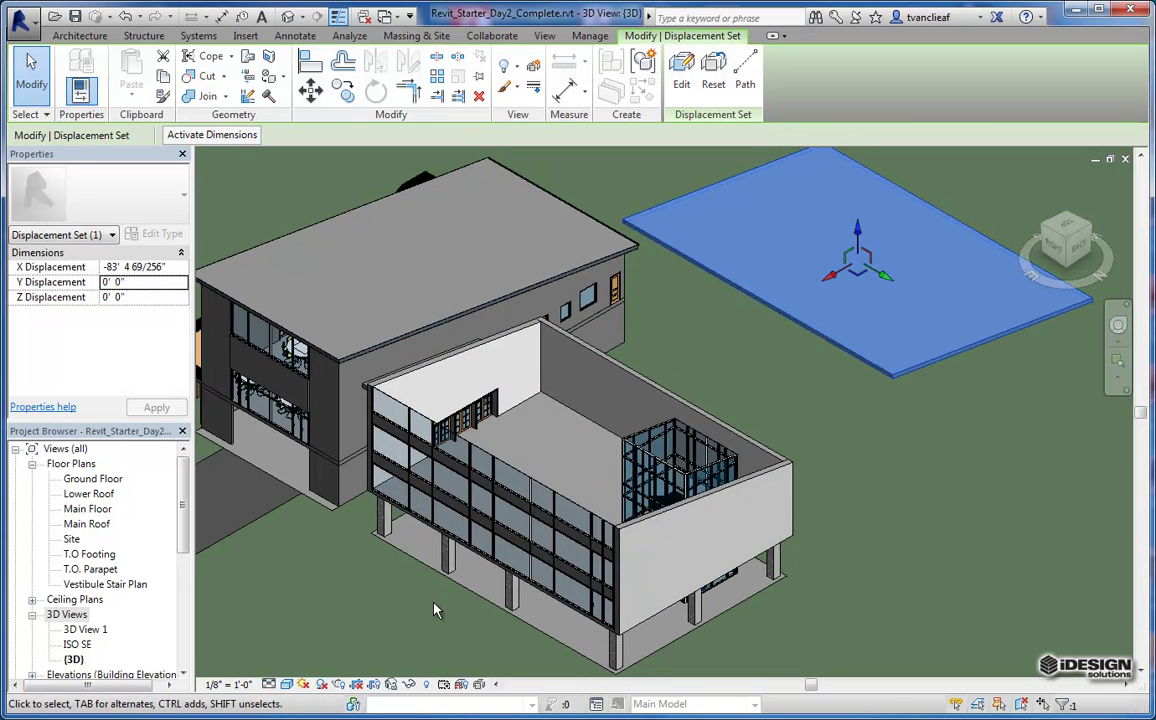
{"action": "middle_click_drag", "start_coordinate": [421, 611], "coordinate": [465, 558]}
Ungroup the front curtain wall and displace it outward to the lower left
{"action": "left_click", "coordinate": [549, 456]}
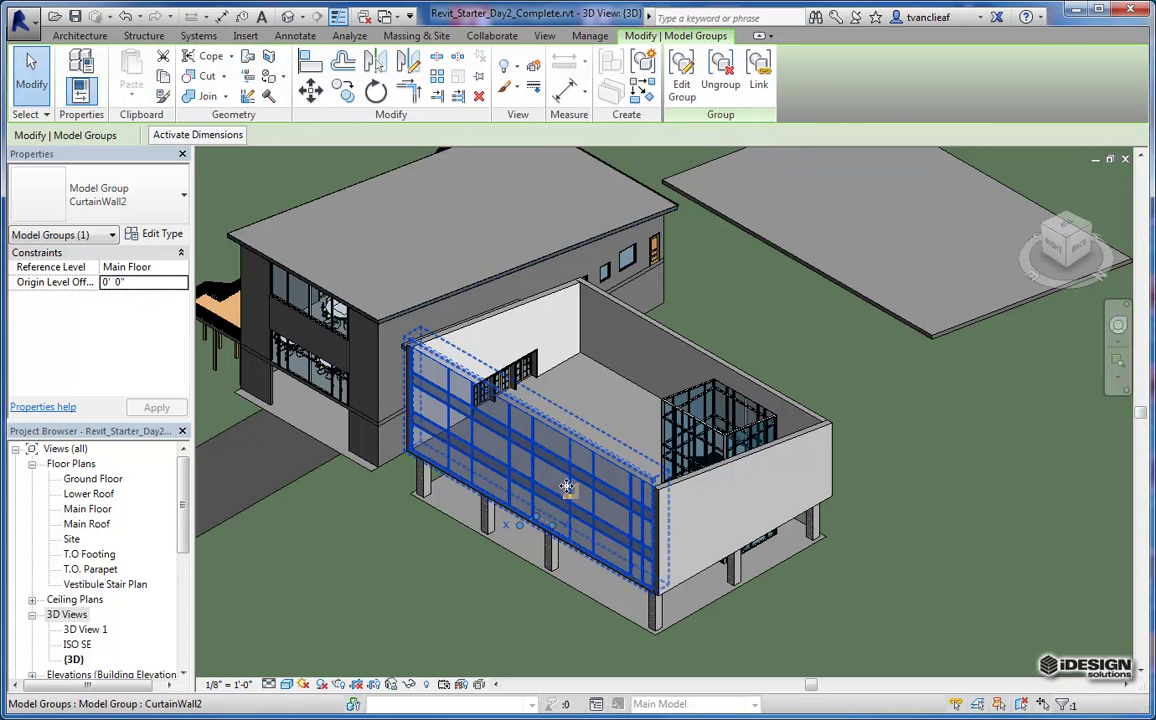
{"action": "left_click", "coordinate": [720, 70]}
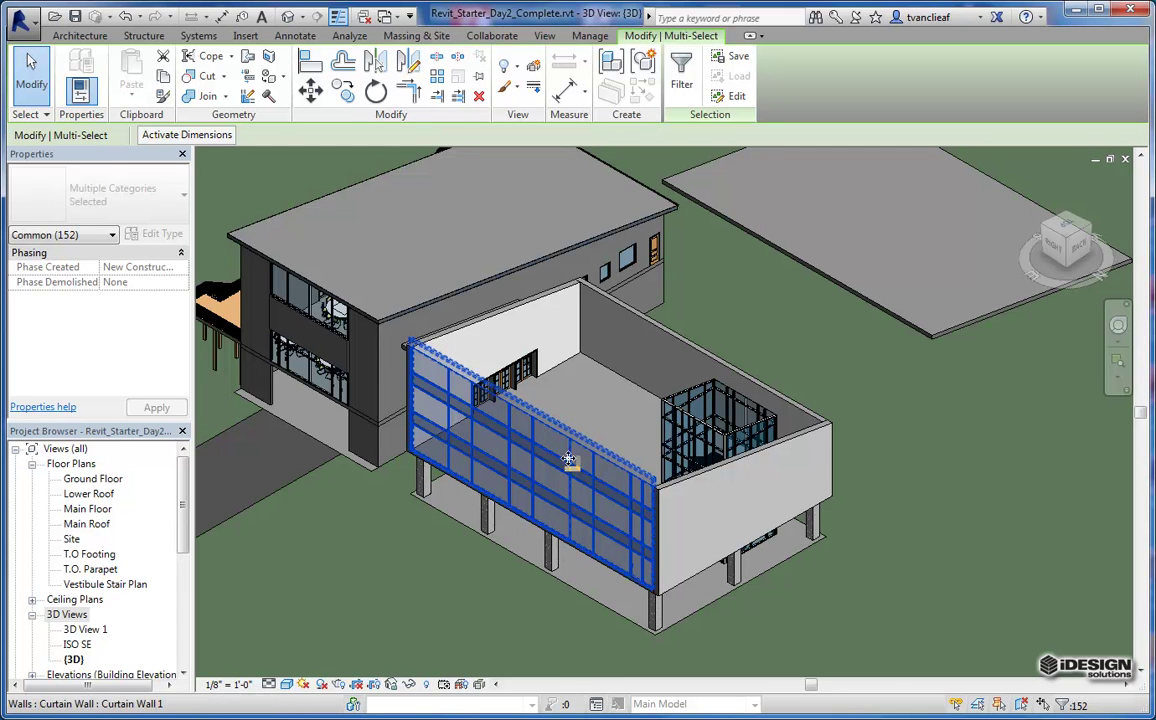
{"action": "left_click", "coordinate": [533, 64]}
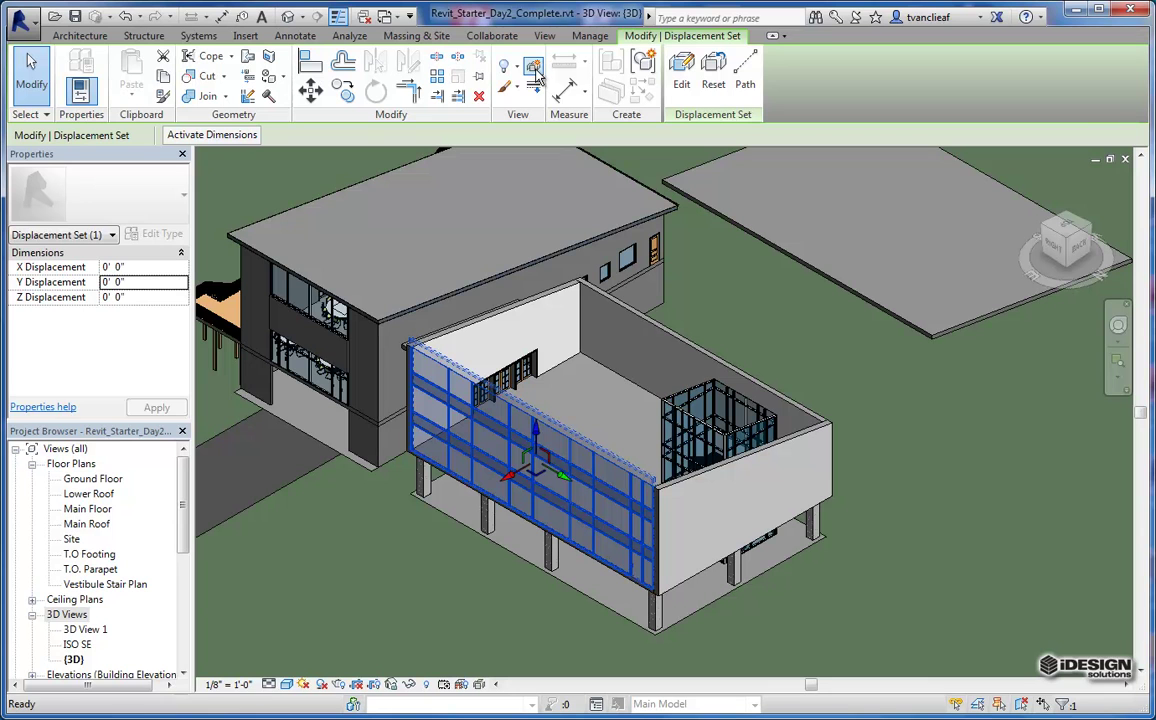
{"action": "left_click_drag", "start_coordinate": [507, 489], "coordinate": [408, 557]}
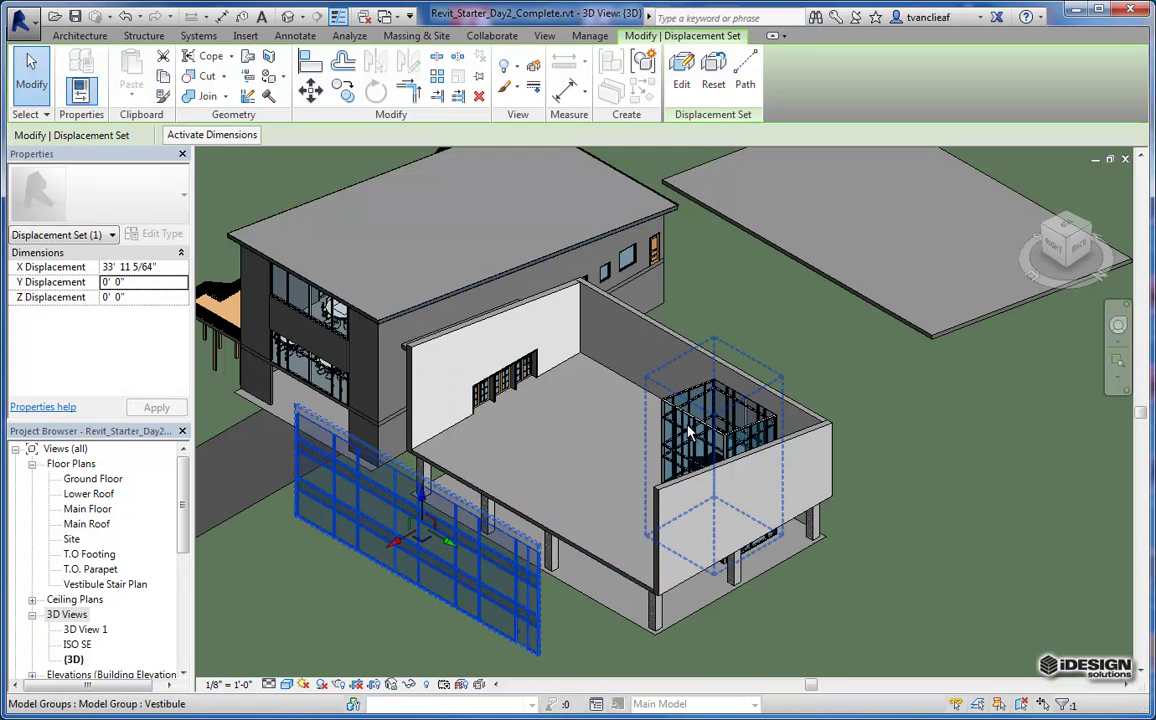
Ungroup the Vestibule and displace it about 57' 10" above the building
{"action": "left_click", "coordinate": [735, 468]}
{"action": "left_click", "coordinate": [735, 468]}
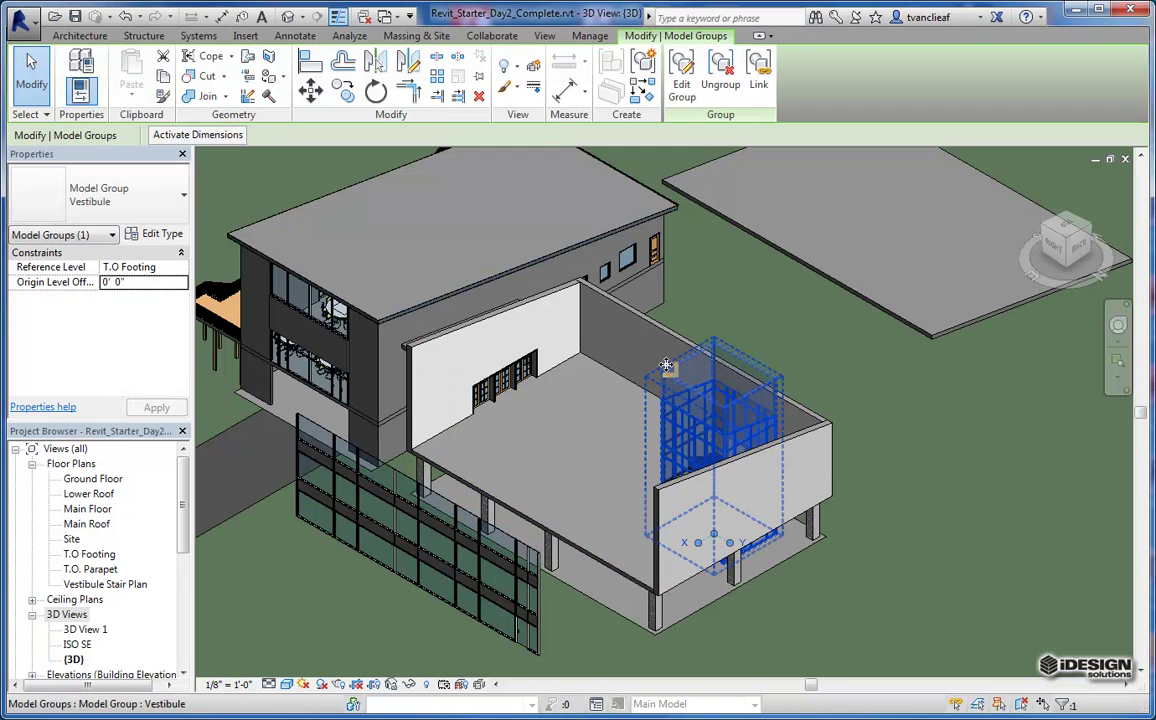
{"action": "left_click", "coordinate": [720, 80]}
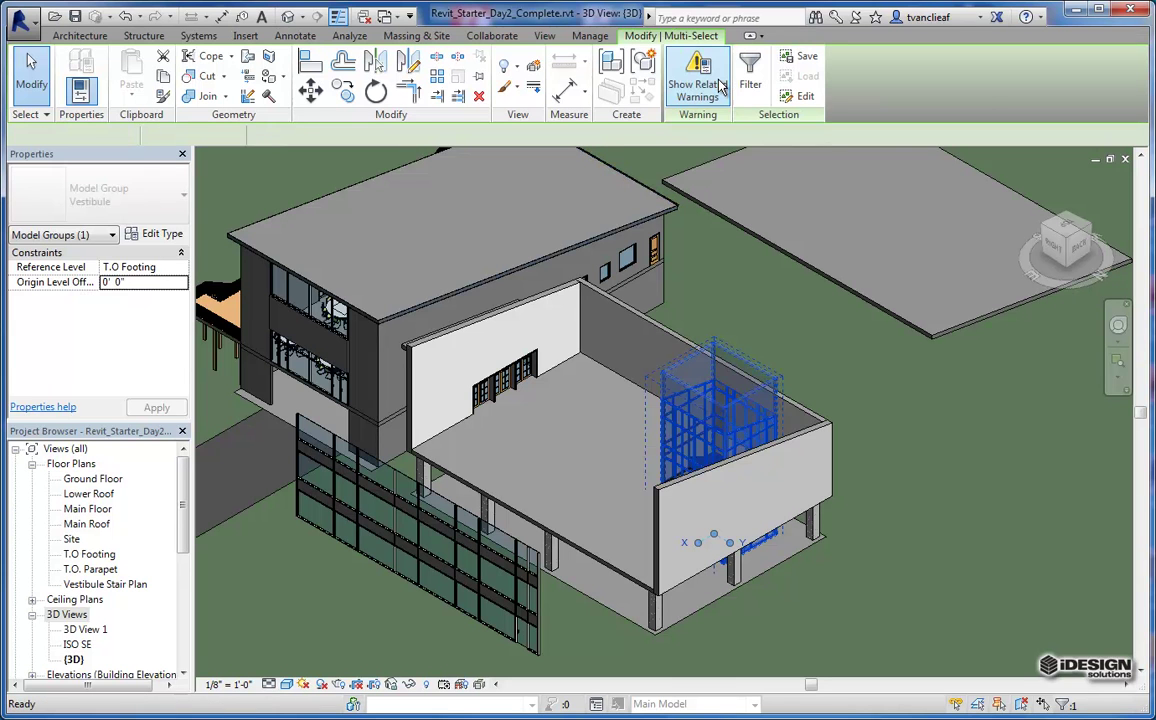
{"action": "left_click", "coordinate": [534, 68]}
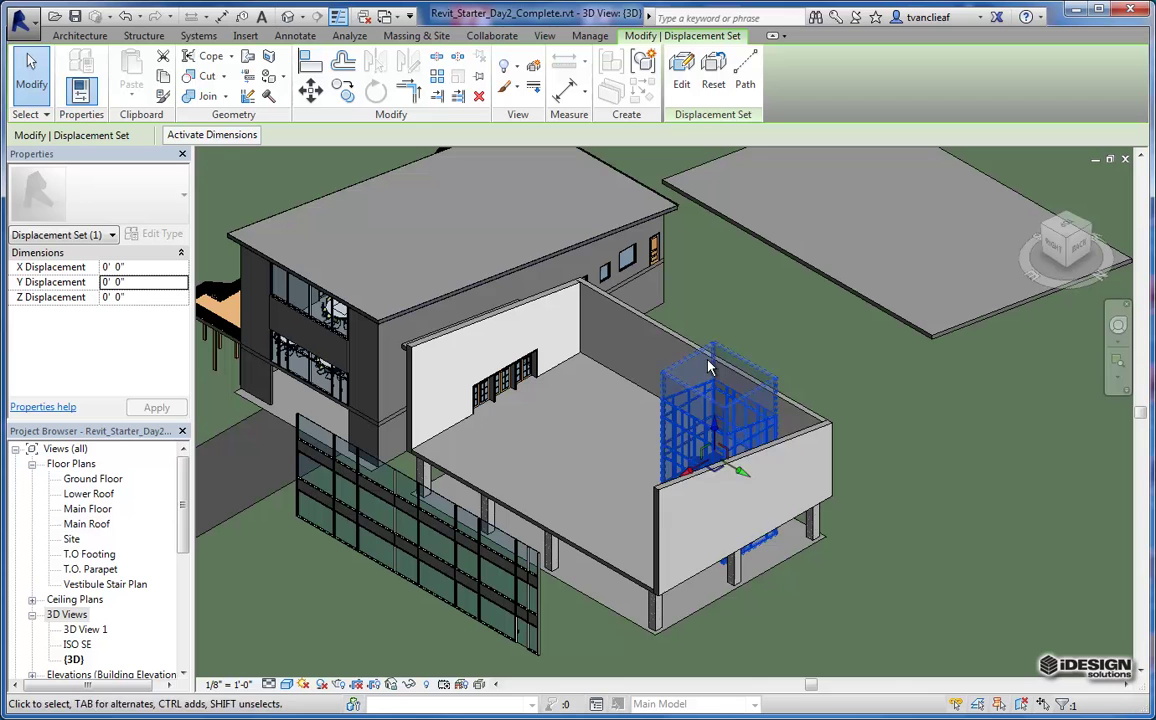
{"action": "left_click_drag", "start_coordinate": [716, 435], "coordinate": [713, 198]}
{"action": "key", "text": "Escape"}
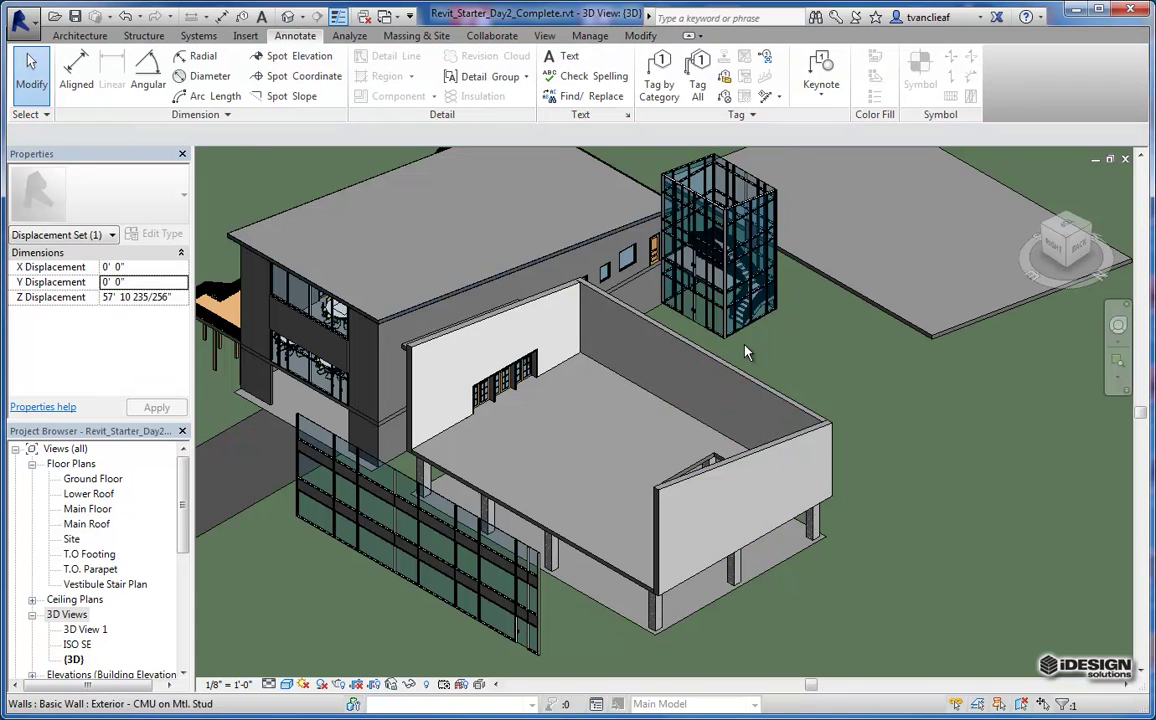
Add a displacement path from the displaced roof's corner back to the building
{"action": "middle_click_drag", "start_coordinate": [797, 350], "coordinate": [775, 363]}
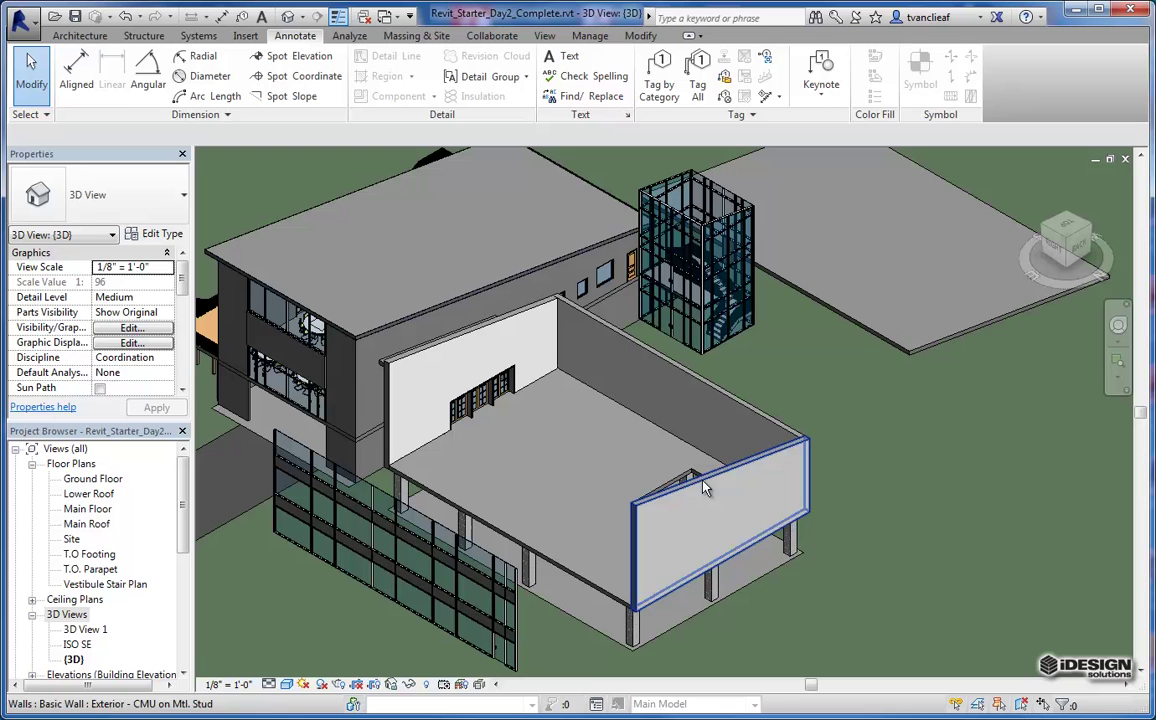
{"action": "left_click", "coordinate": [845, 340]}
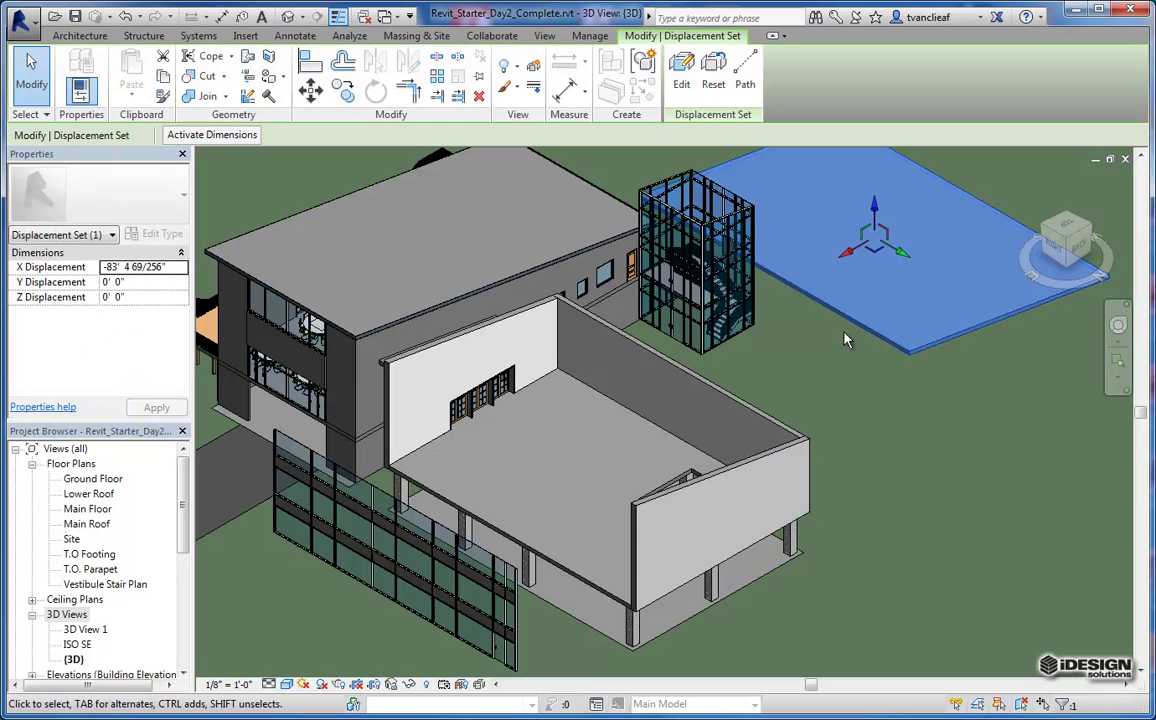
{"action": "left_click", "coordinate": [746, 86]}
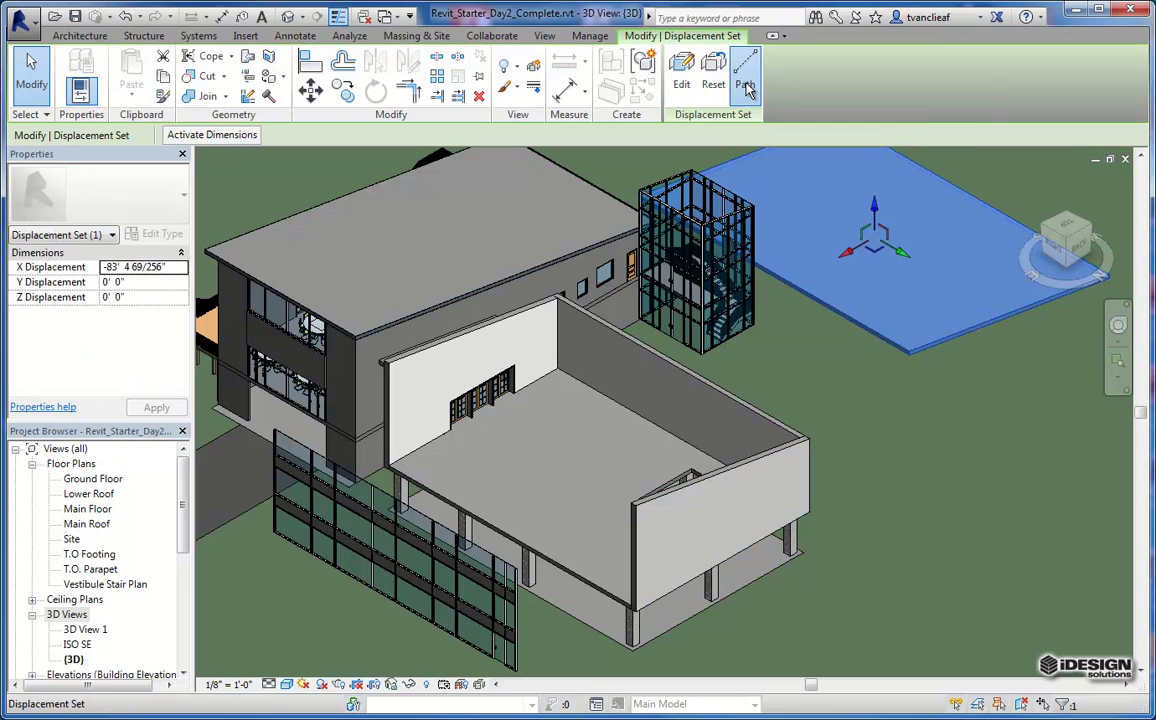
{"action": "left_click", "coordinate": [903, 373]}
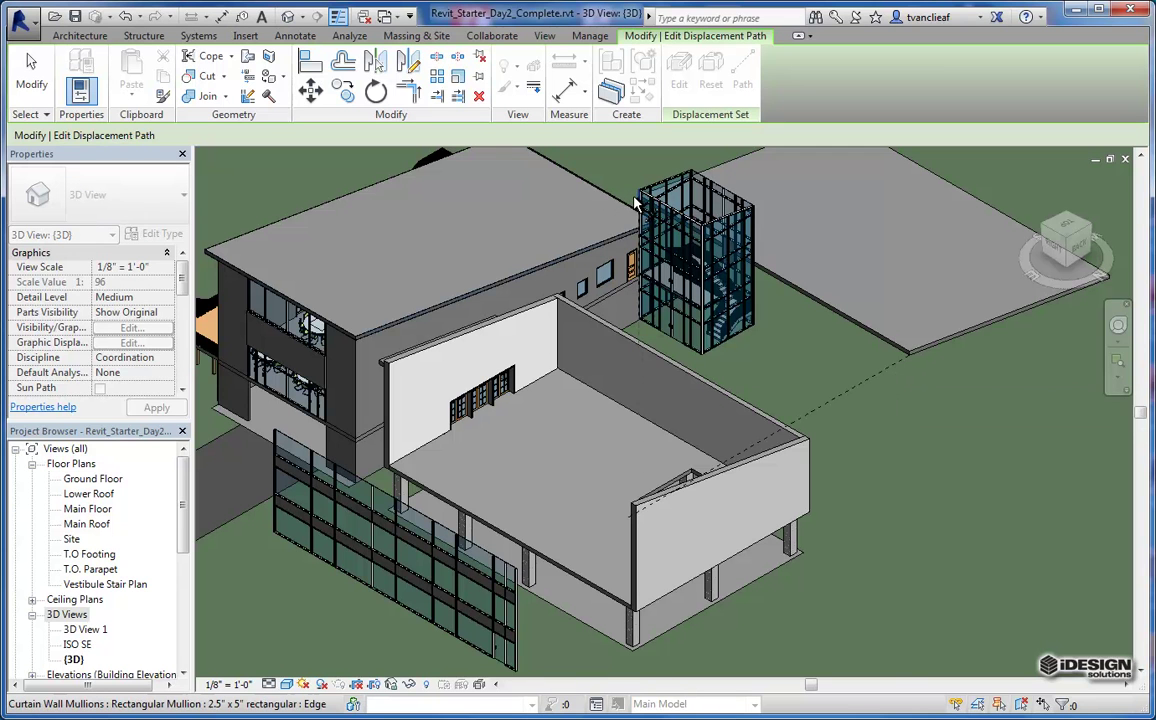
{"action": "scroll", "coordinate": [648, 205], "scroll_direction": "up", "scroll_amount": 5}
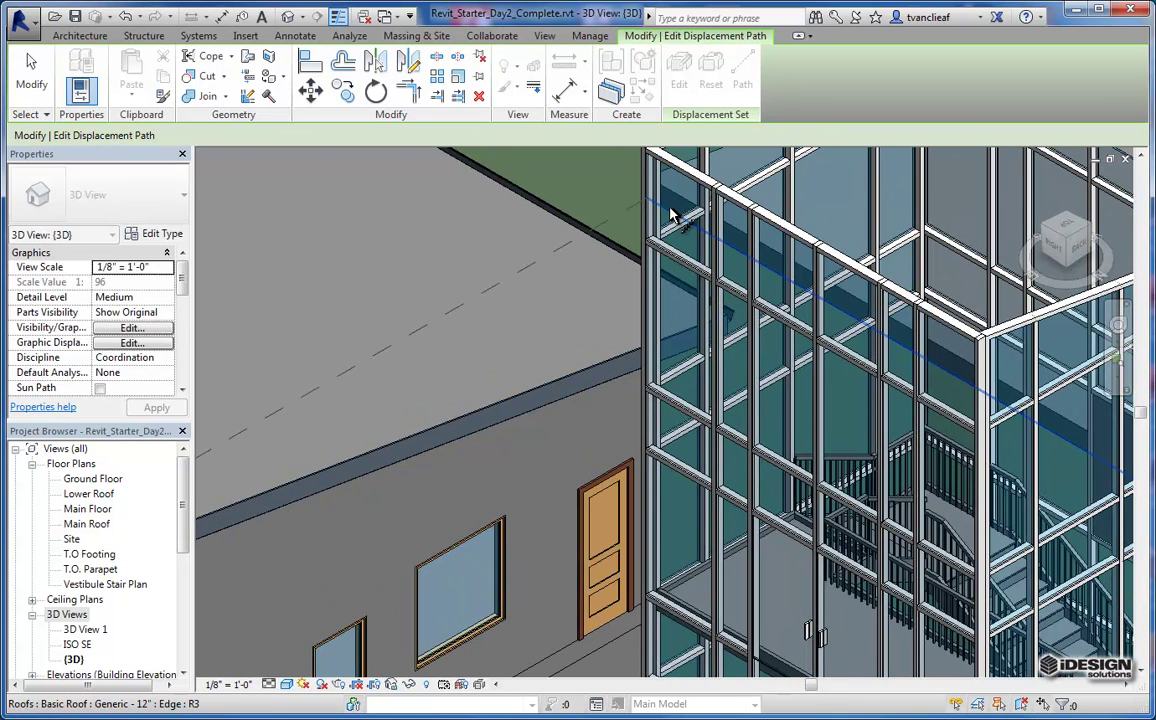
{"action": "scroll", "coordinate": [601, 227], "scroll_direction": "down", "scroll_amount": 6}
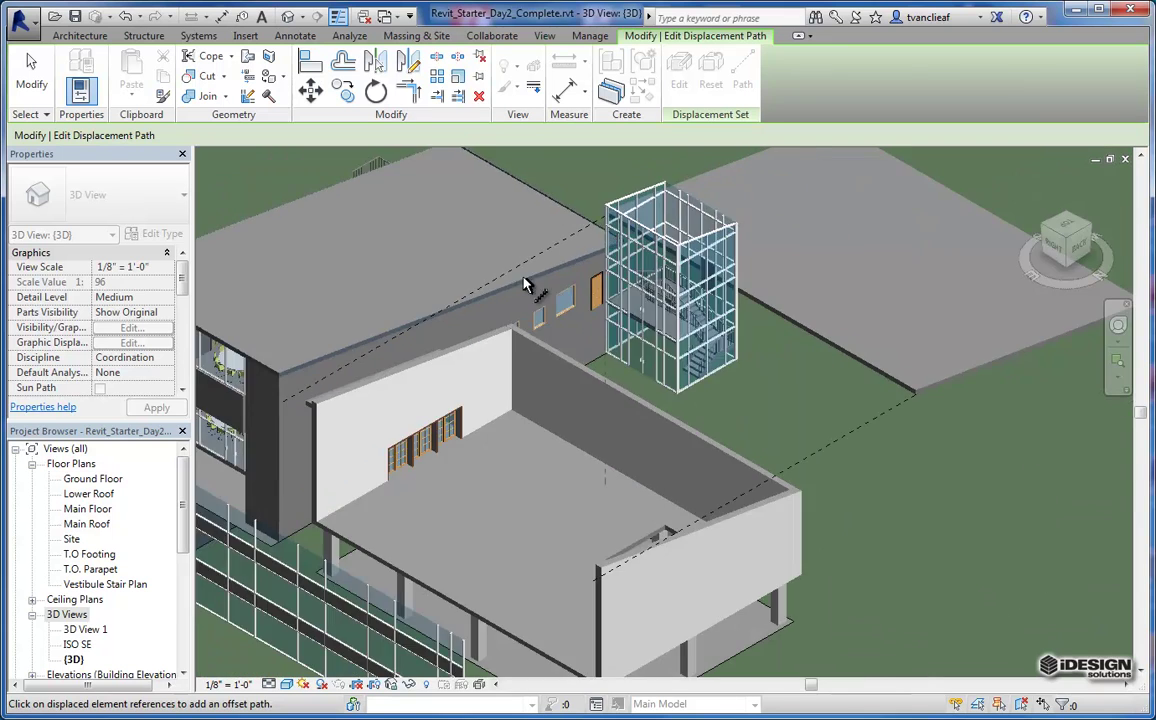
Orbit and zoom to inspect the displaced elements from a new angle
{"action": "middle_click_drag", "start_coordinate": [527, 287], "coordinate": [808, 384], "text": "shift"}
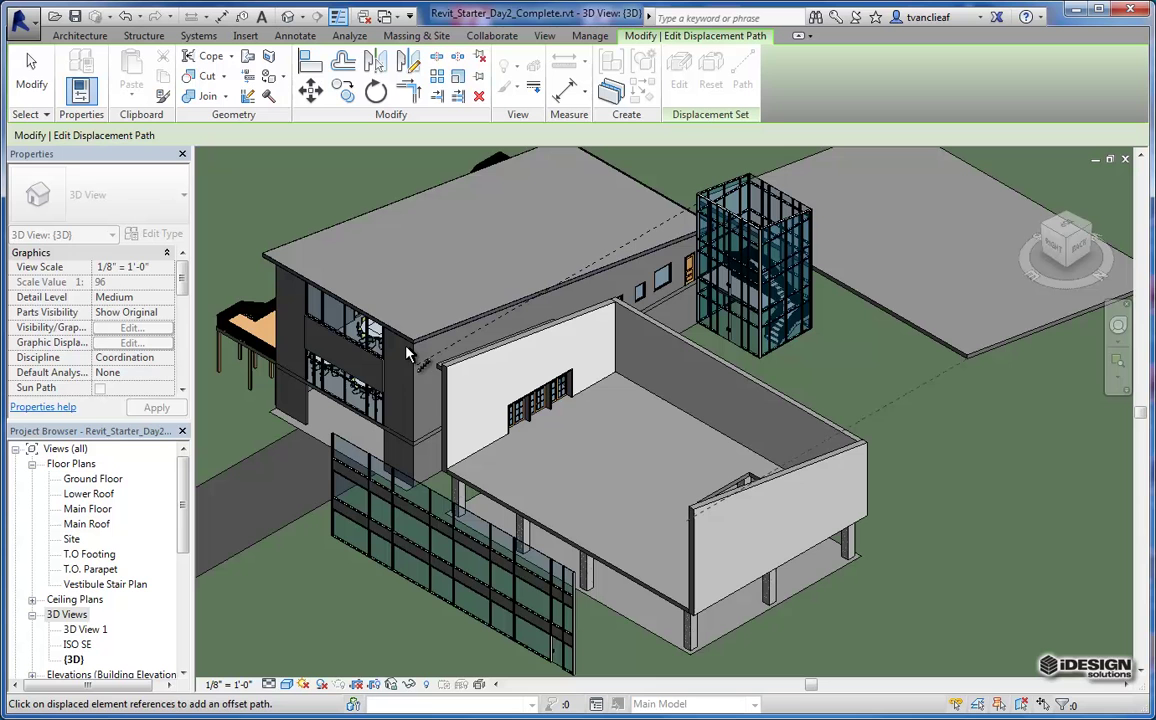
{"action": "middle_click_drag", "start_coordinate": [862, 303], "coordinate": [415, 497], "text": "shift"}
{"action": "scroll", "coordinate": [240, 405], "scroll_direction": "up", "scroll_amount": 5}
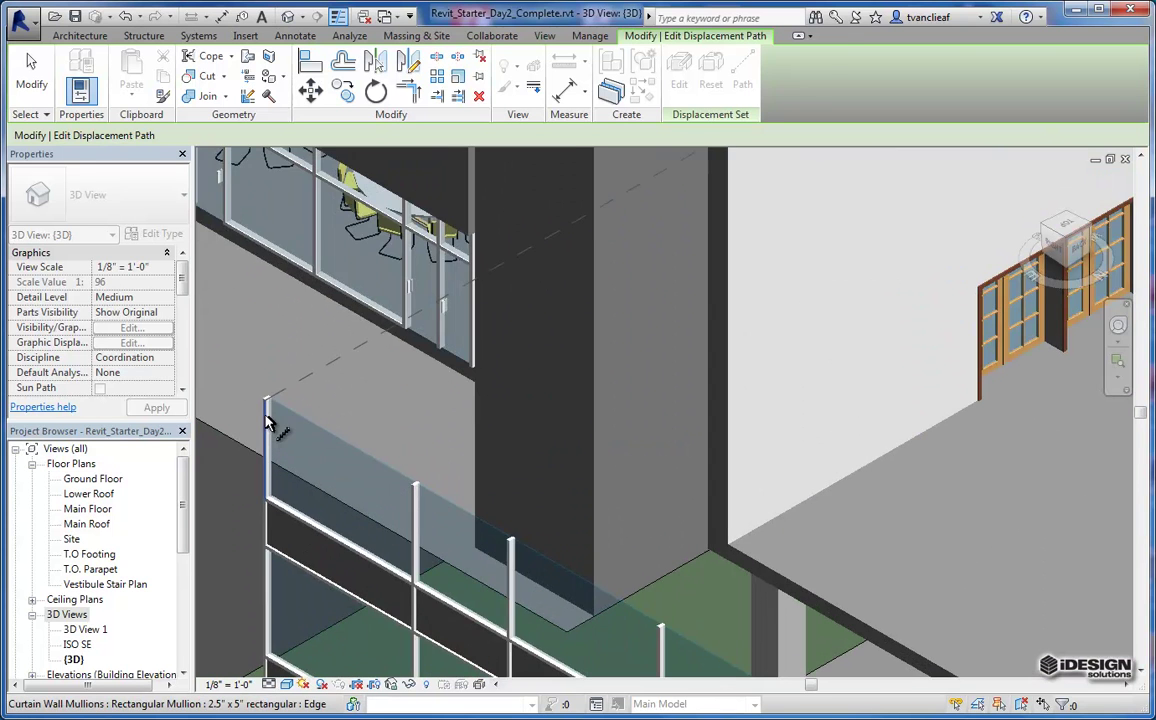
{"action": "scroll", "coordinate": [270, 405], "scroll_direction": "up", "scroll_amount": 3}
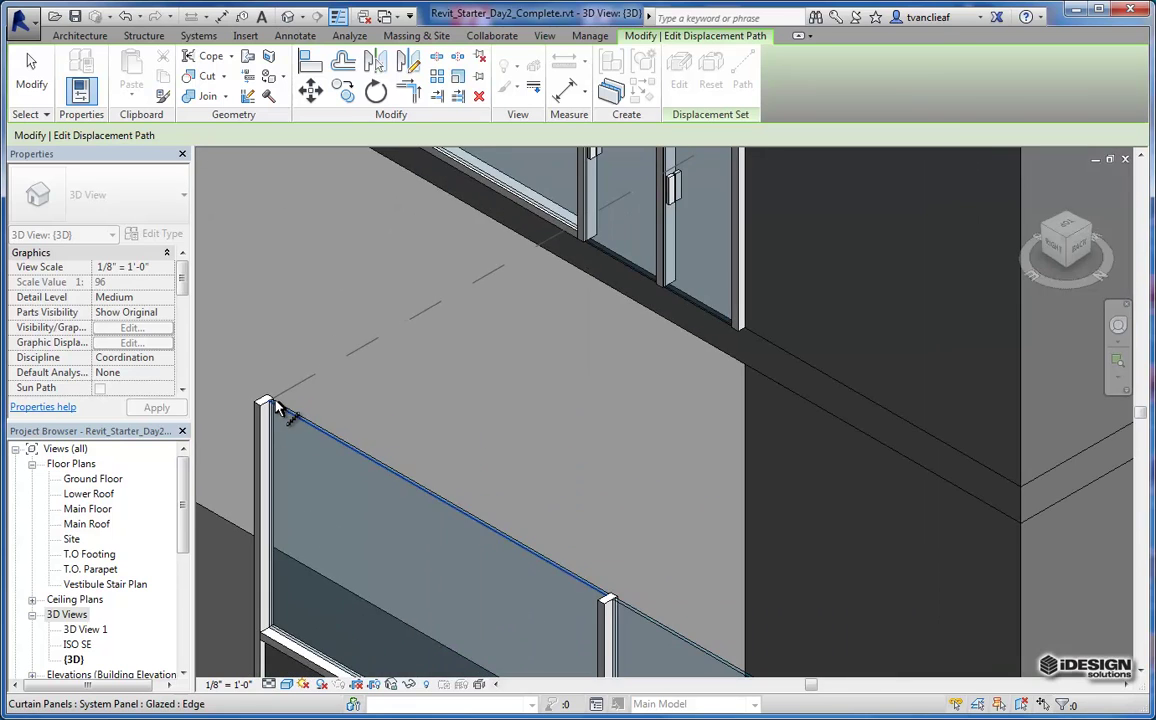
{"action": "scroll", "coordinate": [440, 390], "scroll_direction": "down", "scroll_amount": 8}
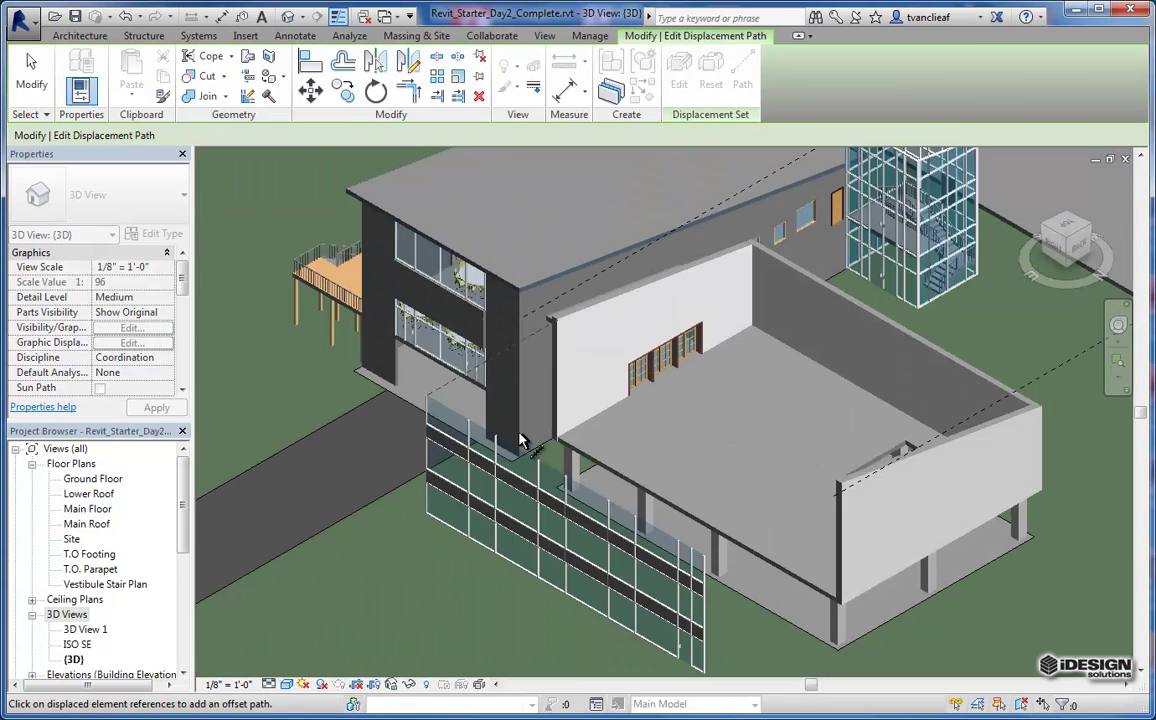
{"action": "scroll", "coordinate": [666, 547], "scroll_direction": "up", "scroll_amount": 4}
{"action": "scroll", "coordinate": [680, 580], "scroll_direction": "down", "scroll_amount": 2}
{"action": "scroll", "coordinate": [680, 580], "scroll_direction": "up", "scroll_amount": 3}
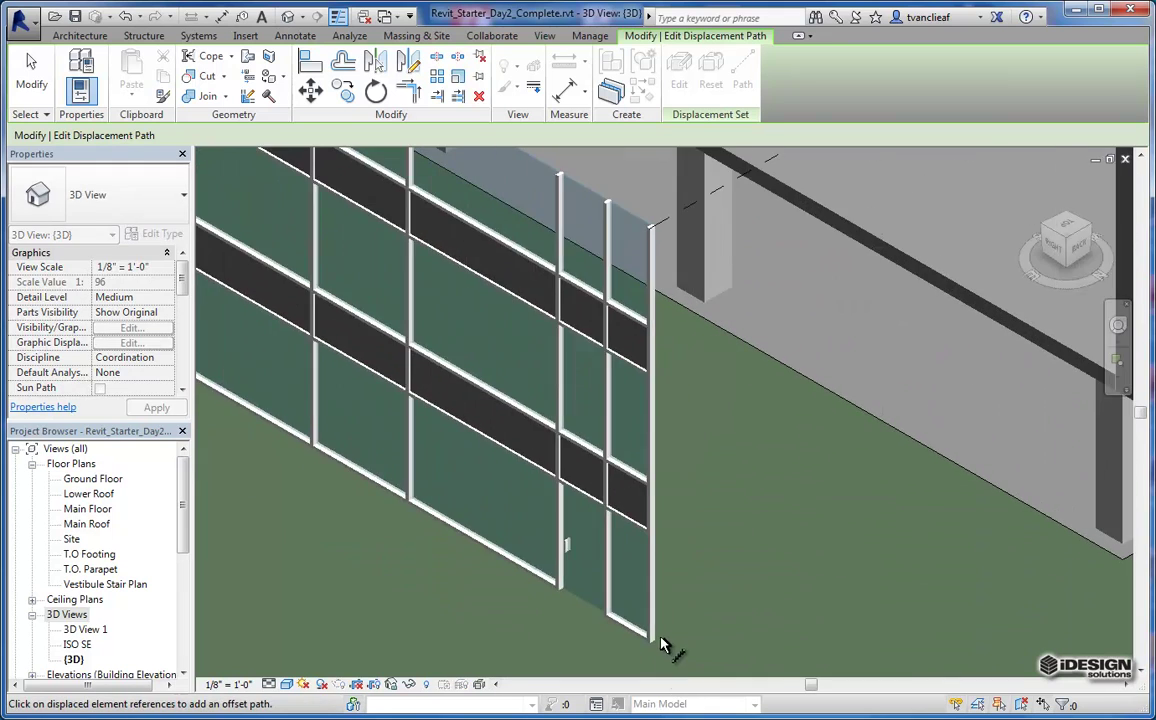
{"action": "scroll", "coordinate": [750, 563], "scroll_direction": "down", "scroll_amount": 3}
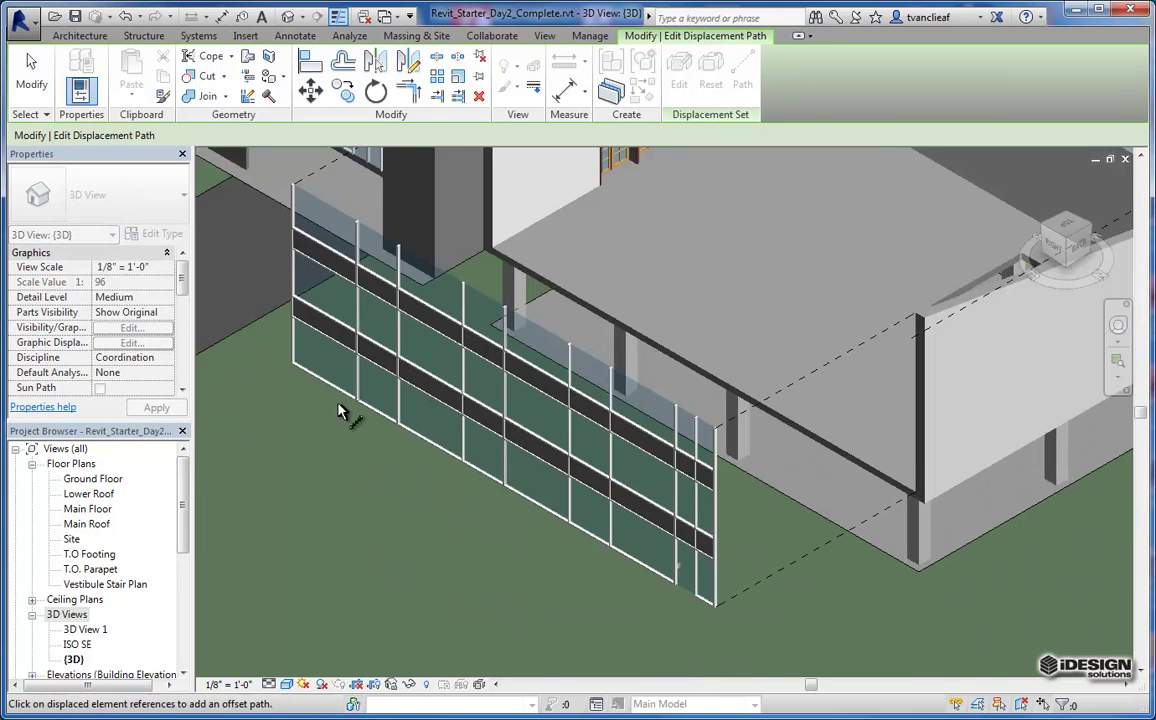
{"action": "scroll", "coordinate": [410, 460], "scroll_direction": "up", "scroll_amount": 5}
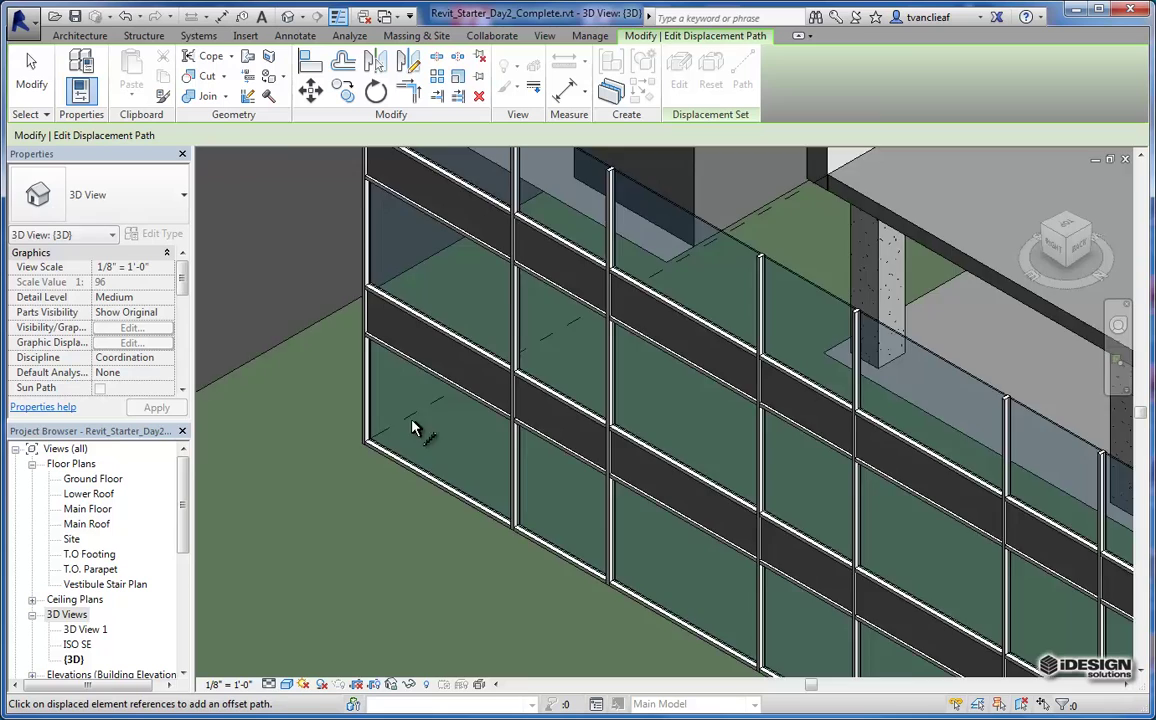
{"action": "scroll", "coordinate": [413, 431], "scroll_direction": "down", "scroll_amount": 6}
Pan to see the wall and ground below the raised stair tower
{"action": "middle_click_drag", "start_coordinate": [588, 398], "coordinate": [520, 437]}
{"action": "middle_click_drag", "start_coordinate": [588, 418], "coordinate": [534, 457]}
{"action": "scroll", "coordinate": [573, 434], "scroll_direction": "down", "scroll_amount": 1}
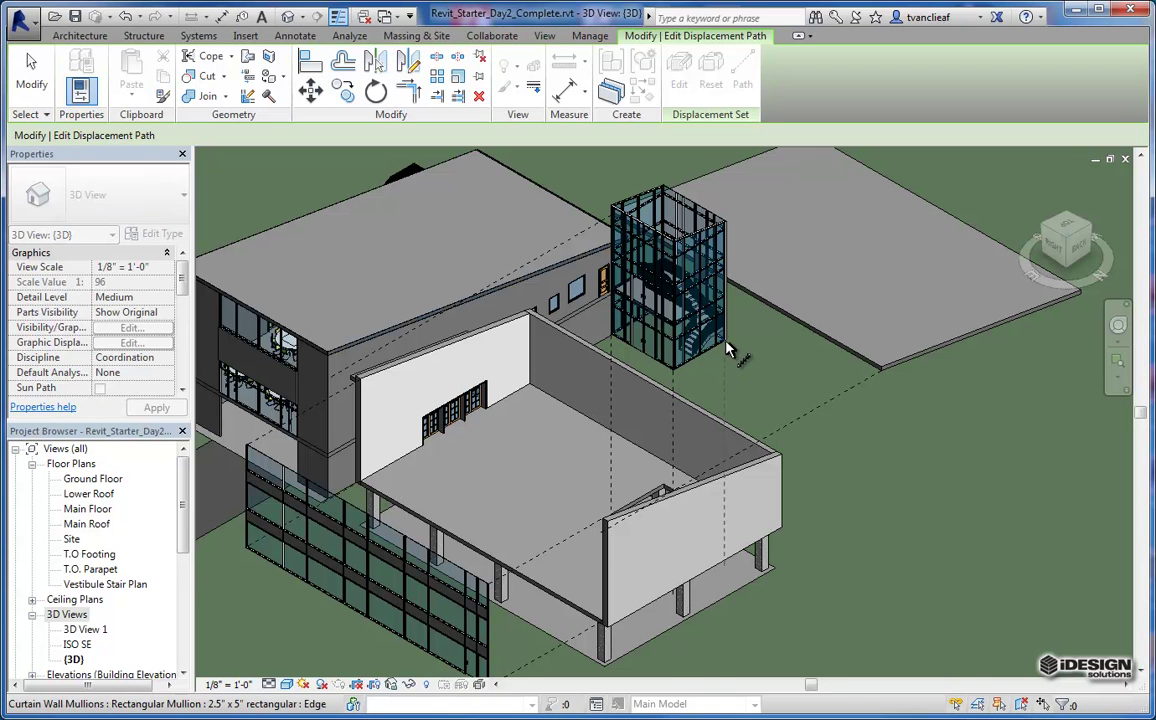
{"action": "scroll", "coordinate": [659, 323], "scroll_direction": "up", "scroll_amount": 2}
{"action": "scroll", "coordinate": [665, 328], "scroll_direction": "up", "scroll_amount": 3}
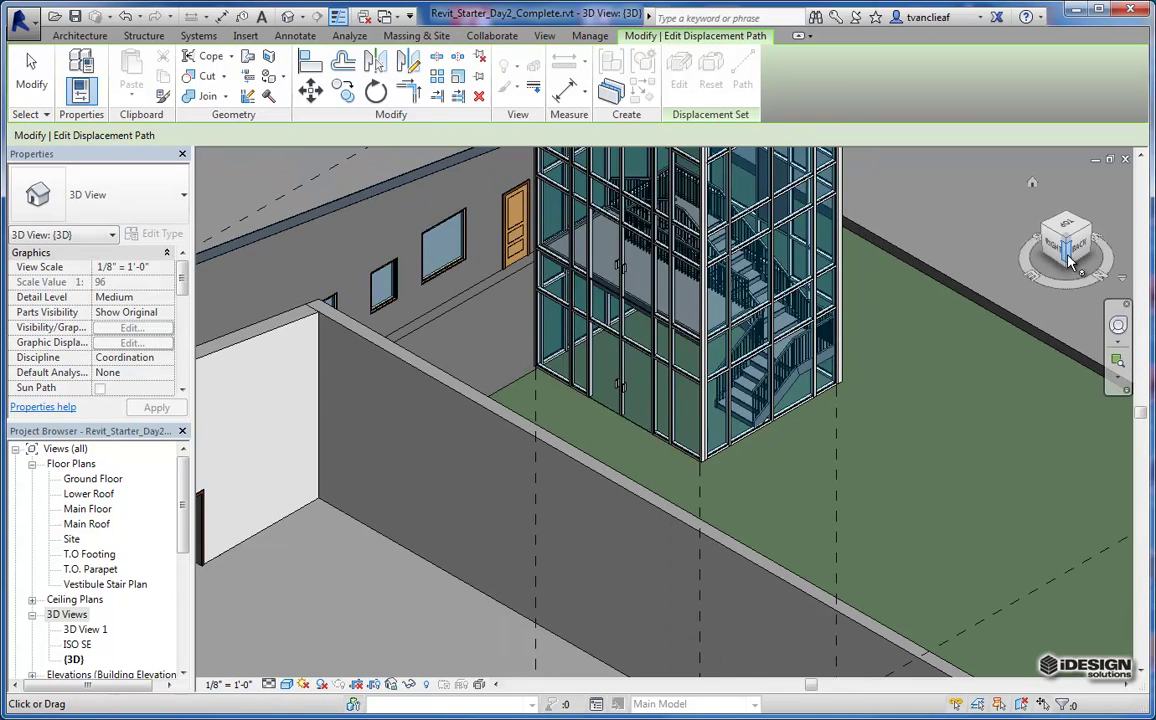
{"action": "middle_click_drag", "start_coordinate": [617, 500], "coordinate": [686, 336]}
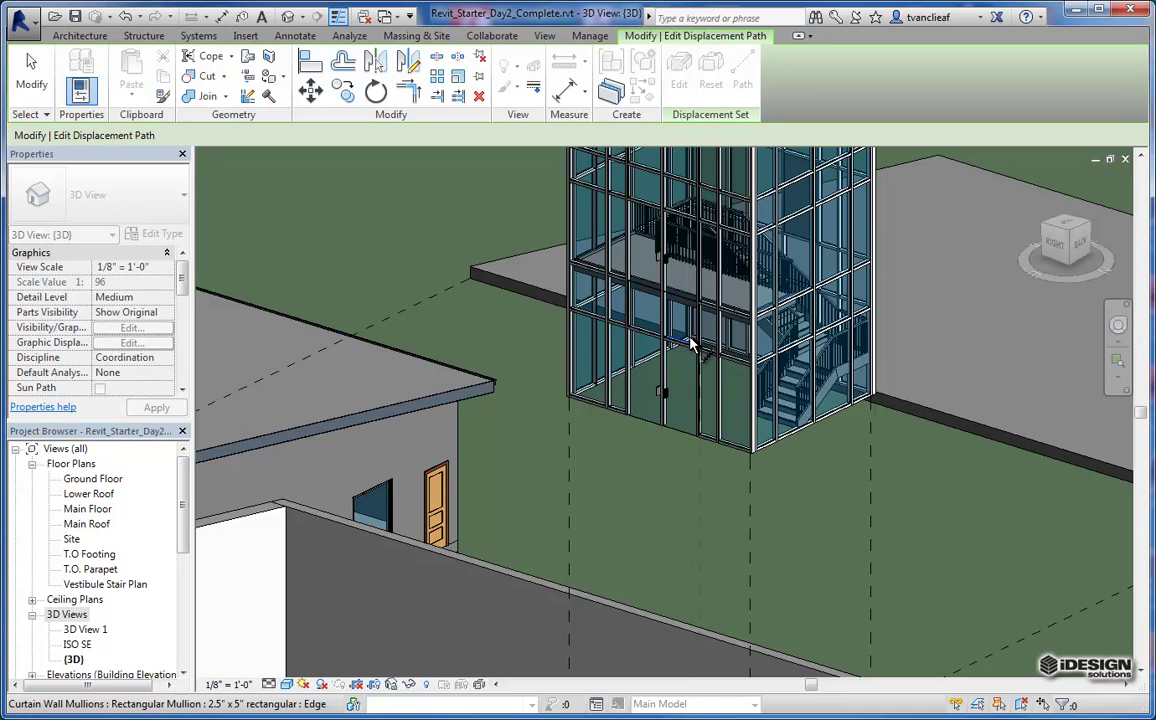
{"action": "scroll", "coordinate": [588, 485], "scroll_direction": "down", "scroll_amount": 2}
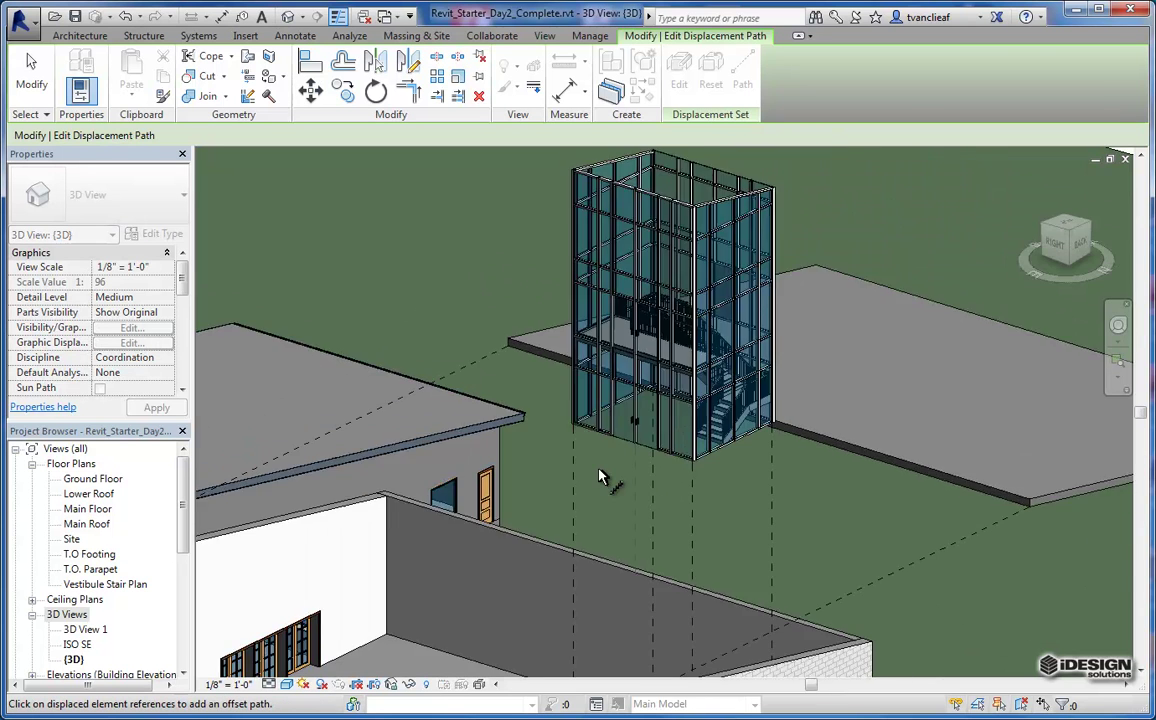
{"action": "scroll", "coordinate": [598, 477], "scroll_direction": "down", "scroll_amount": 3}
{"action": "middle_click_drag", "start_coordinate": [519, 464], "coordinate": [568, 384]}
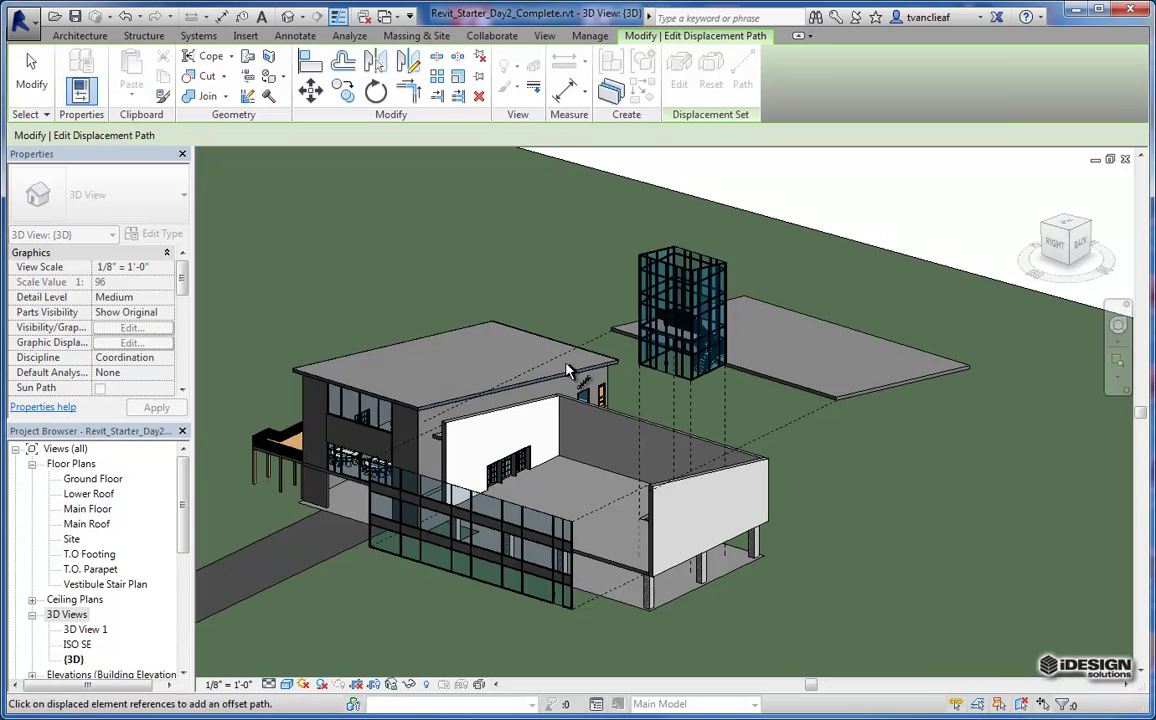
Reset to the whole-site view and centre the building
{"action": "left_click", "coordinate": [1070, 240]}
{"action": "scroll", "coordinate": [705, 455], "scroll_direction": "up", "scroll_amount": 5}
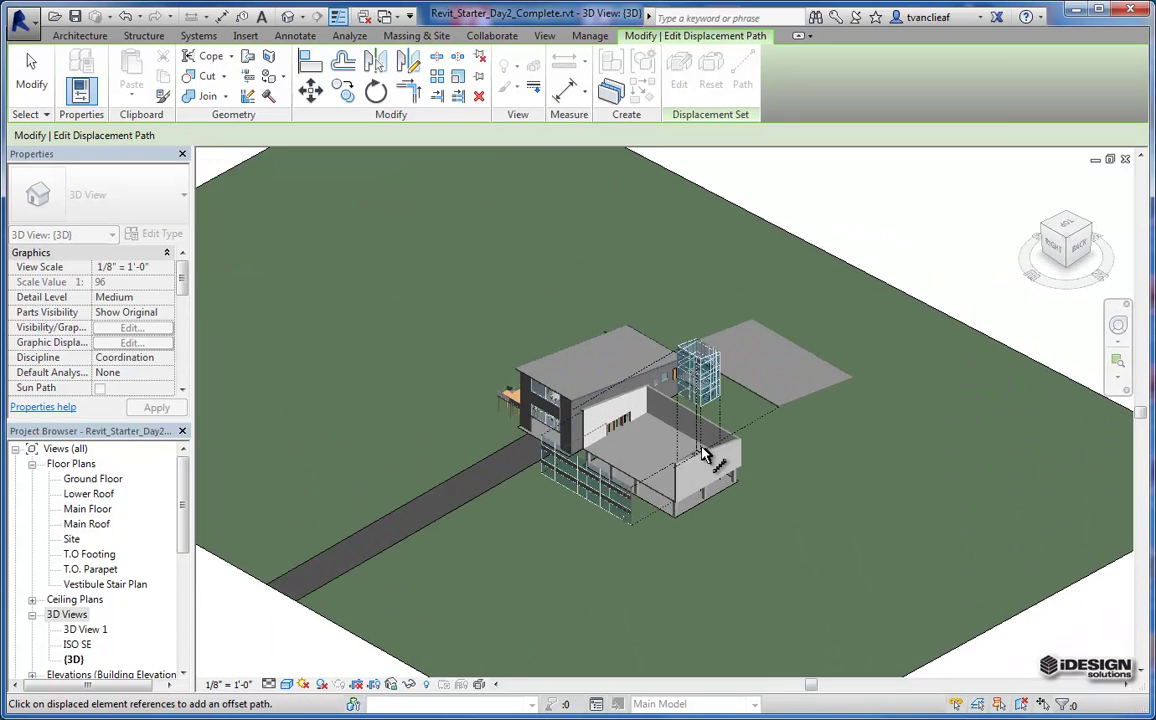
{"action": "scroll", "coordinate": [705, 455], "scroll_direction": "up", "scroll_amount": 6}
{"action": "middle_click_drag", "start_coordinate": [690, 468], "coordinate": [652, 470]}
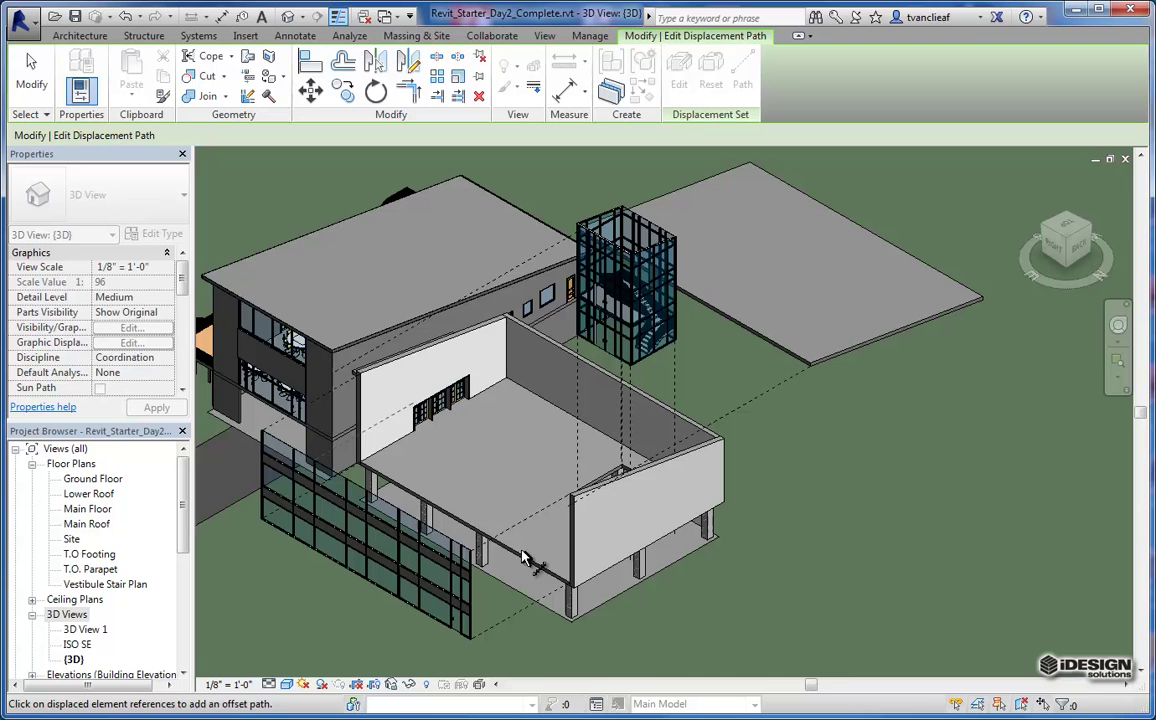
Zoom and orbit to a close-up of the building's raised glass stair tower and displacement paths
{"action": "key", "text": "Escape"}
{"action": "key", "text": "z"}
{"action": "key", "text": "f"}
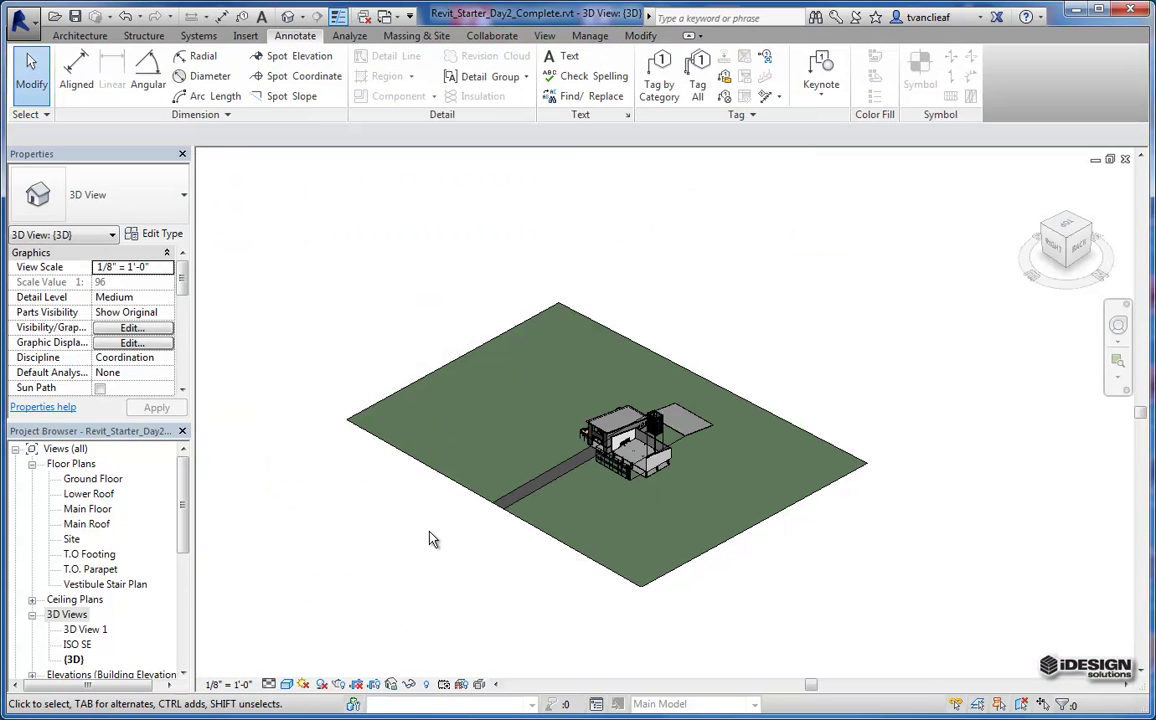
{"action": "scroll", "coordinate": [700, 465], "scroll_direction": "up", "scroll_amount": 10}
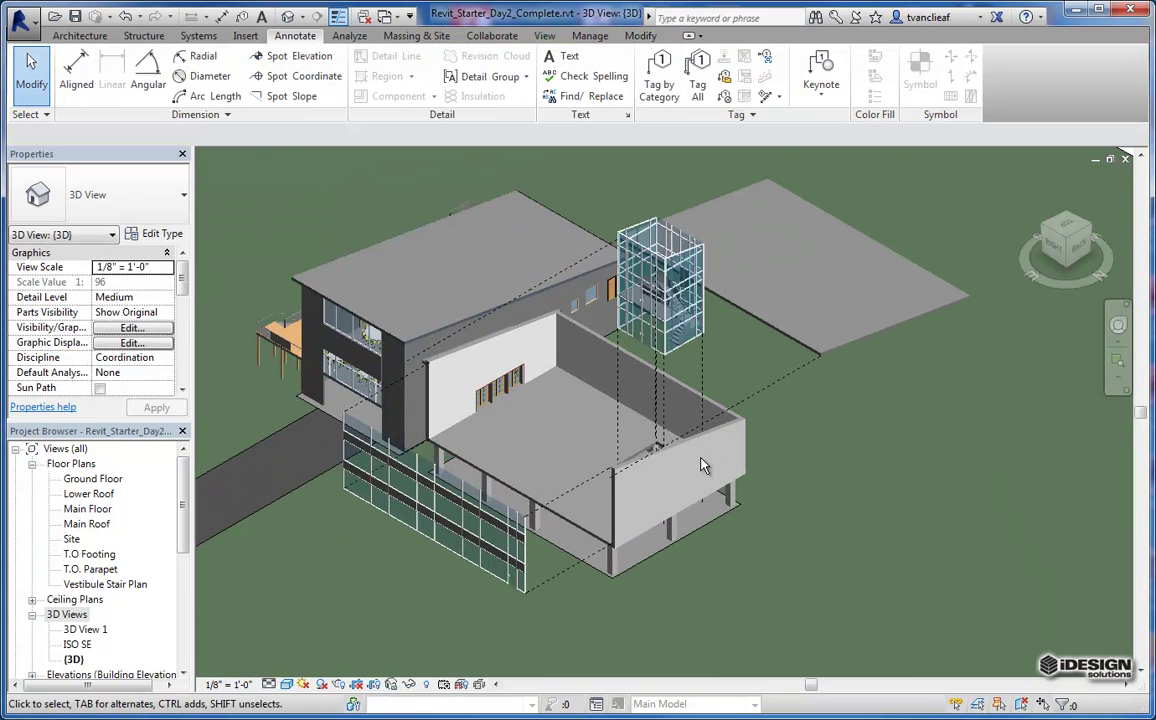
{"action": "middle_click_drag", "start_coordinate": [710, 463], "coordinate": [671, 499], "text": "shift"}
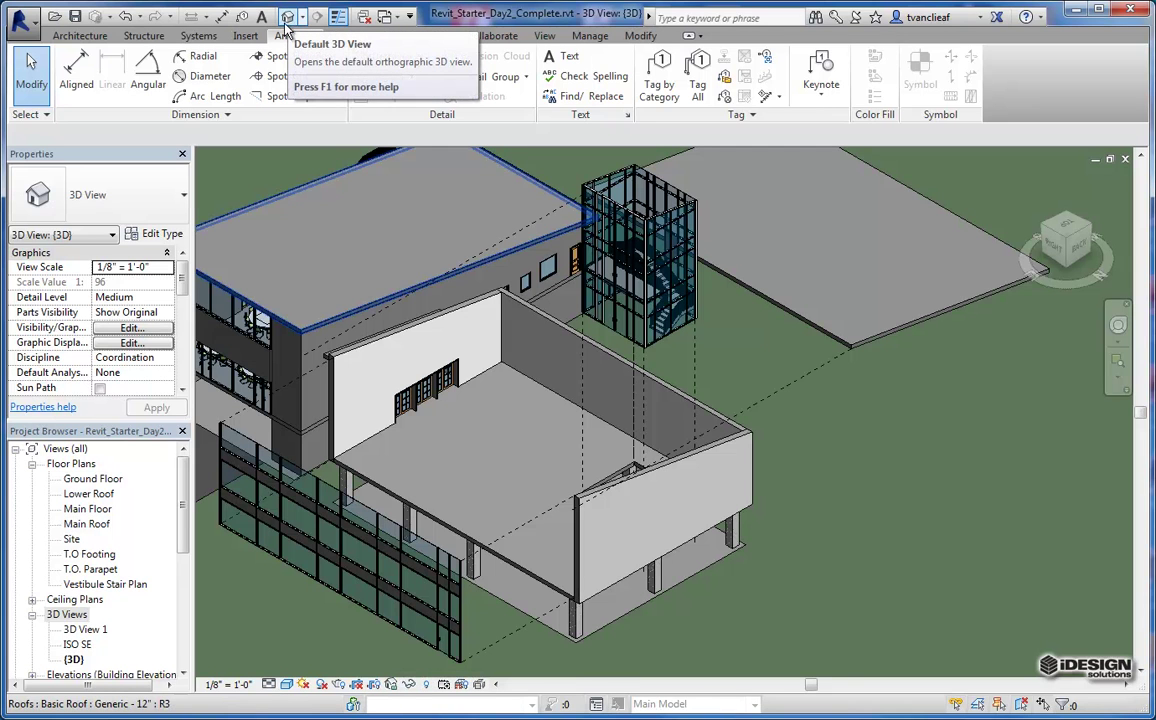
Save the current 3D orientation and lock it as the view Displaced1
{"action": "left_click", "coordinate": [392, 688]}
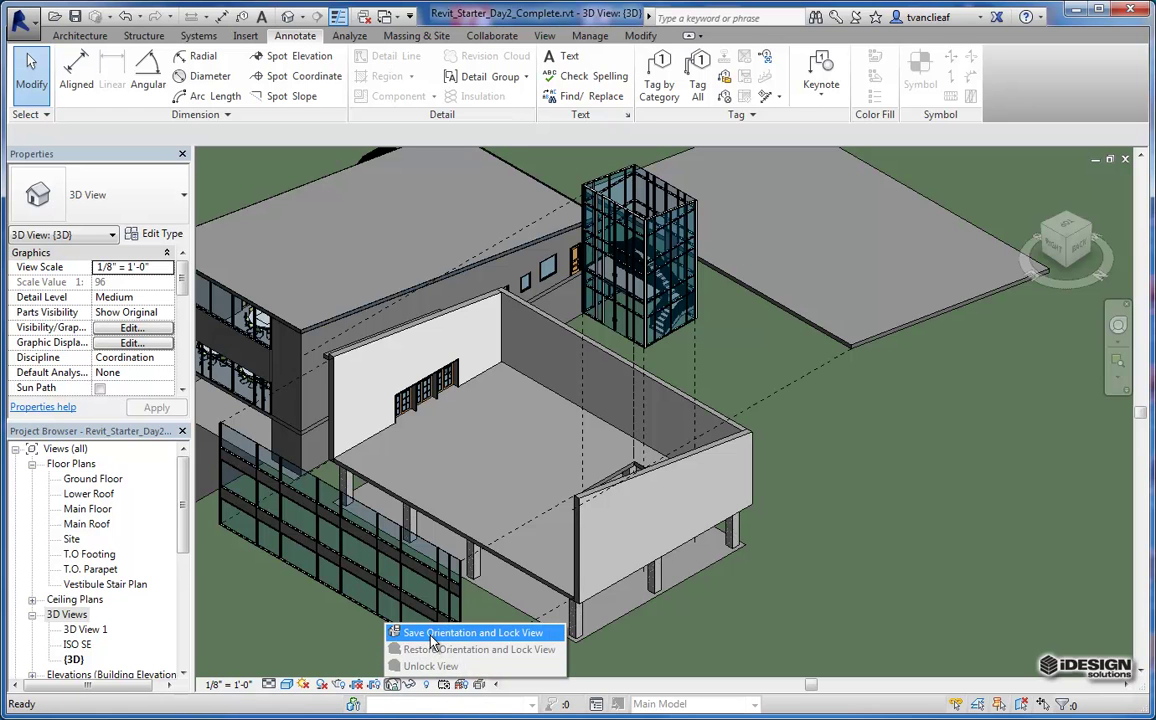
{"action": "left_click", "coordinate": [497, 634]}
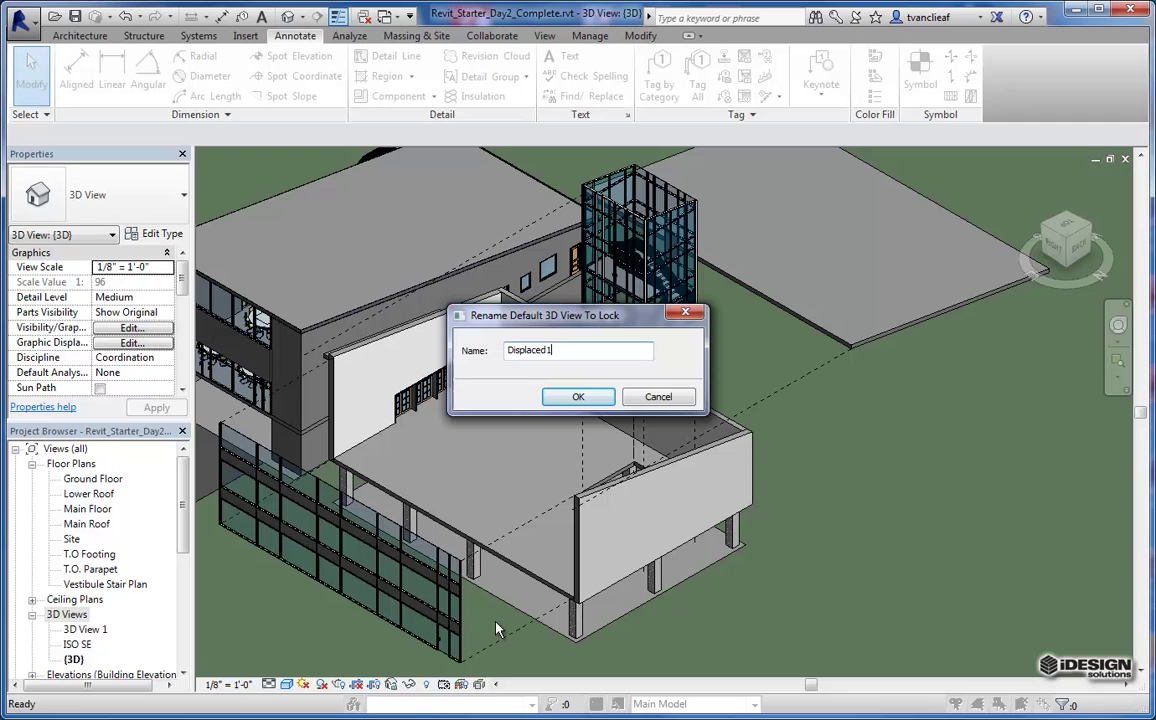
{"action": "left_click", "coordinate": [578, 396]}
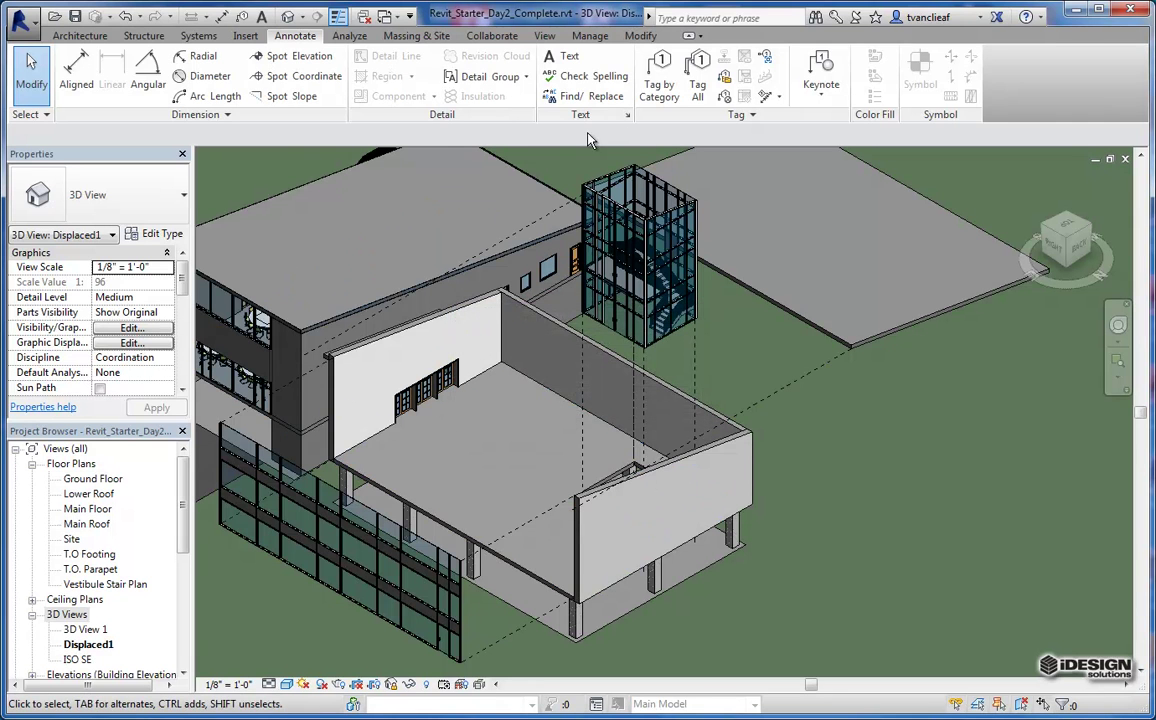
Start a trial text note near the tower, then cancel it
{"action": "left_click", "coordinate": [560, 57]}
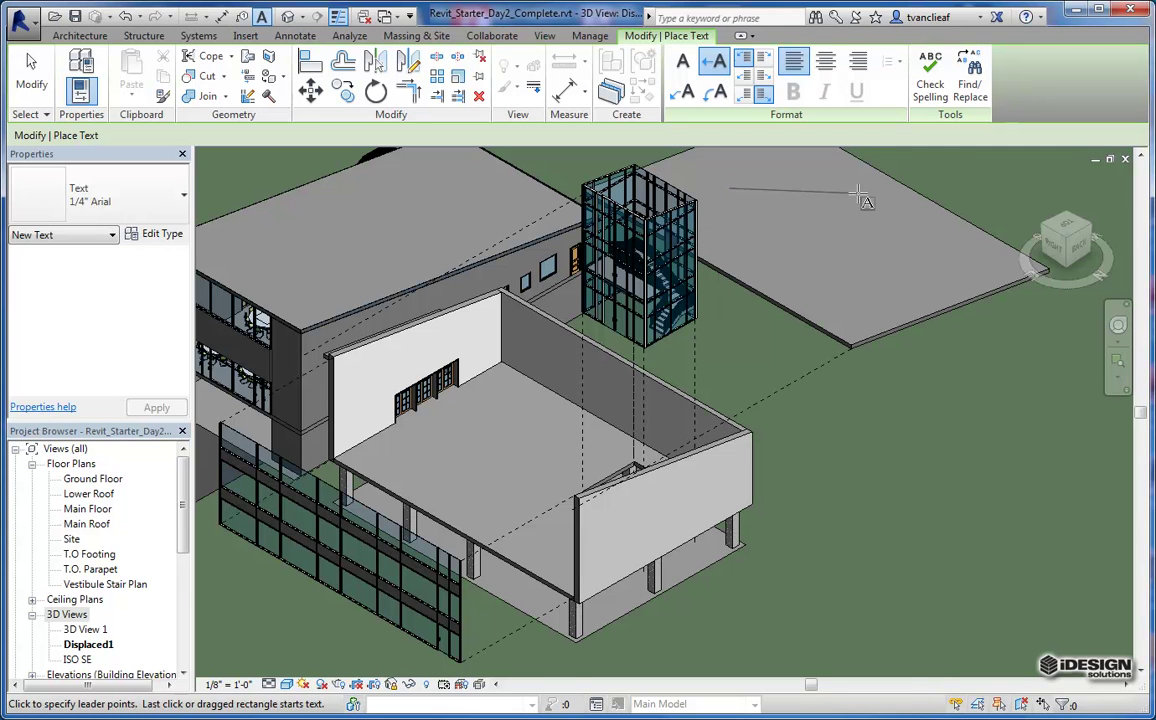
{"action": "left_click", "coordinate": [693, 211]}
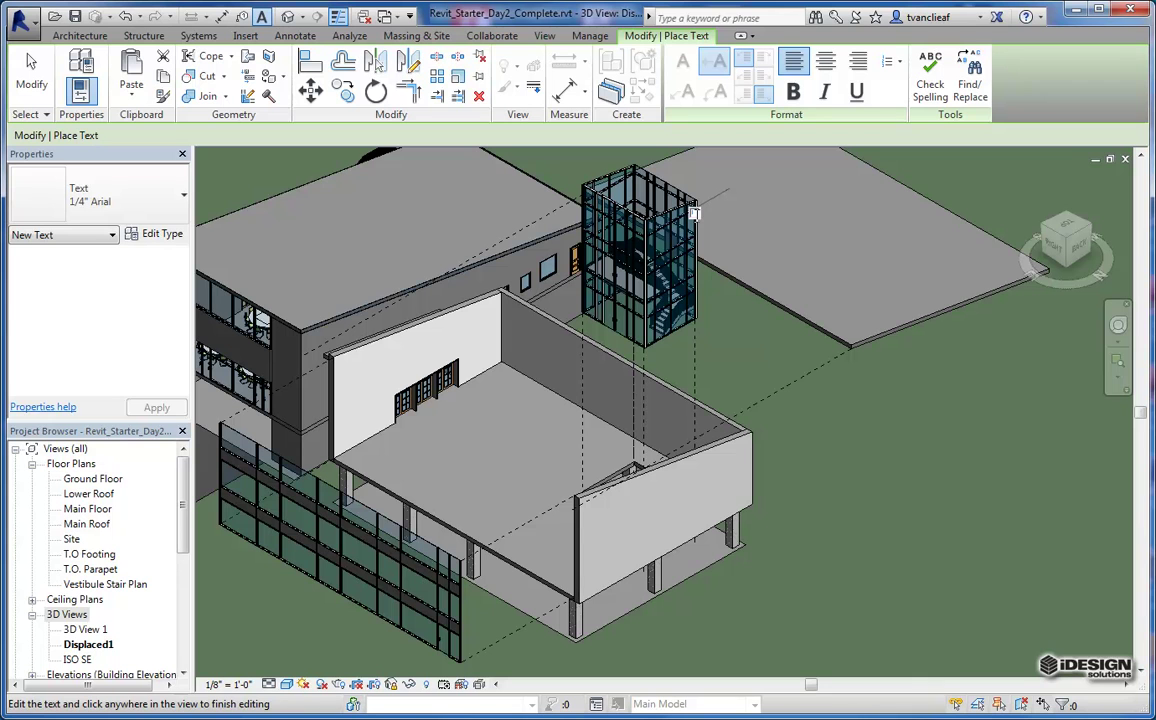
{"action": "key", "text": "Escape"}
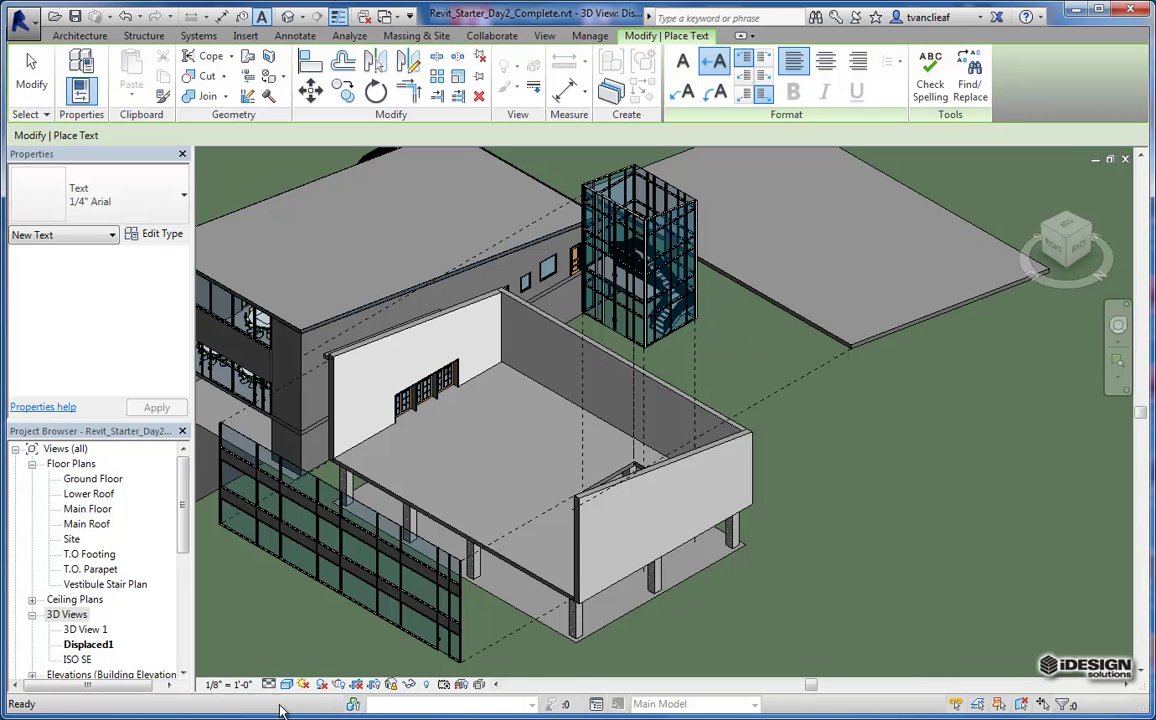
{"action": "key", "text": "Escape"}
Set the Displaced1 view scale to 1/16" = 1'-0"
{"action": "left_click", "coordinate": [224, 685]}
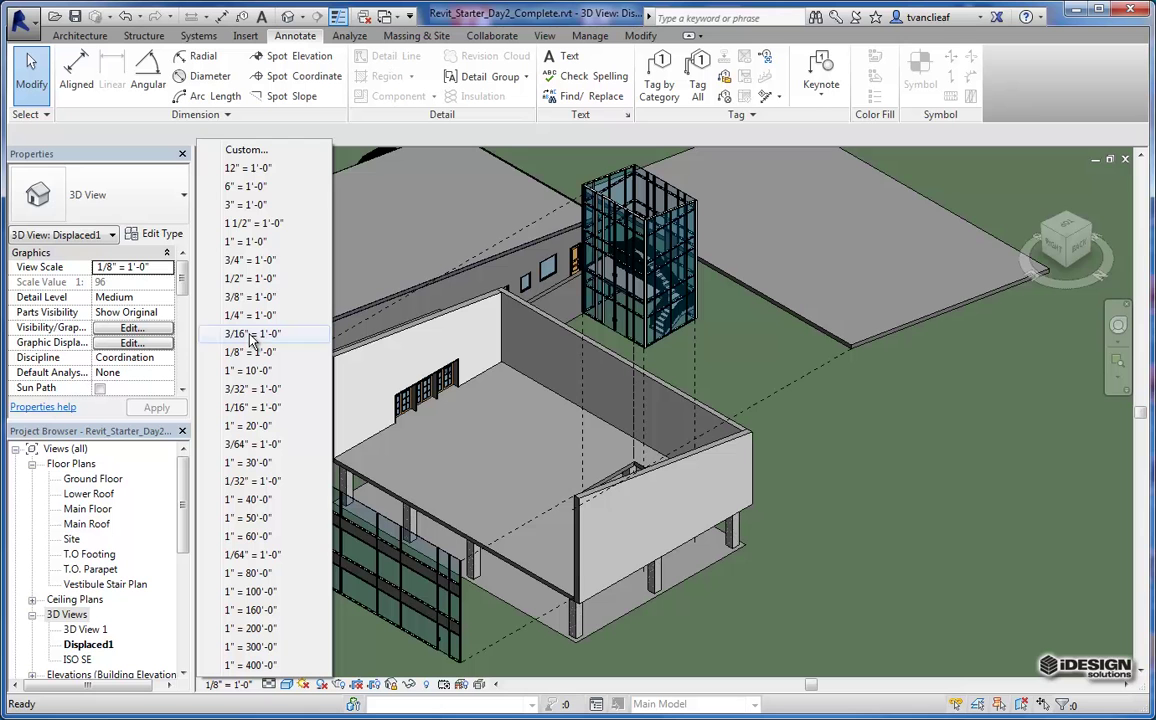
{"action": "left_click", "coordinate": [272, 410]}
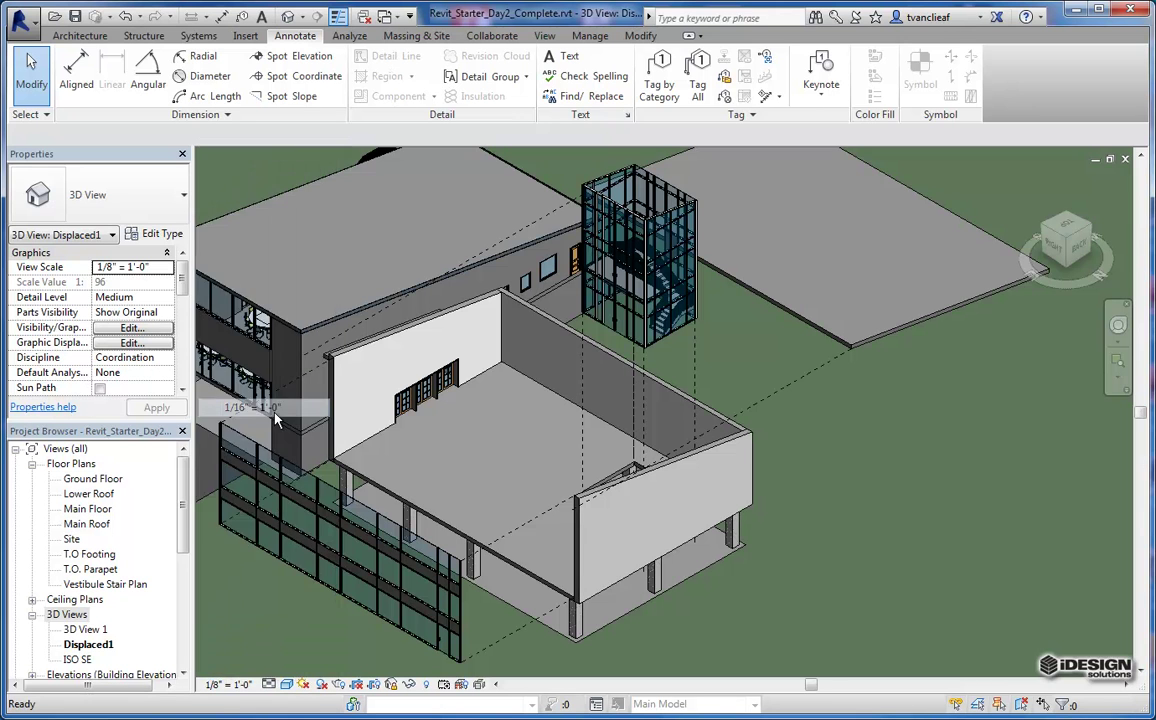
{"action": "scroll", "coordinate": [617, 362], "scroll_direction": "down", "scroll_amount": 5}
{"action": "scroll", "coordinate": [771, 490], "scroll_direction": "up", "scroll_amount": 8}
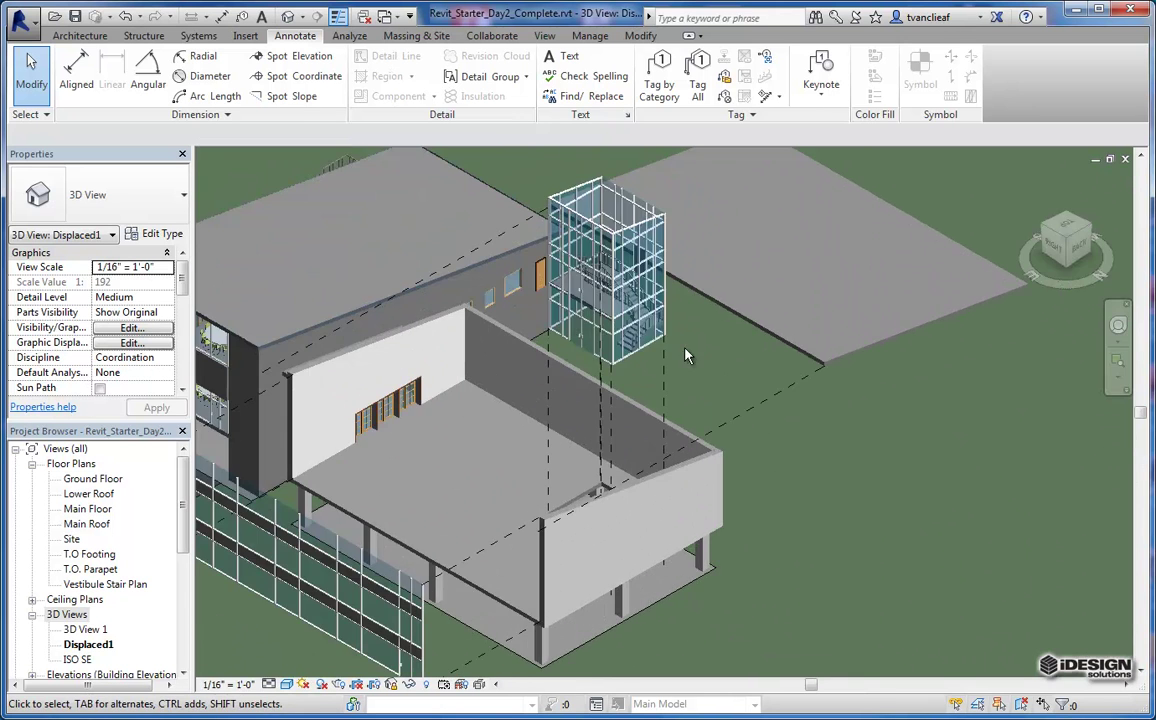
Add a 'curtain vestibule' text note whose leader arrow points to the glass stair tower
{"action": "left_click", "coordinate": [562, 57]}
{"action": "left_click", "coordinate": [663, 207]}
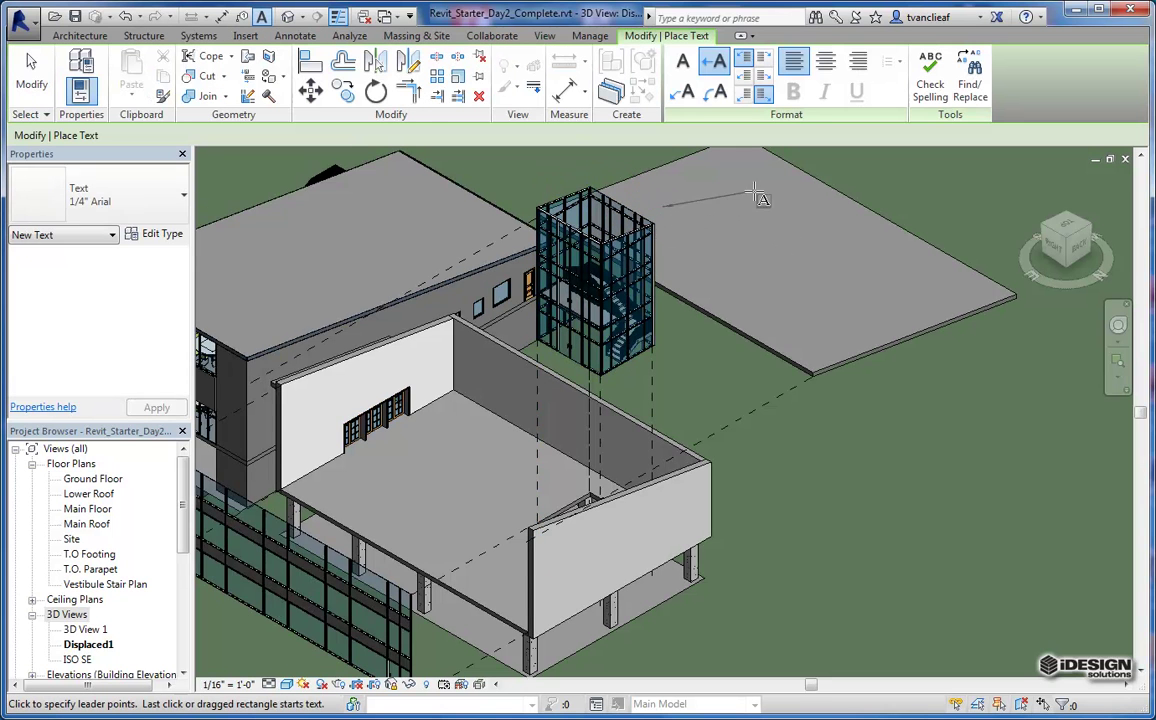
{"action": "key", "text": "Escape"}
{"action": "key", "text": "Escape"}
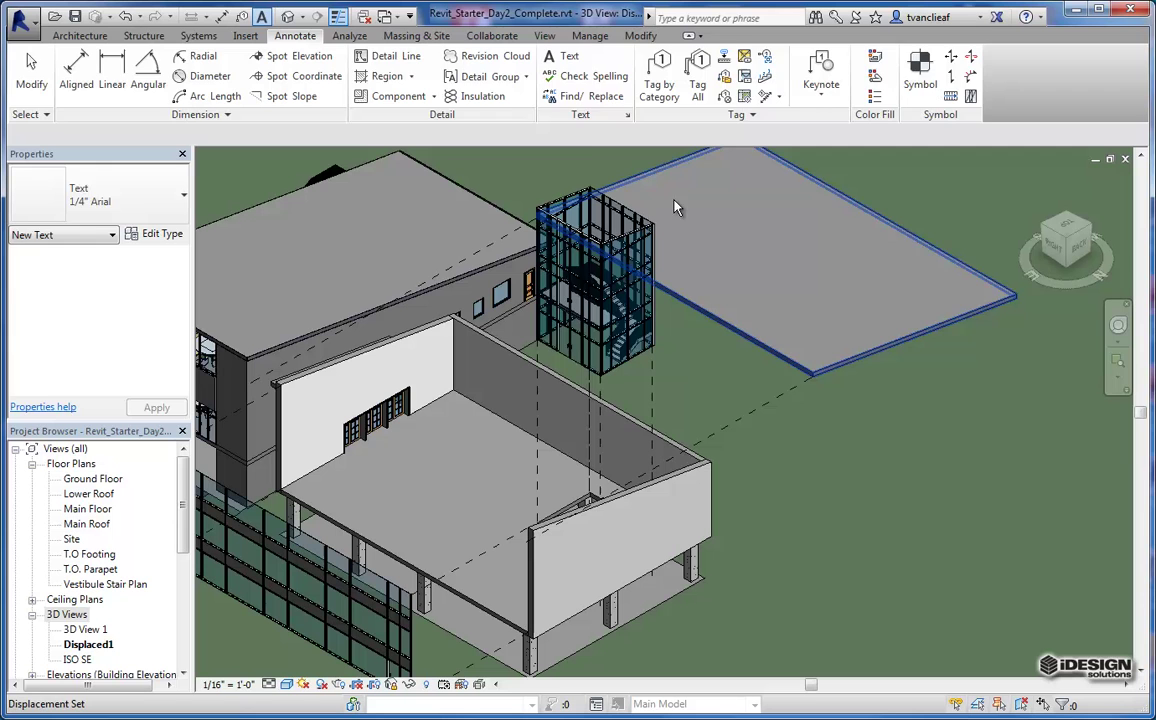
{"action": "left_click", "coordinate": [562, 57]}
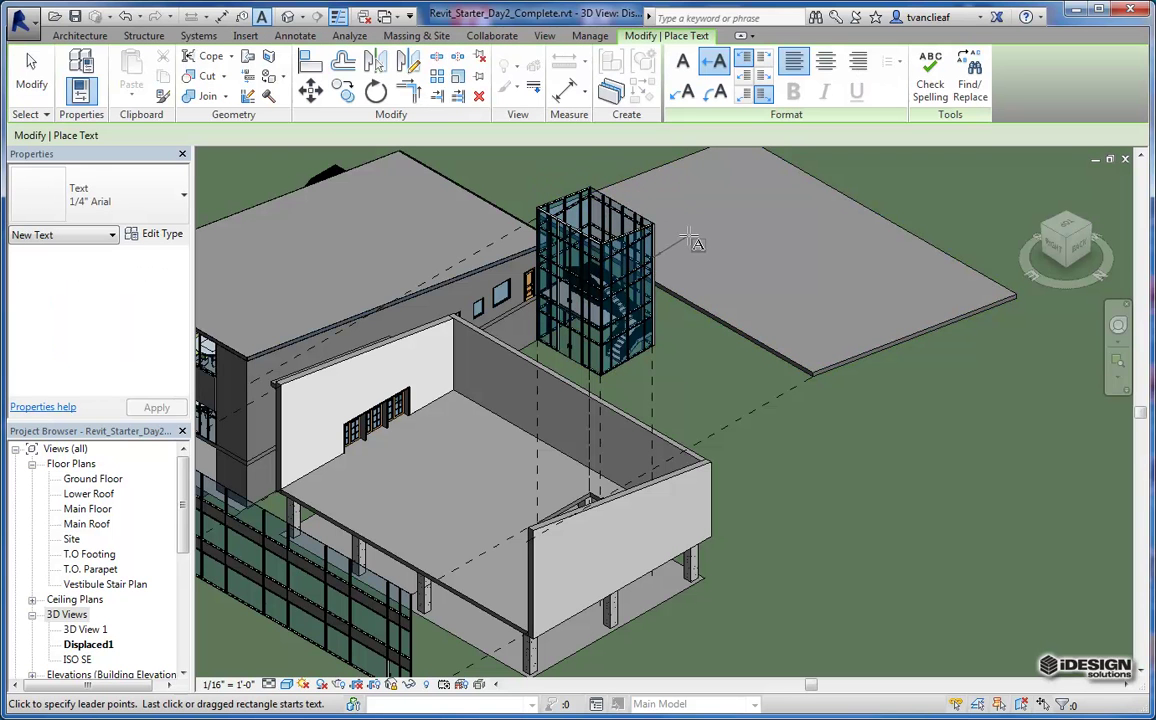
{"action": "left_click", "coordinate": [679, 236]}
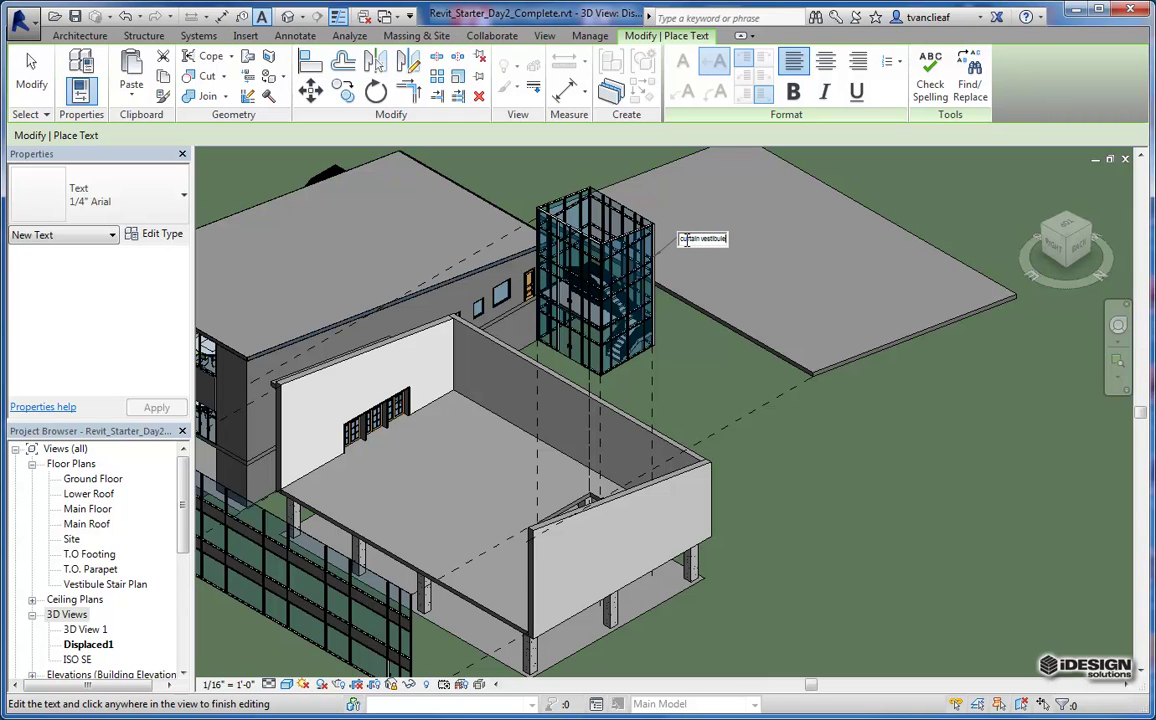
{"action": "left_click", "coordinate": [686, 274]}
{"action": "scroll", "coordinate": [697, 256], "scroll_direction": "up", "scroll_amount": 5}
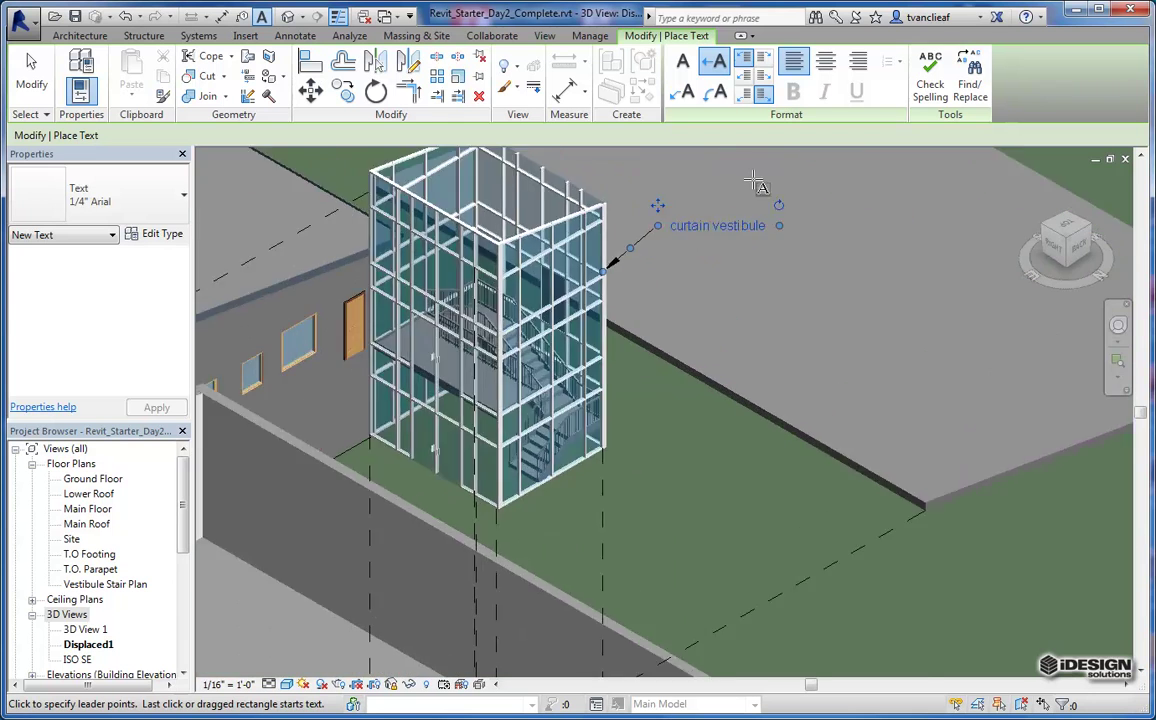
{"action": "key", "text": "Escape"}
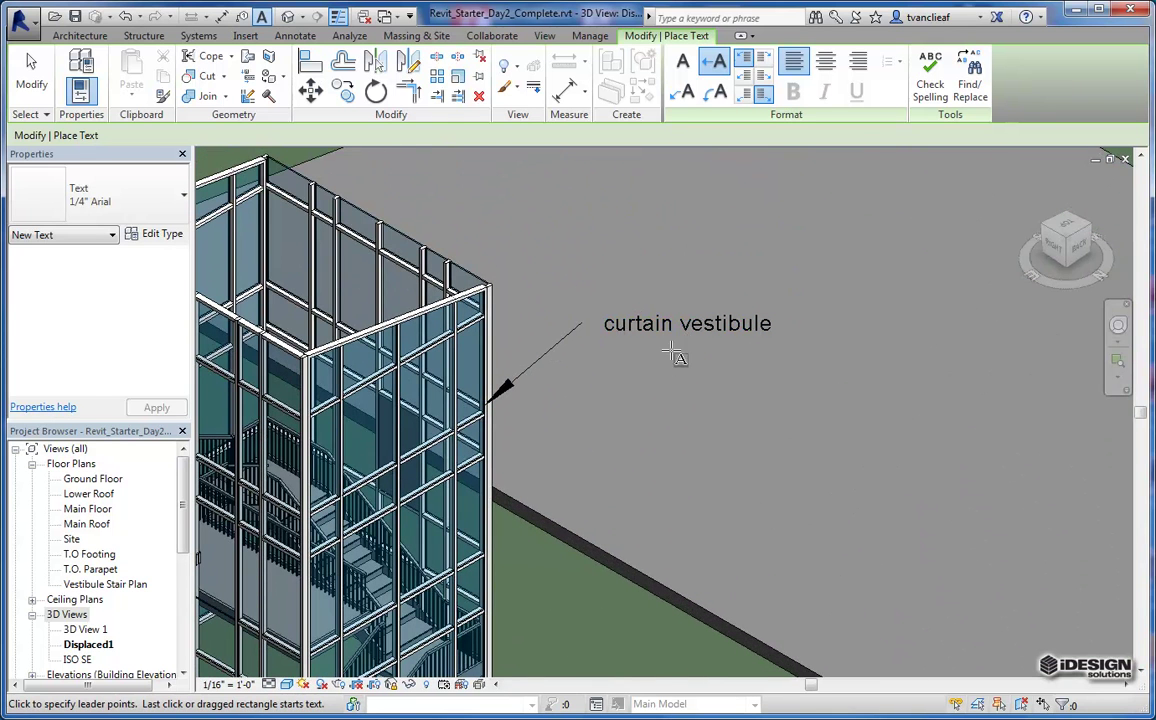
{"action": "key", "text": "Escape"}
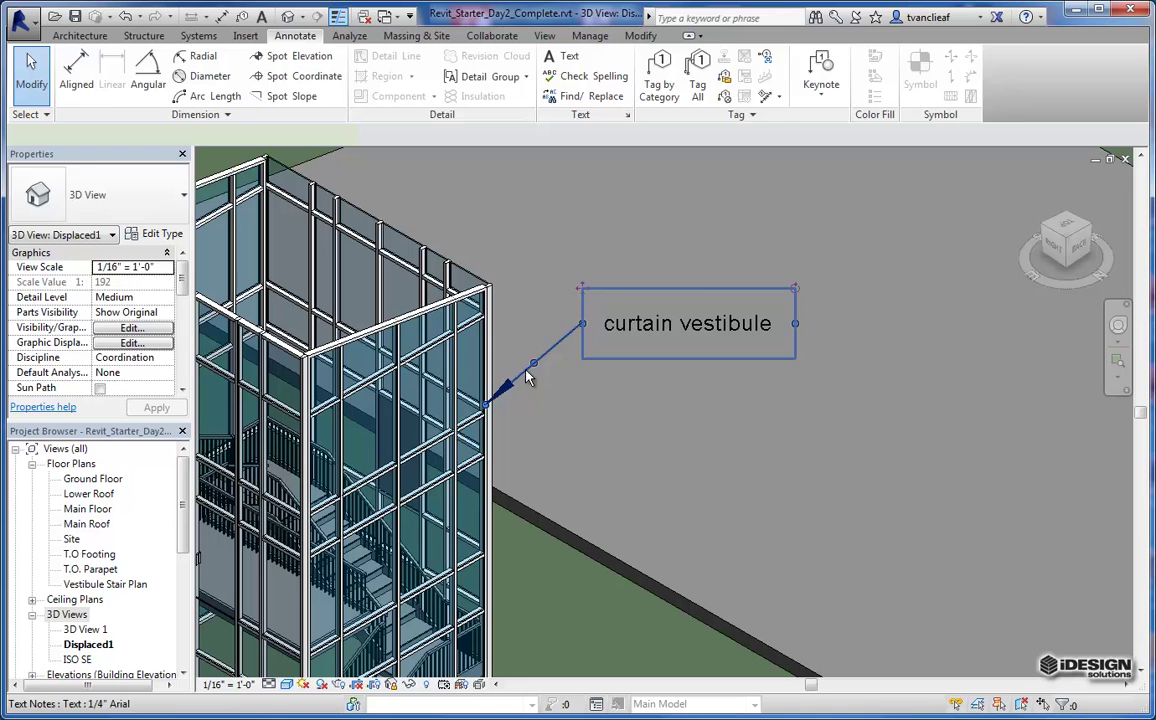
Move the note's leader bend level with the text, keeping the leader after an undone removal
{"action": "left_click", "coordinate": [530, 368]}
{"action": "left_click_drag", "start_coordinate": [533, 363], "coordinate": [538, 322]}
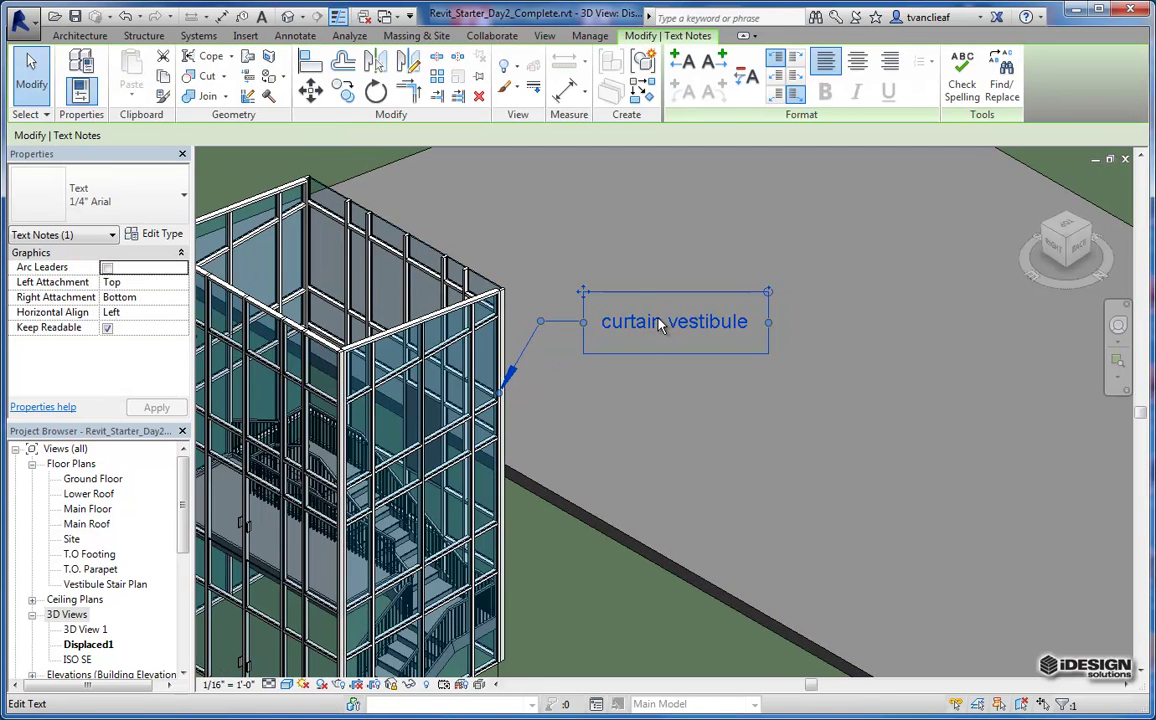
{"action": "left_click", "coordinate": [678, 357]}
{"action": "key", "text": "Escape"}
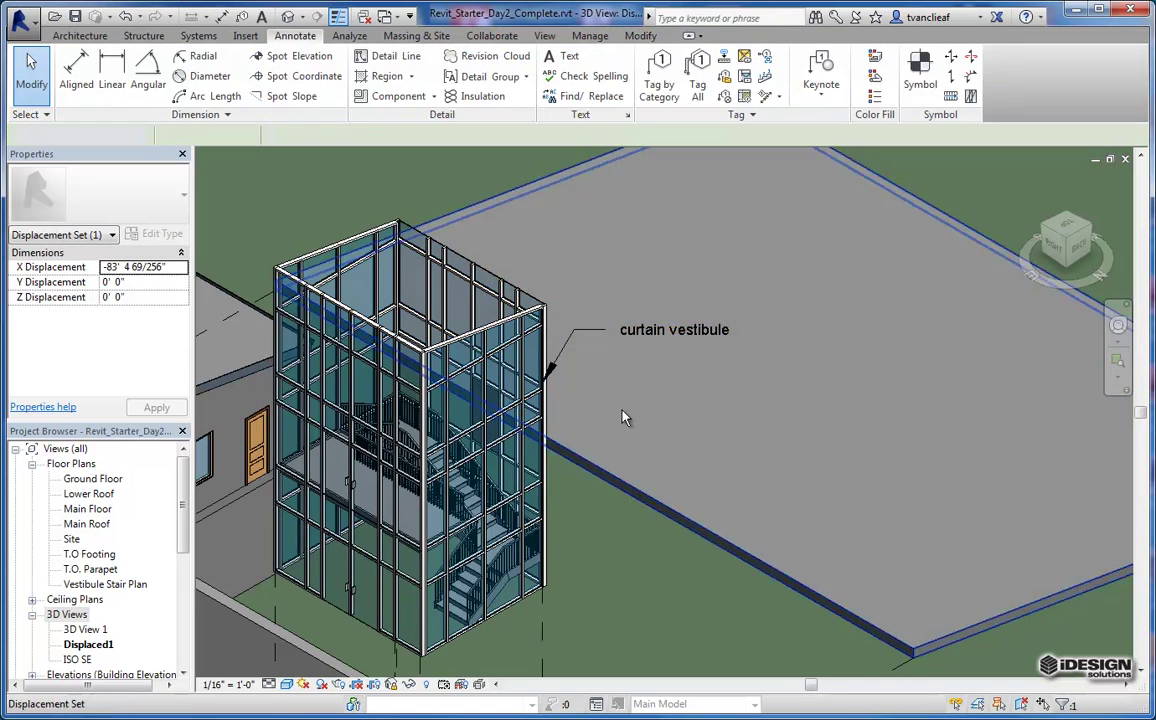
{"action": "left_click", "coordinate": [672, 332]}
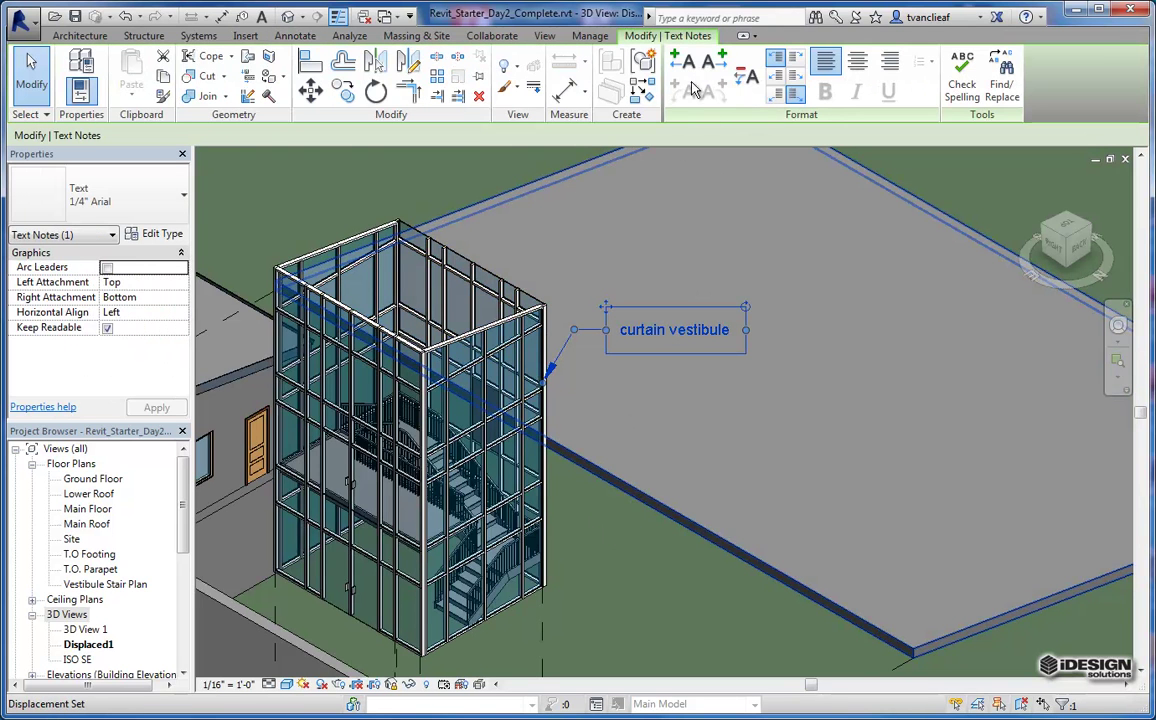
{"action": "left_click", "coordinate": [745, 76]}
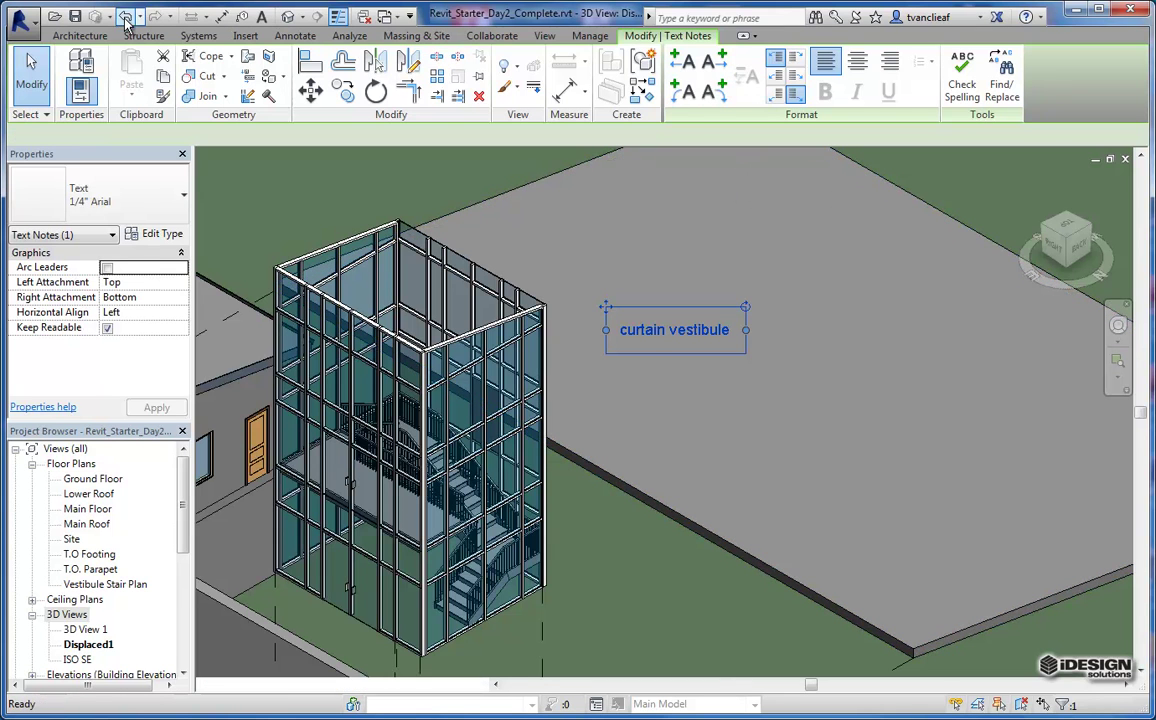
{"action": "left_click", "coordinate": [125, 16]}
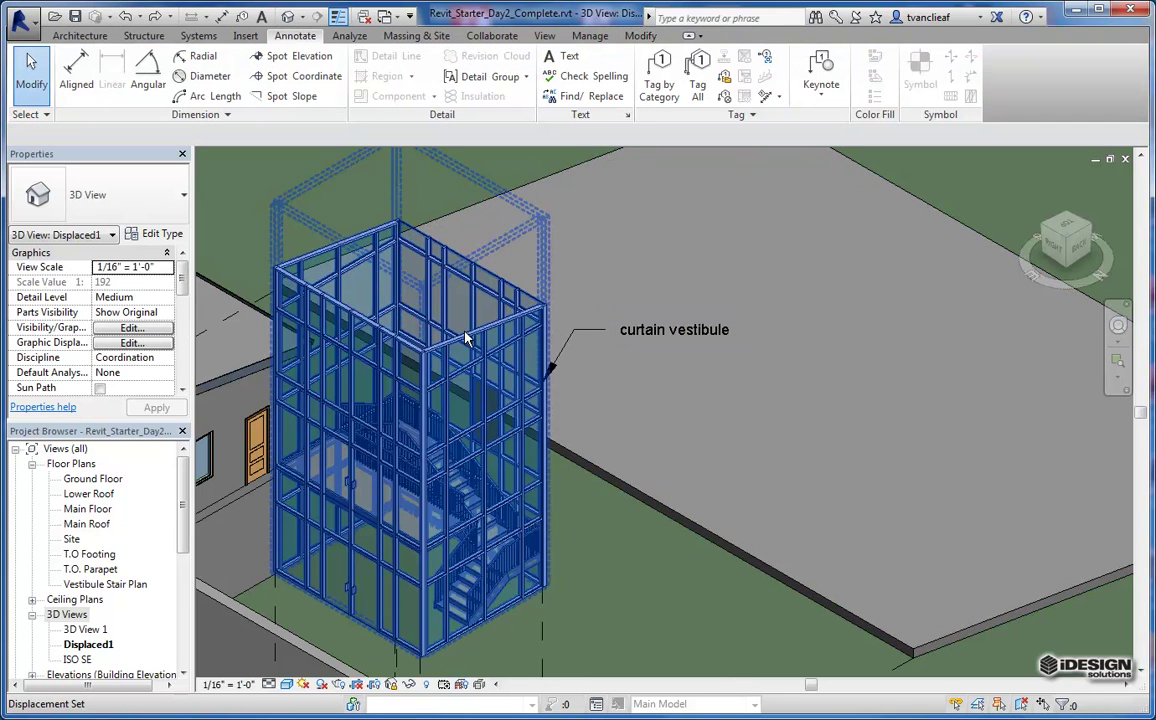
Switch the 'curtain vestibule' note to the 3/32" Arial text type
{"action": "left_click", "coordinate": [673, 340]}
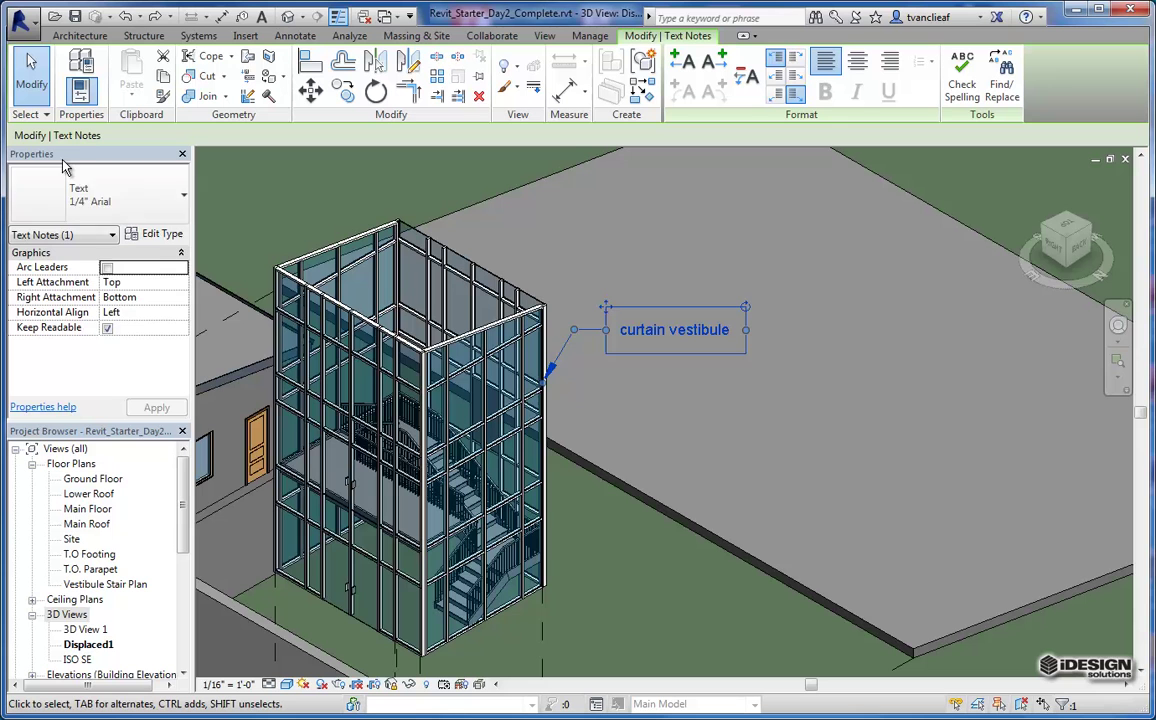
{"action": "left_click", "coordinate": [158, 190]}
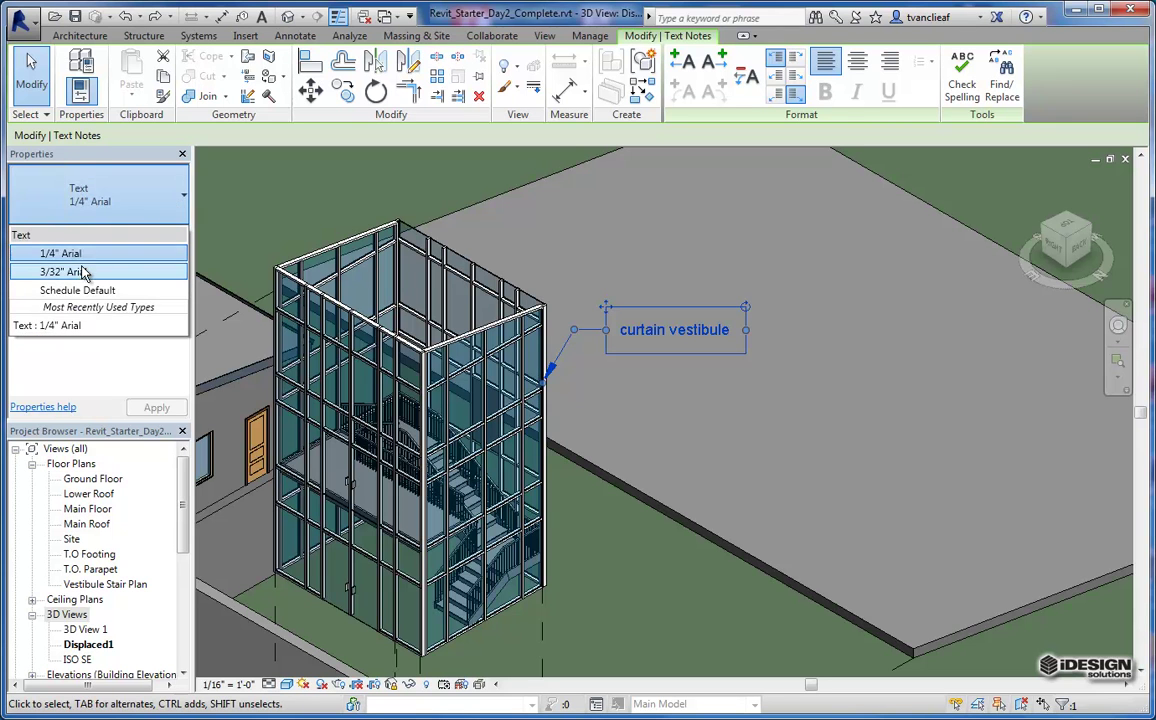
{"action": "left_click", "coordinate": [85, 272]}
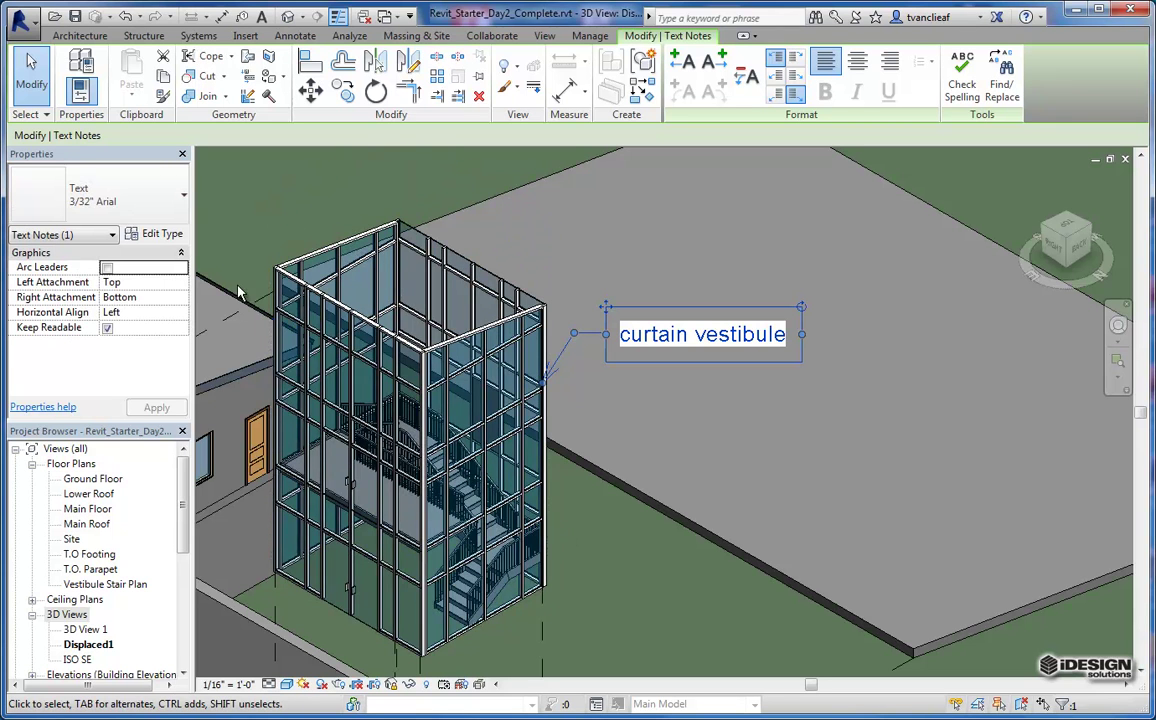
Set the 3/32" Arial text type's Background to Transparent in Type Properties
{"action": "left_click", "coordinate": [163, 234]}
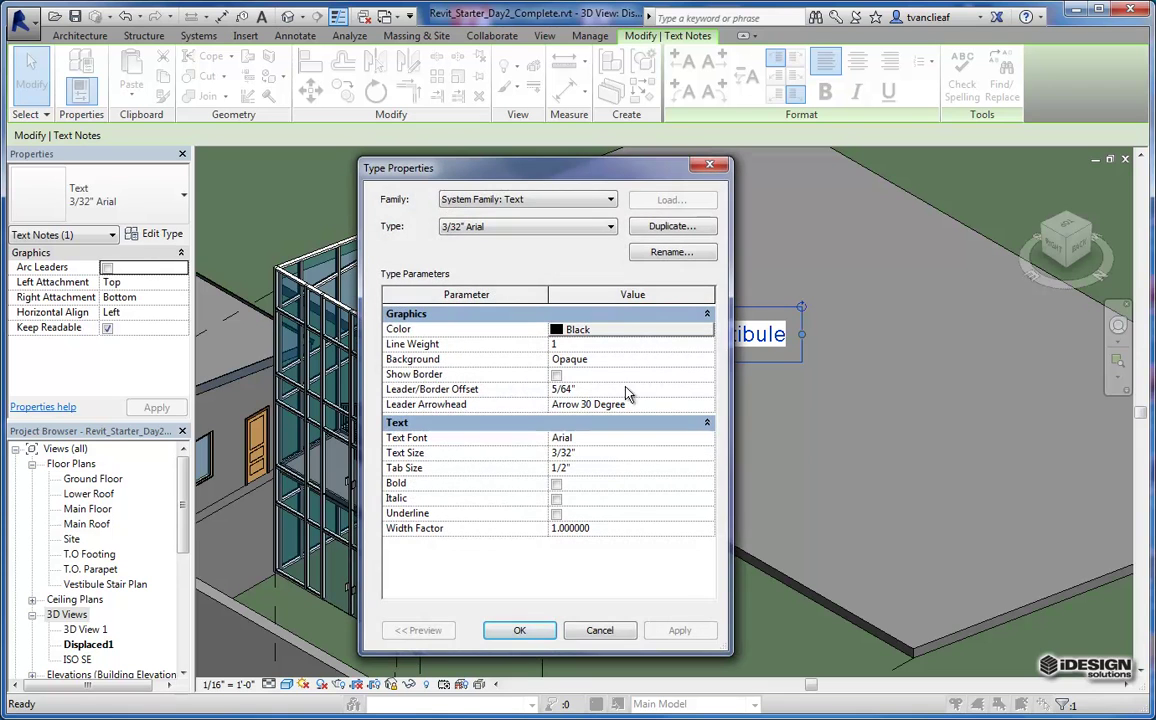
{"action": "left_click", "coordinate": [675, 359]}
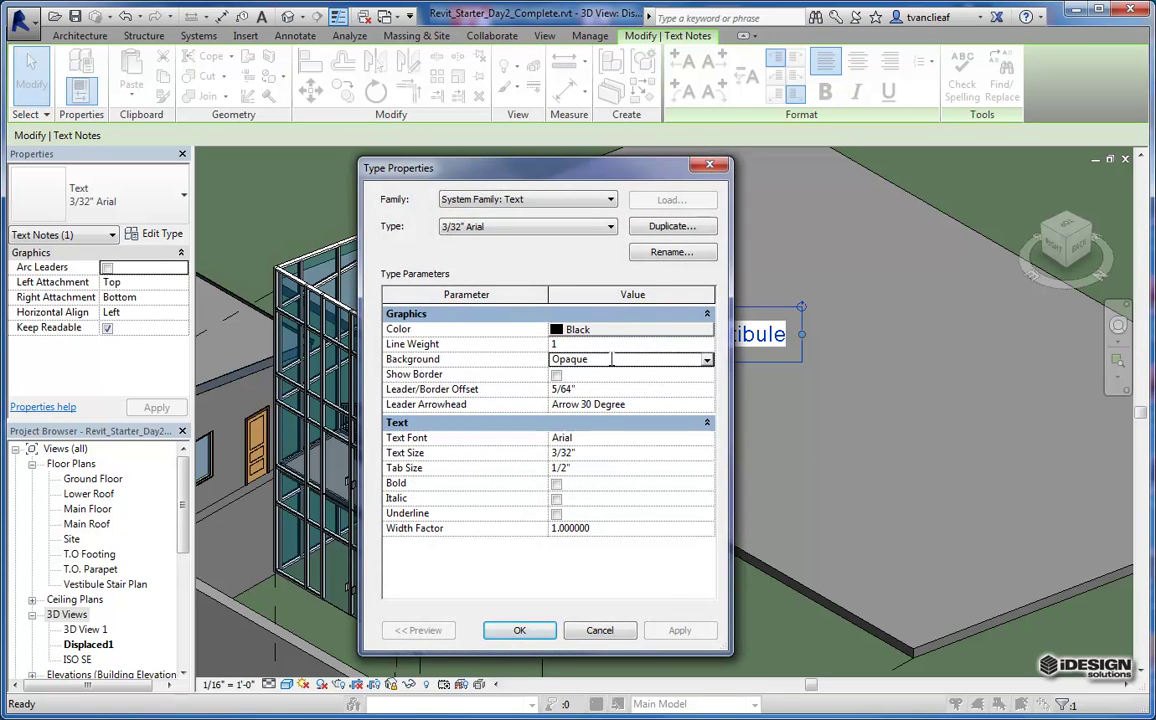
{"action": "left_click", "coordinate": [706, 360]}
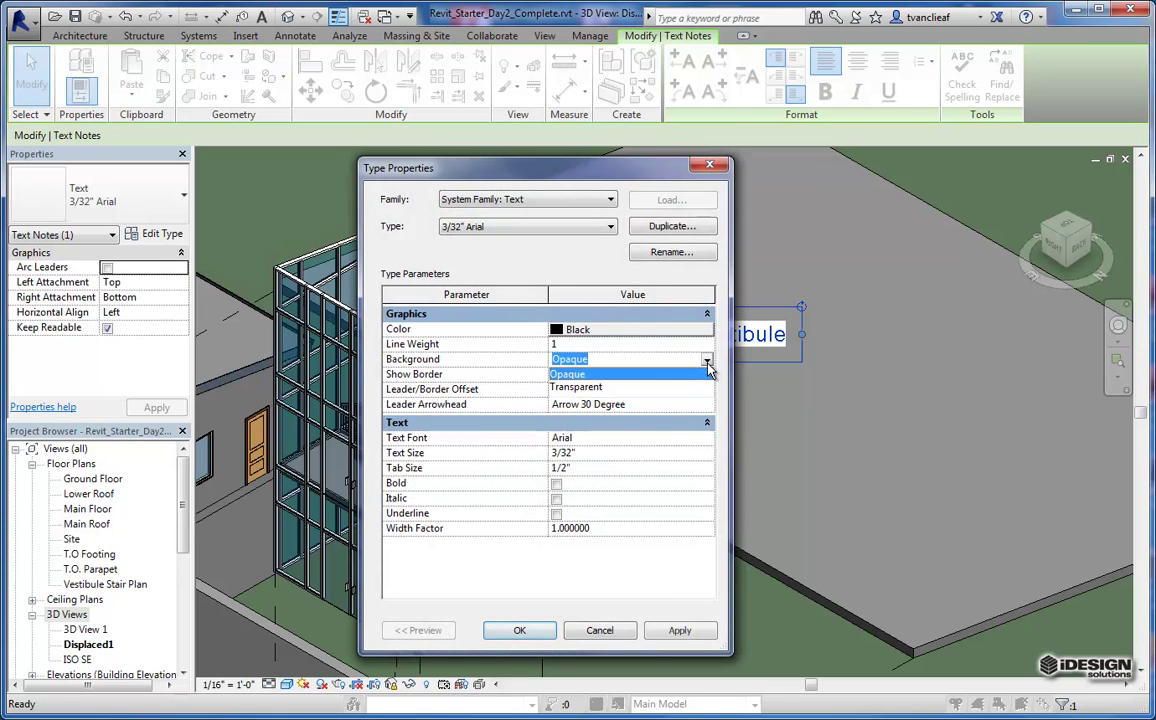
{"action": "left_click", "coordinate": [585, 388]}
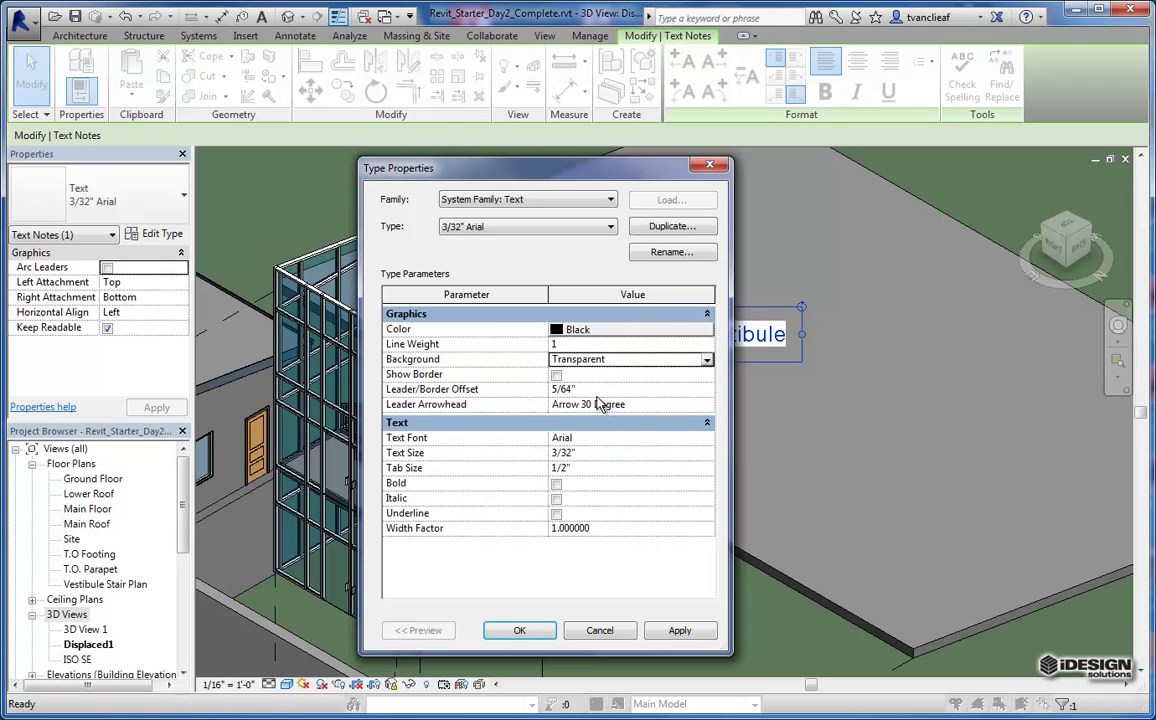
{"action": "left_click", "coordinate": [706, 361]}
{"action": "left_click", "coordinate": [553, 410]}
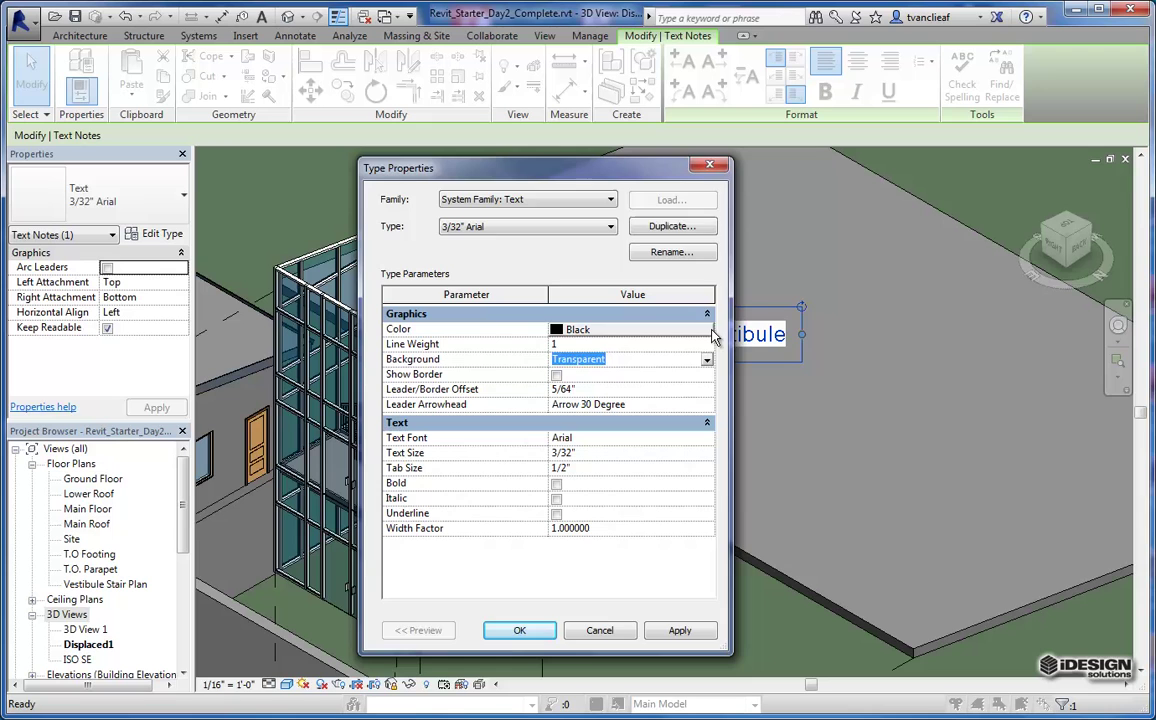
{"action": "left_click", "coordinate": [519, 630]}
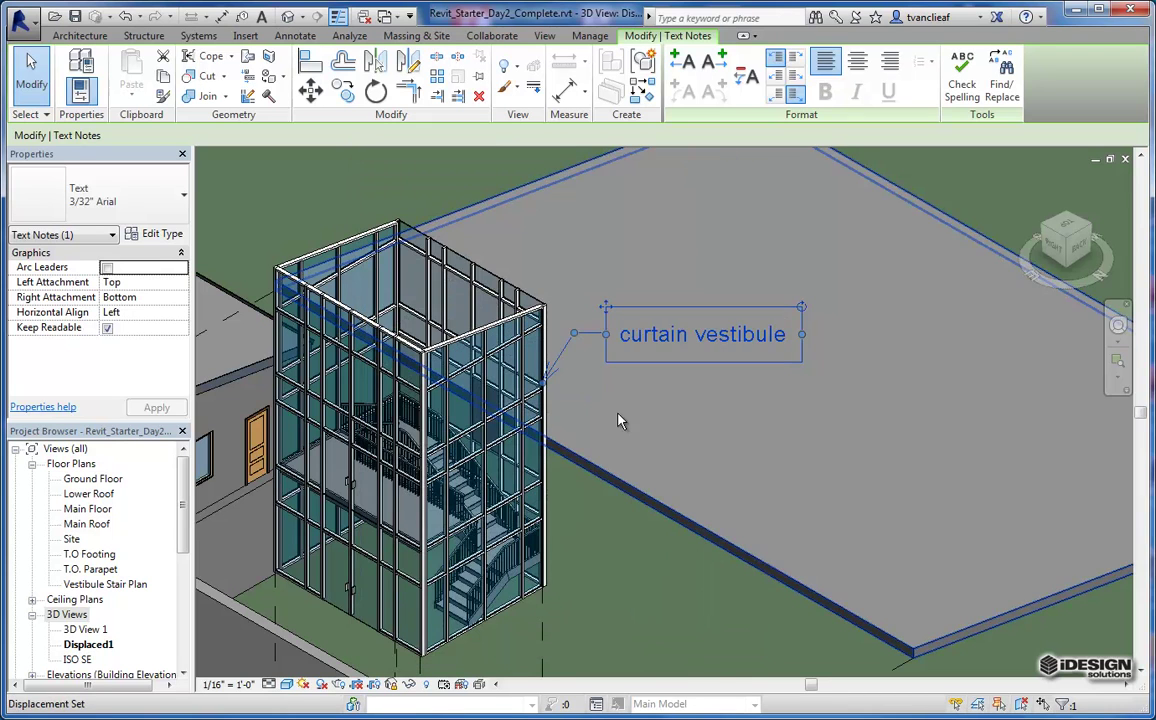
Deselect everything, zoom out around the building, and show the view's crop region
{"action": "left_click", "coordinate": [619, 420]}
{"action": "key", "text": "Escape"}
{"action": "scroll", "coordinate": [624, 460], "scroll_direction": "down", "scroll_amount": 6}
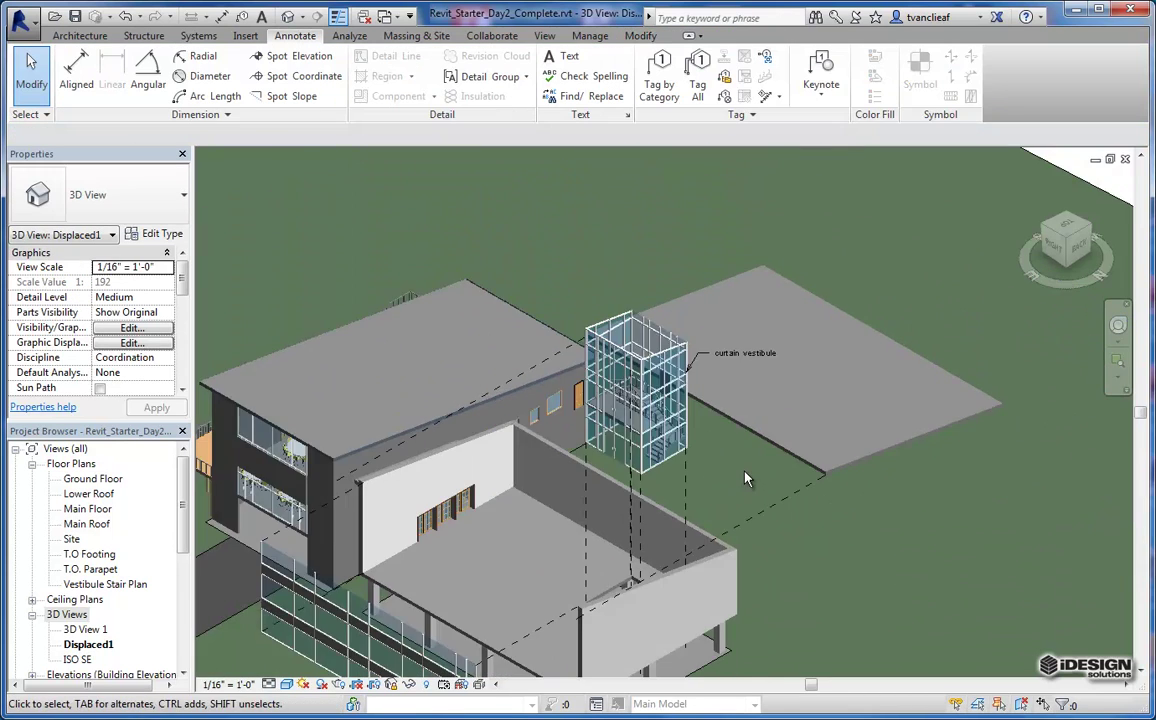
{"action": "mouse_move", "coordinate": [672, 425]}
{"action": "middle_mouse_down"}
{"action": "mouse_move", "coordinate": [757, 417]}
{"action": "mouse_move", "coordinate": [761, 401]}
{"action": "middle_mouse_up"}
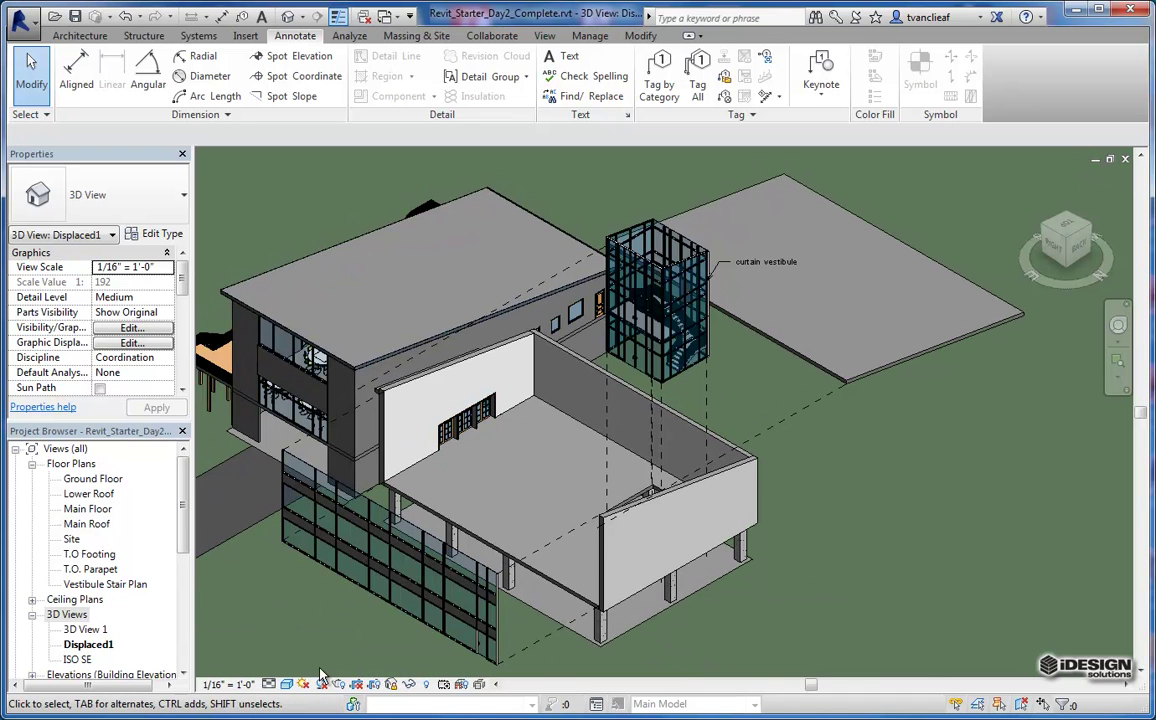
{"action": "scroll", "coordinate": [545, 420], "scroll_direction": "down", "scroll_amount": 5}
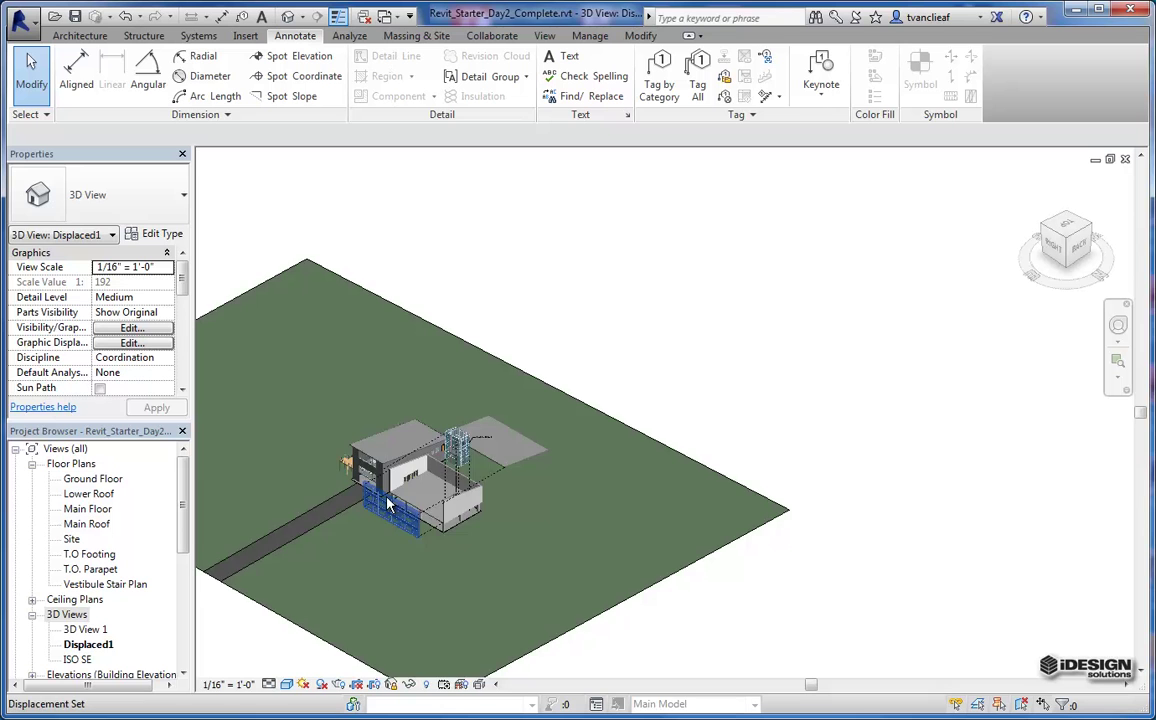
{"action": "middle_click_drag", "start_coordinate": [545, 420], "coordinate": [553, 410]}
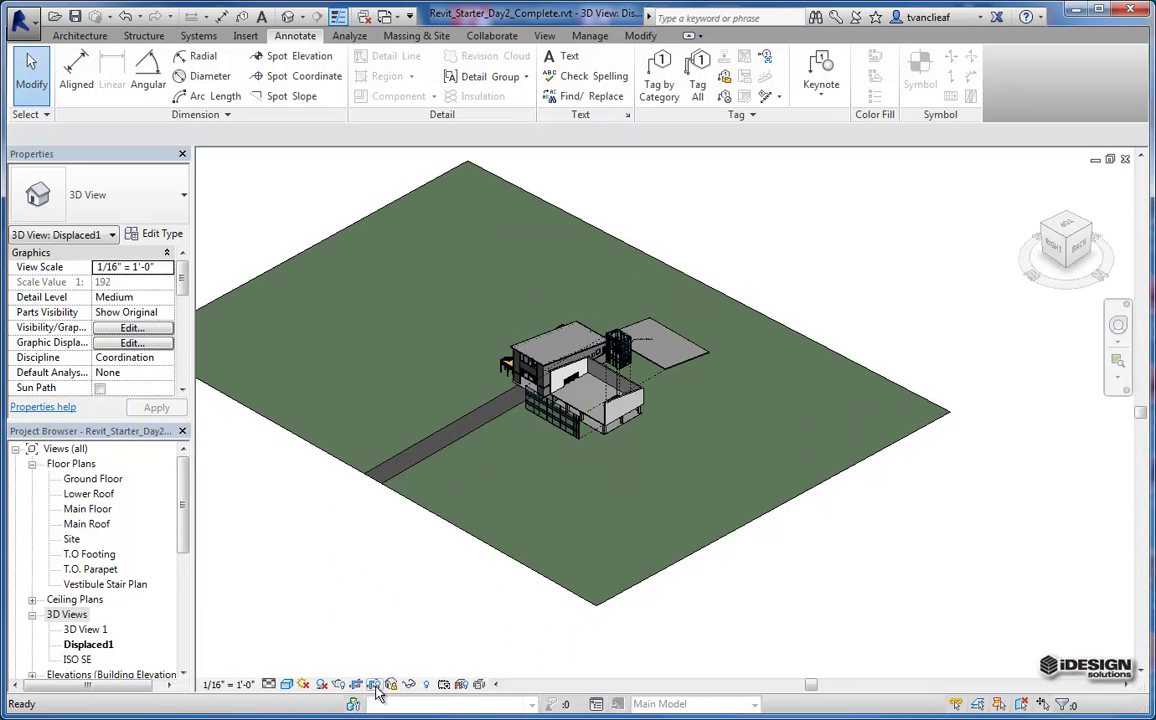
{"action": "left_click", "coordinate": [375, 686]}
Drag the crop region's right, bottom, left and top edges inward around the building
{"action": "left_click", "coordinate": [1006, 465]}
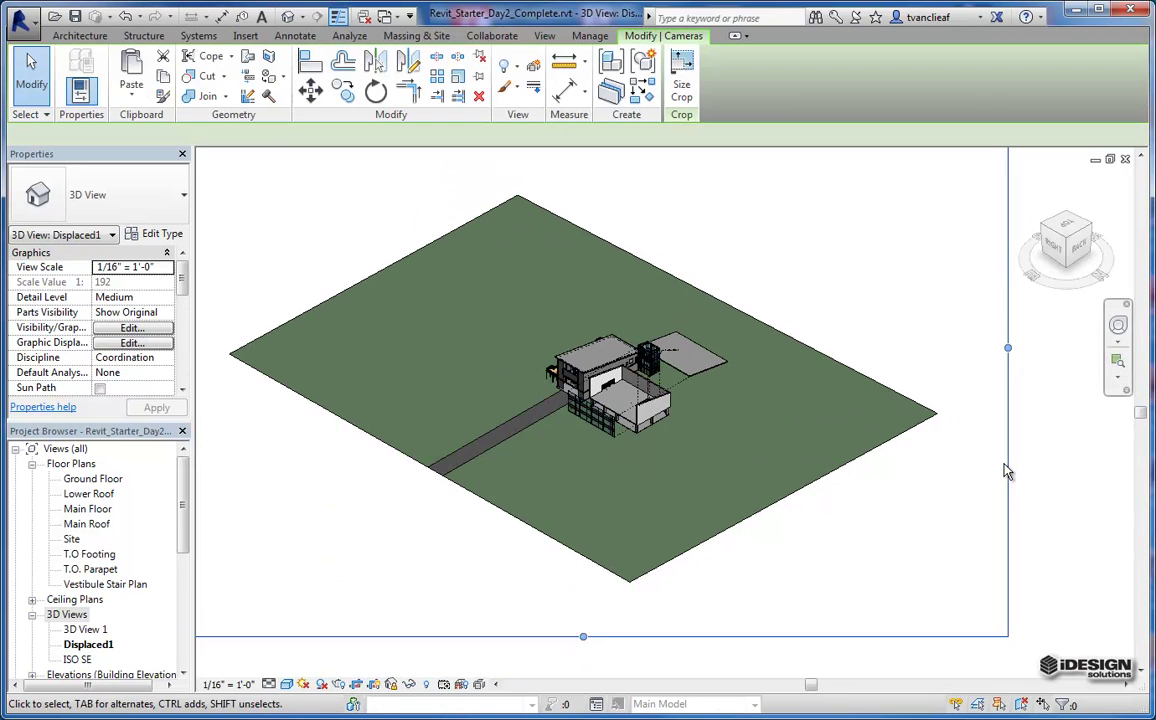
{"action": "left_click_drag", "start_coordinate": [1008, 349], "coordinate": [746, 348]}
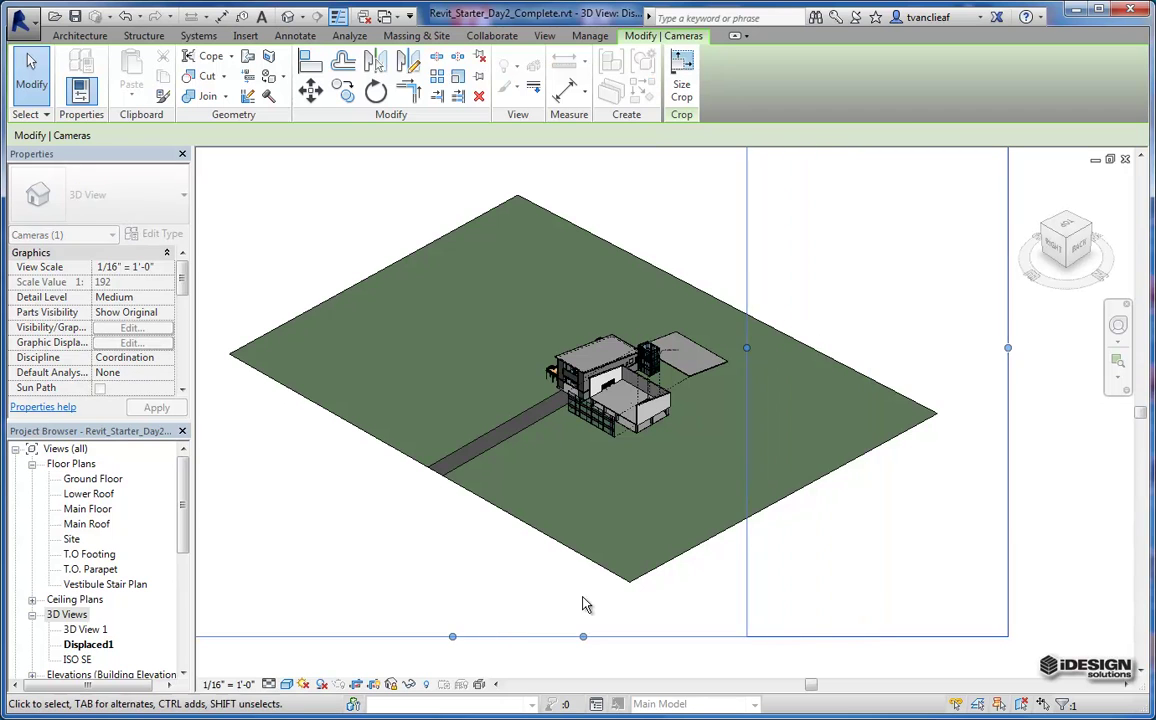
{"action": "left_click_drag", "start_coordinate": [453, 637], "coordinate": [474, 444]}
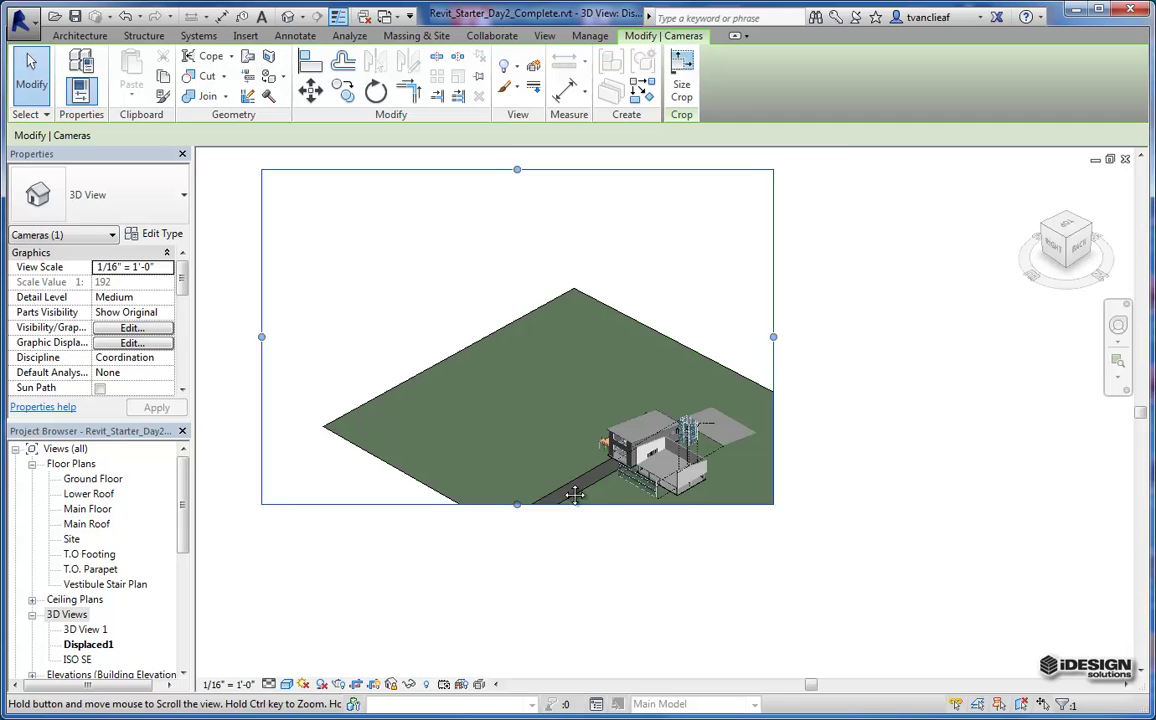
{"action": "left_click_drag", "start_coordinate": [263, 350], "coordinate": [632, 343]}
{"action": "left_click_drag", "start_coordinate": [737, 160], "coordinate": [743, 387]}
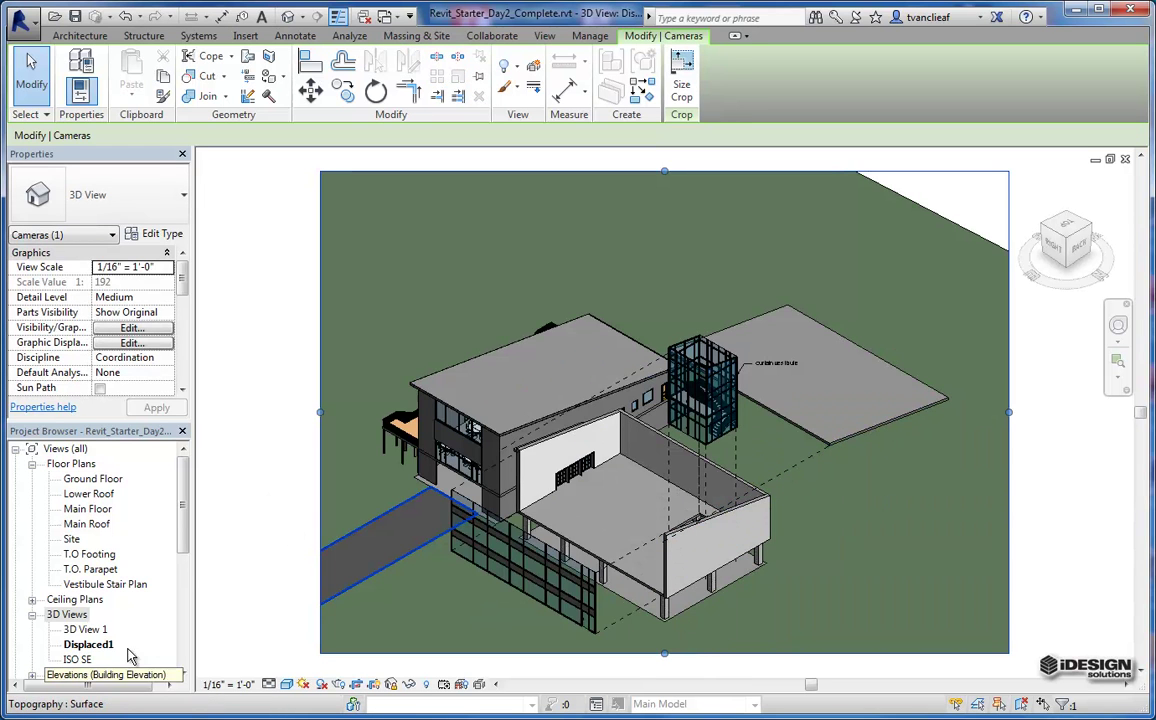
{"action": "key", "text": "Escape"}
Lower the crop region's top edge further to tighten the frame
{"action": "scroll", "coordinate": [180, 520], "scroll_direction": "down", "scroll_amount": 2}
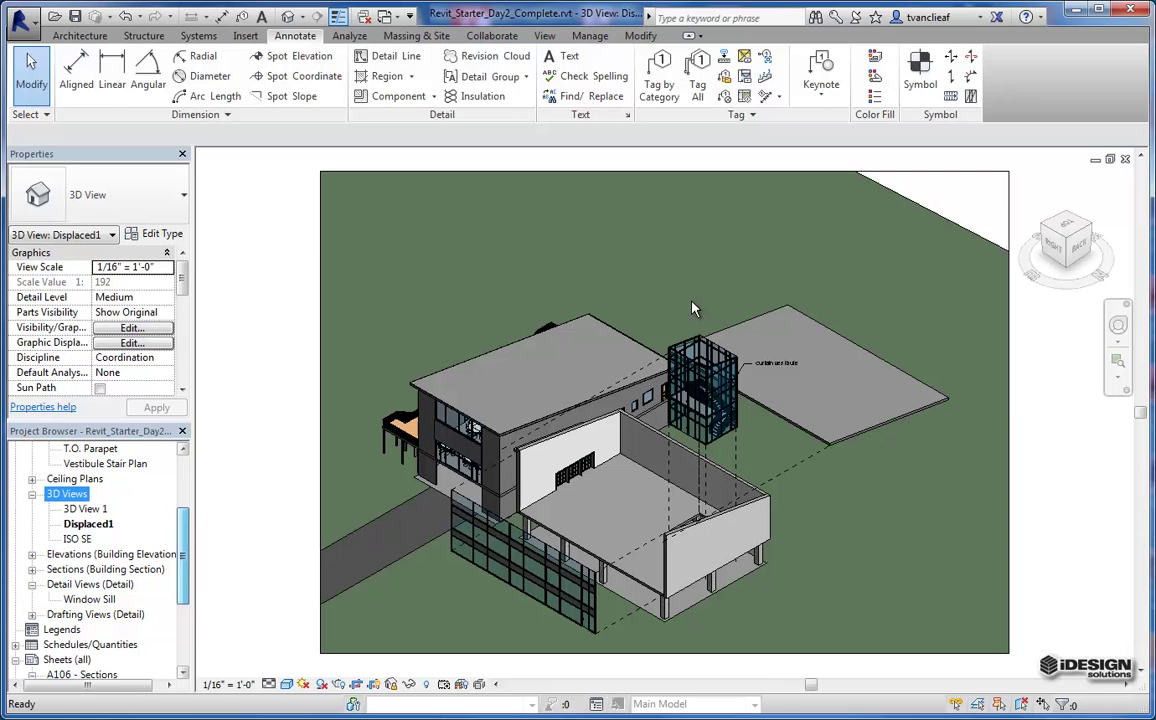
{"action": "left_click", "coordinate": [978, 172]}
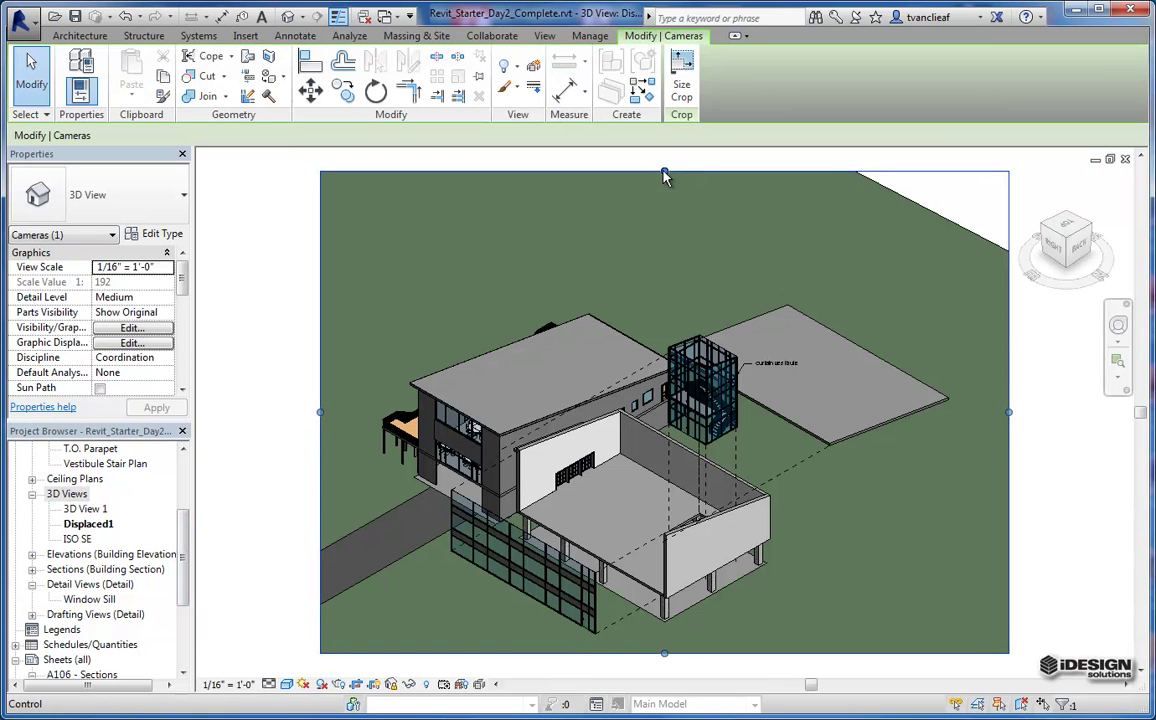
{"action": "left_click_drag", "start_coordinate": [664, 172], "coordinate": [303, 440]}
{"action": "key", "text": "Escape"}
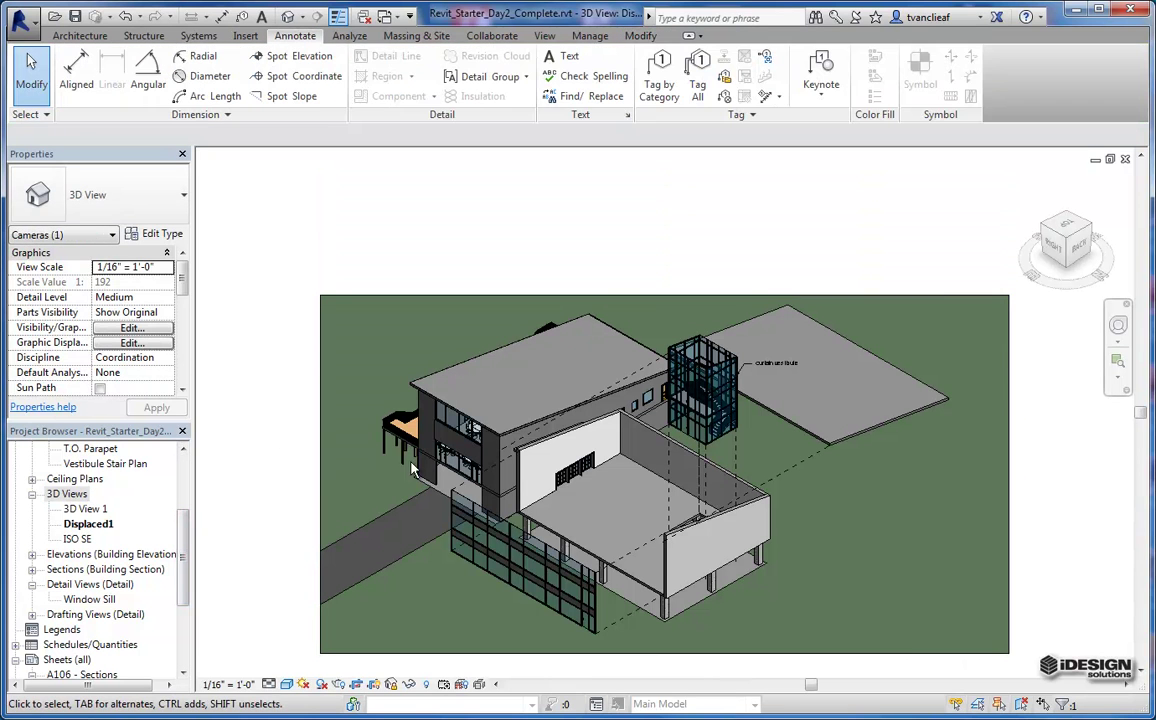
Fit the cropped Displaced1 view to the window and open sheet A107
{"action": "key", "text": "z"}
{"action": "key", "text": "f"}
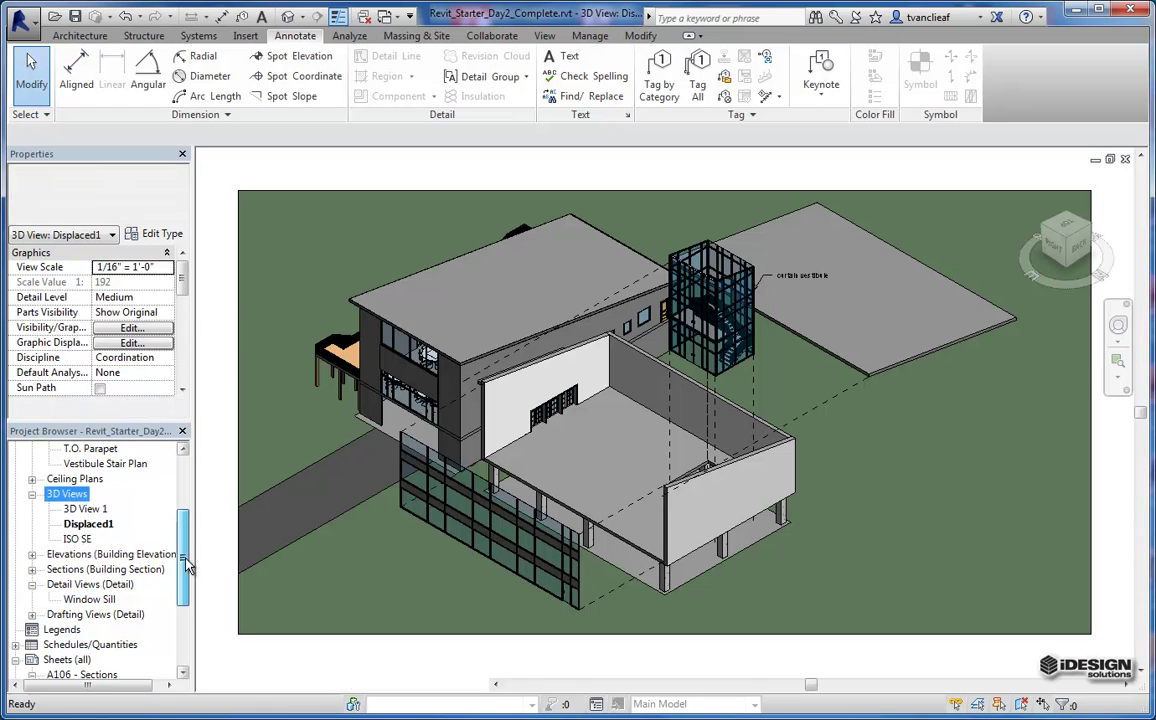
{"action": "scroll", "coordinate": [180, 560], "scroll_direction": "down", "scroll_amount": 3}
{"action": "double_click", "coordinate": [88, 631]}
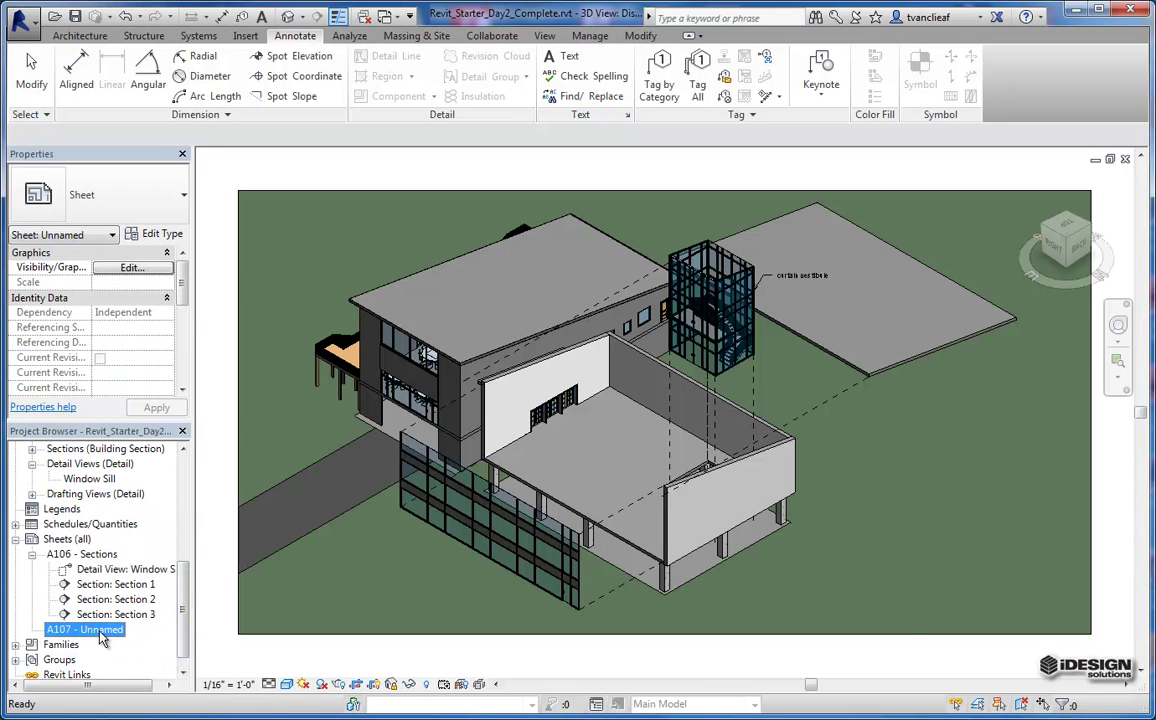
Place the Displaced1 3D view as a viewport in sheet A107's upper-left area
{"action": "left_click_drag", "start_coordinate": [184, 568], "coordinate": [196, 484]}
{"action": "scroll", "coordinate": [172, 468], "scroll_direction": "down", "scroll_amount": 2}
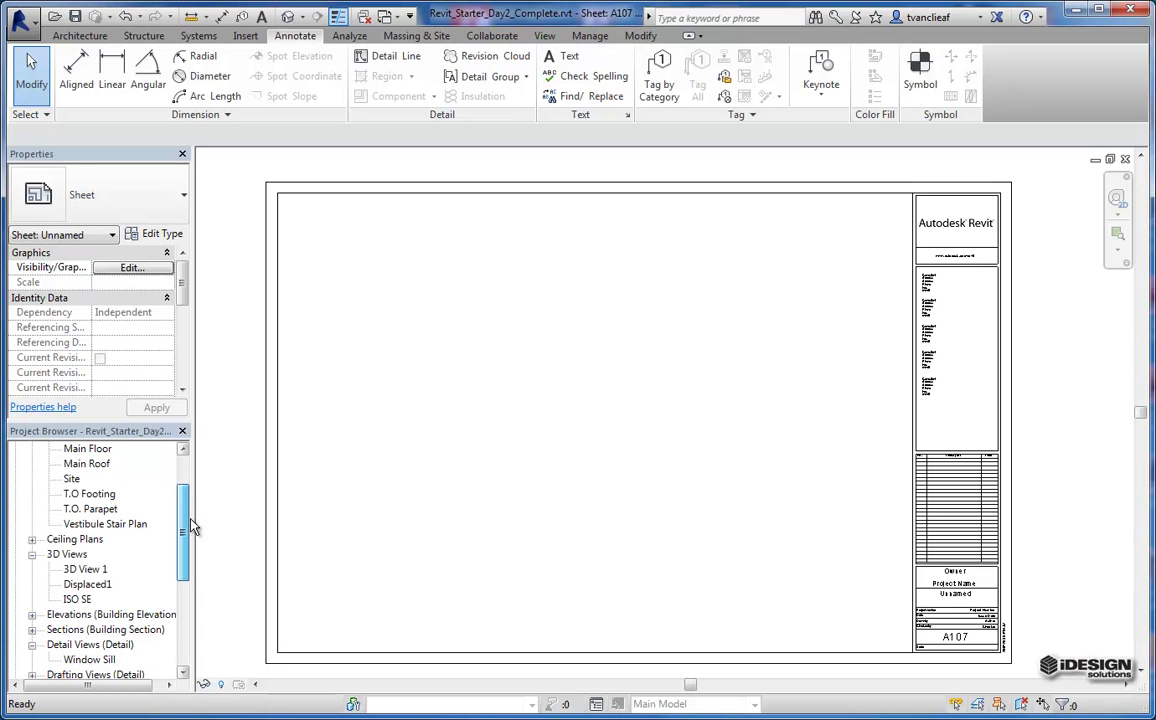
{"action": "left_click", "coordinate": [100, 585]}
{"action": "left_click_drag", "start_coordinate": [423, 357], "coordinate": [428, 353]}
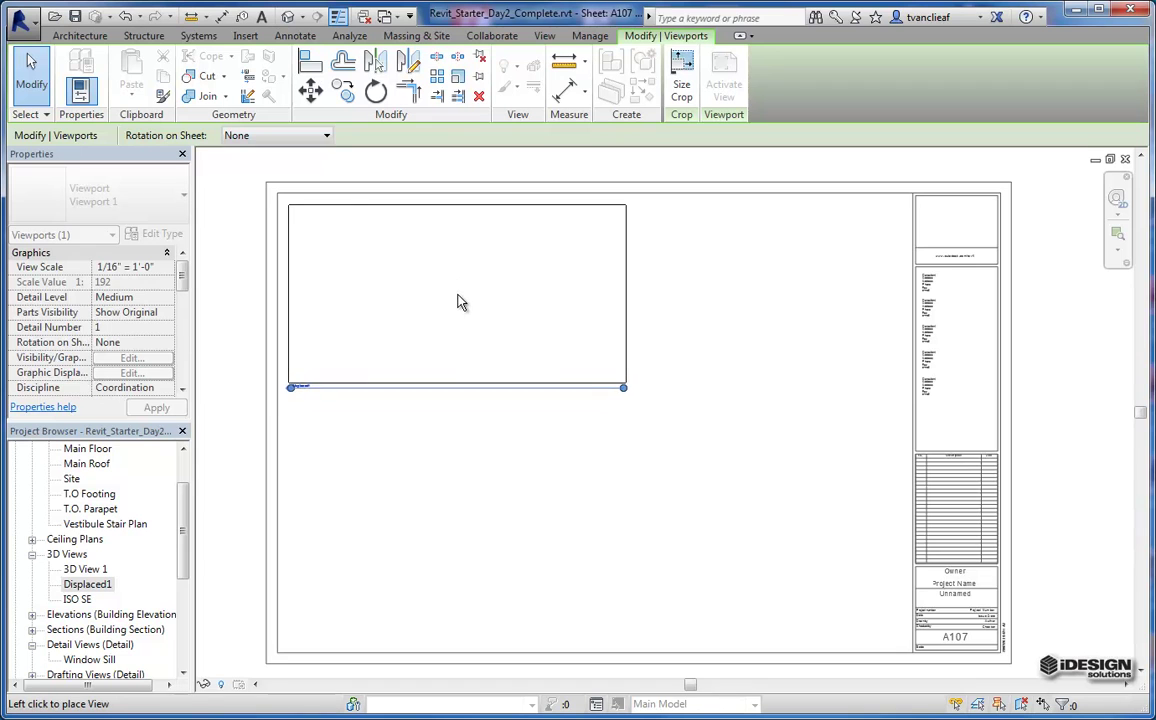
{"action": "left_click", "coordinate": [460, 300]}
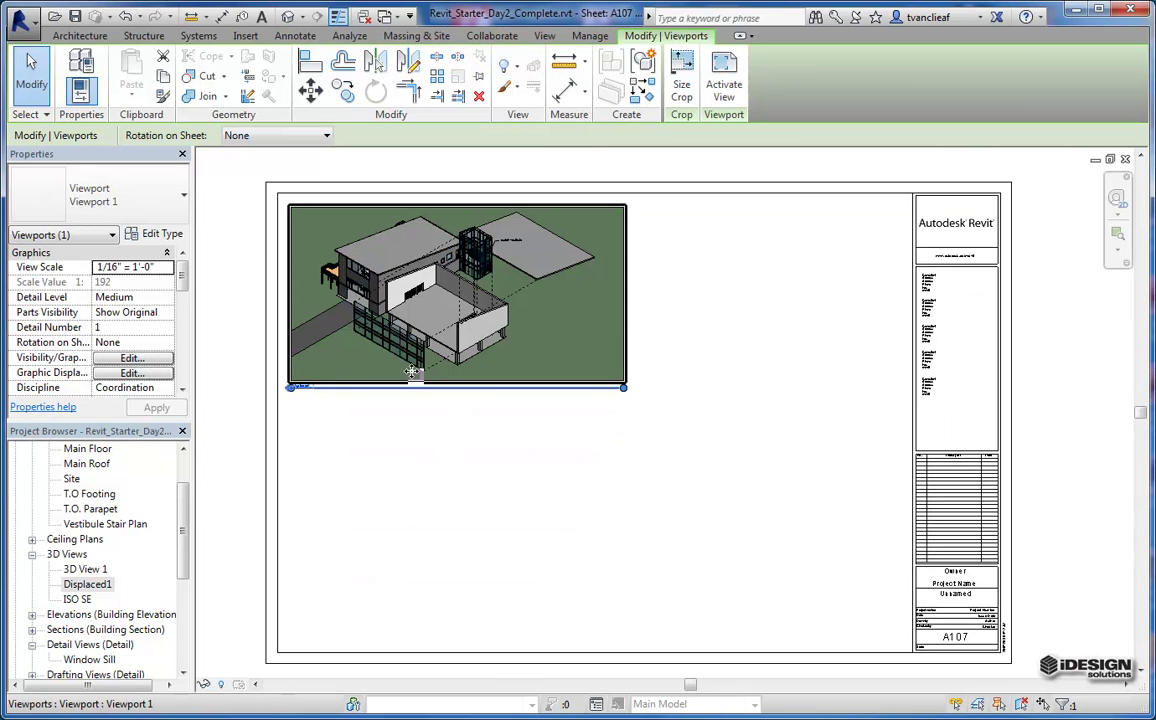